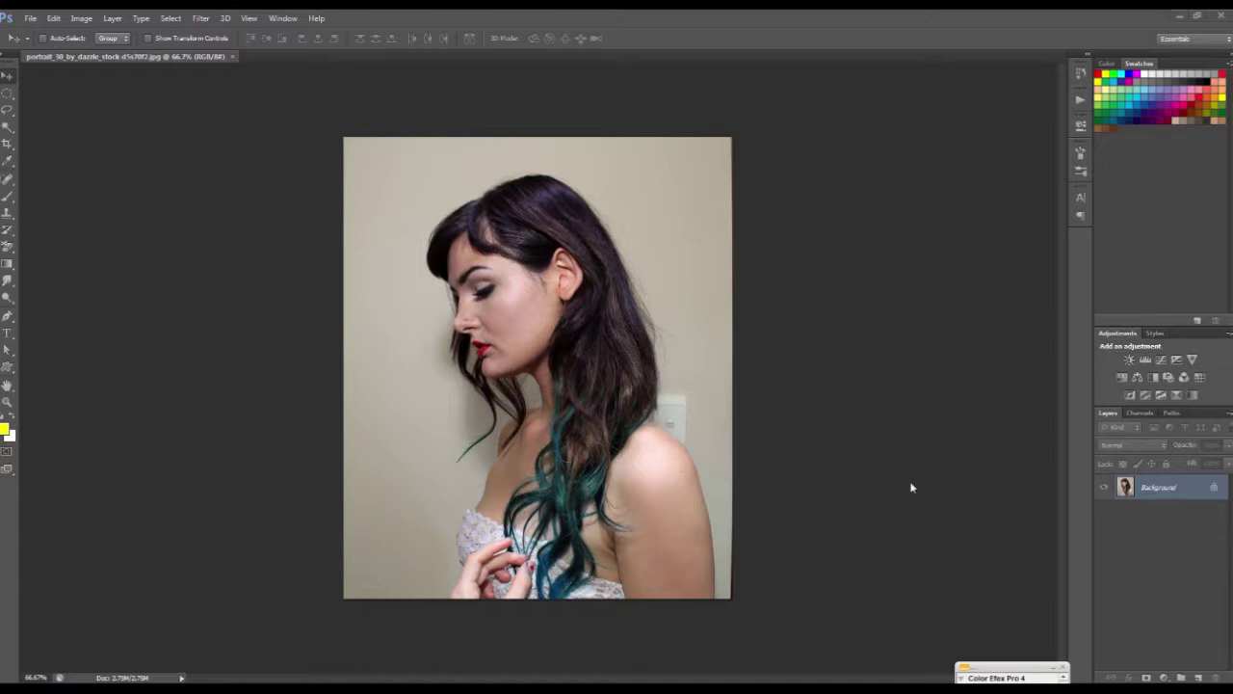
Open the woman's portrait photo from the Layer Basic - Double exposure folder
alt+scroll(528, 284, up, 1)
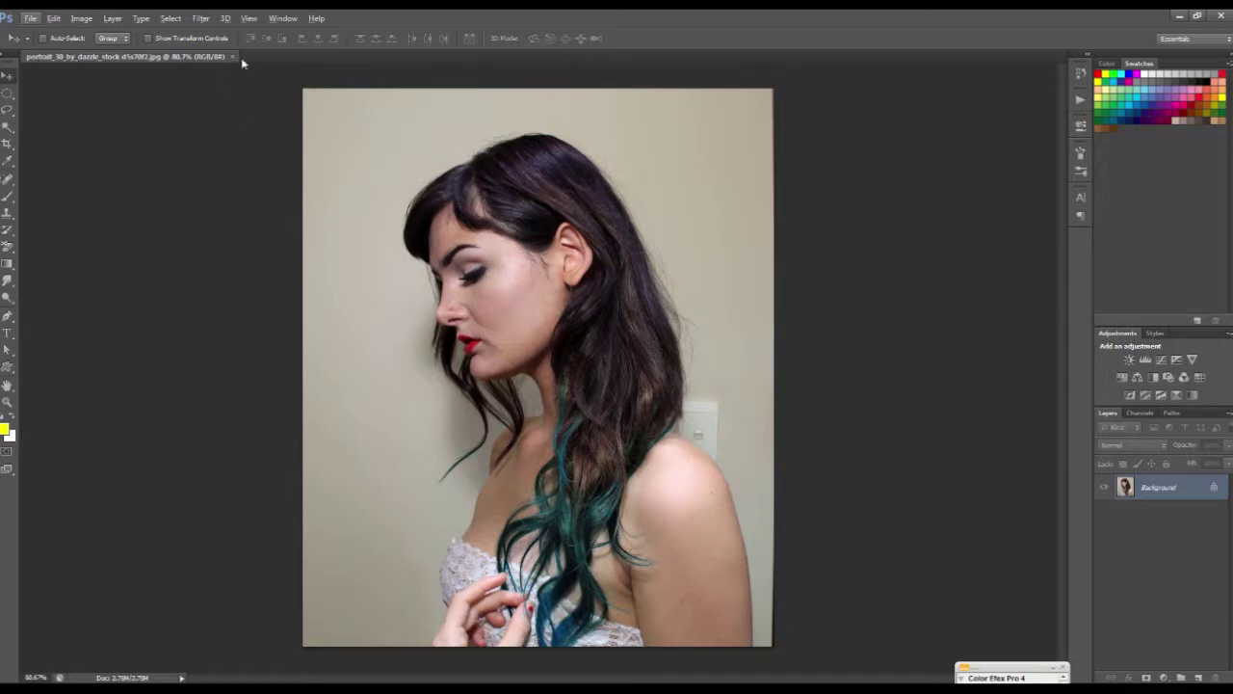
click(31, 19)
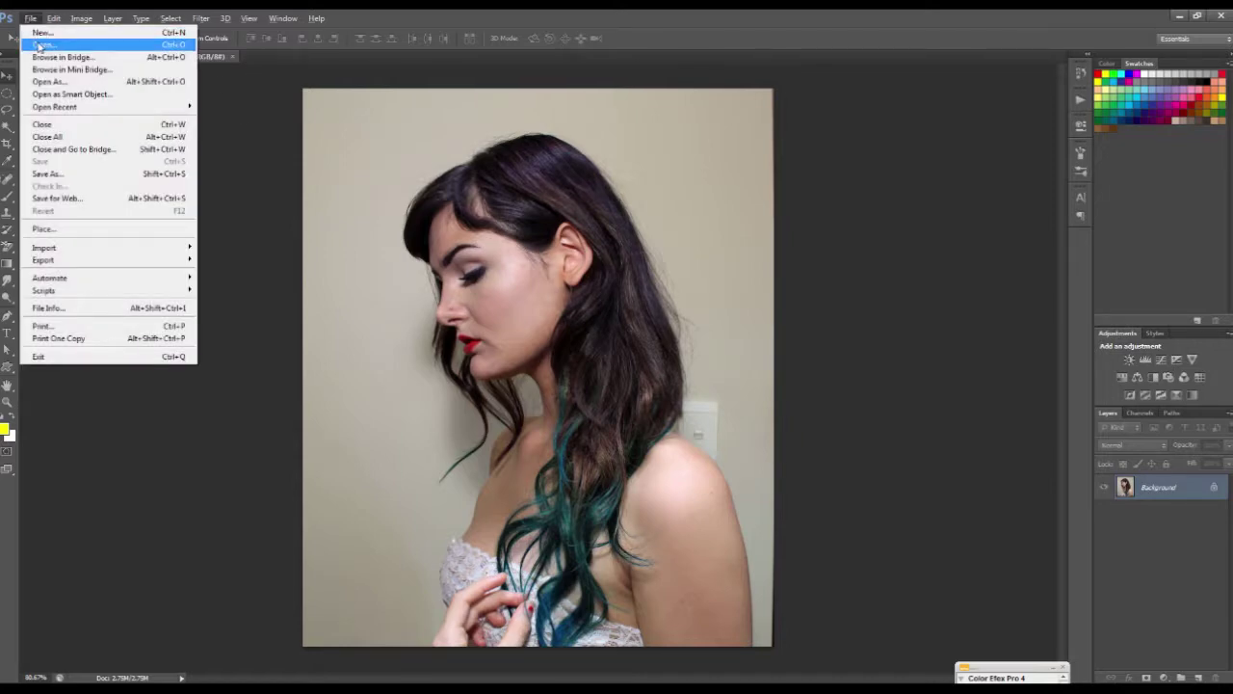
click(40, 45)
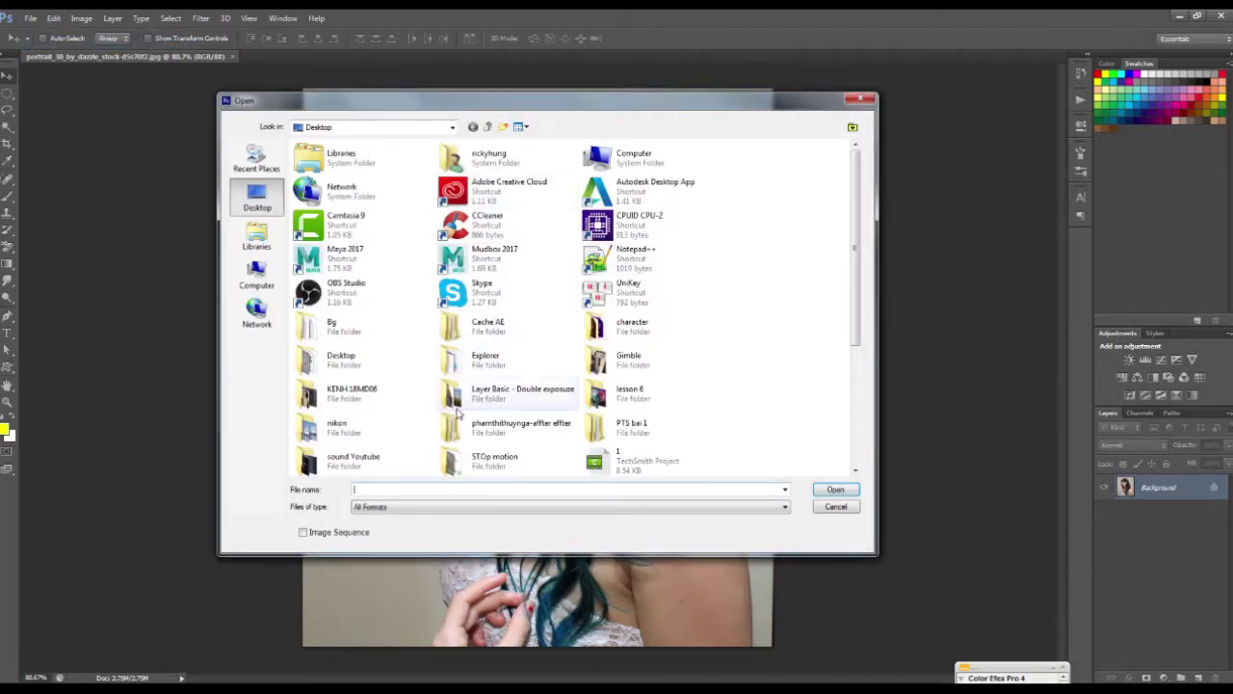
double_click(520, 390)
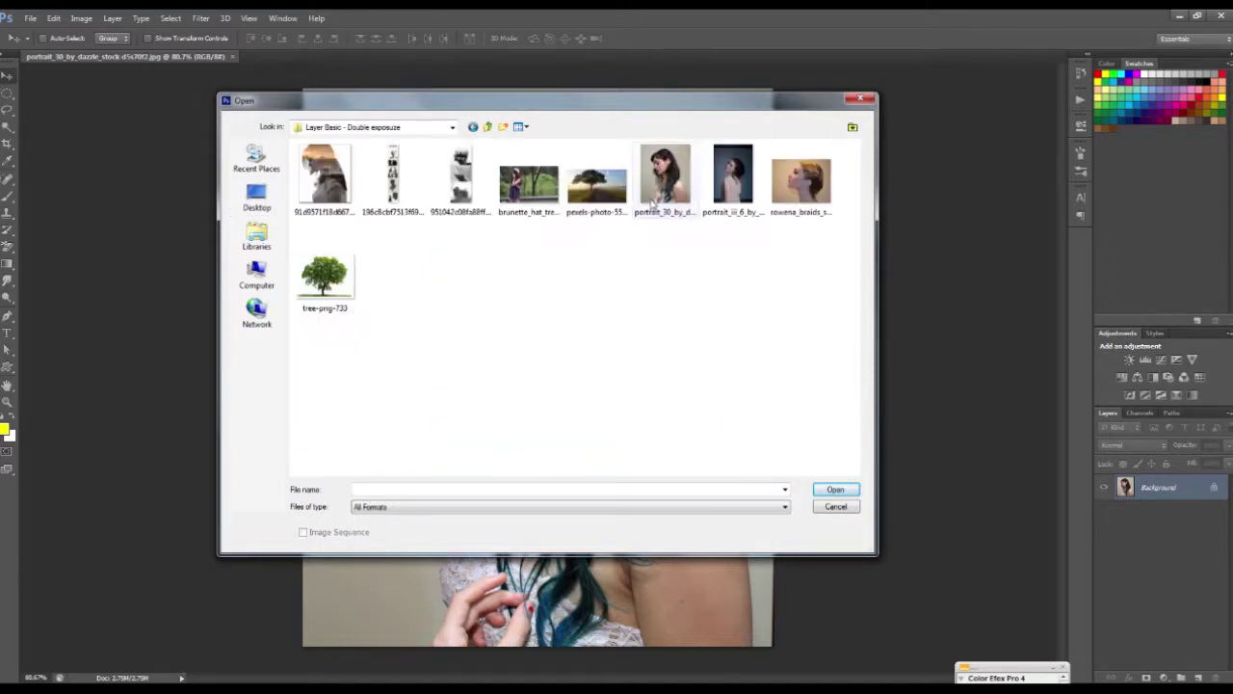
click(665, 159)
click(838, 491)
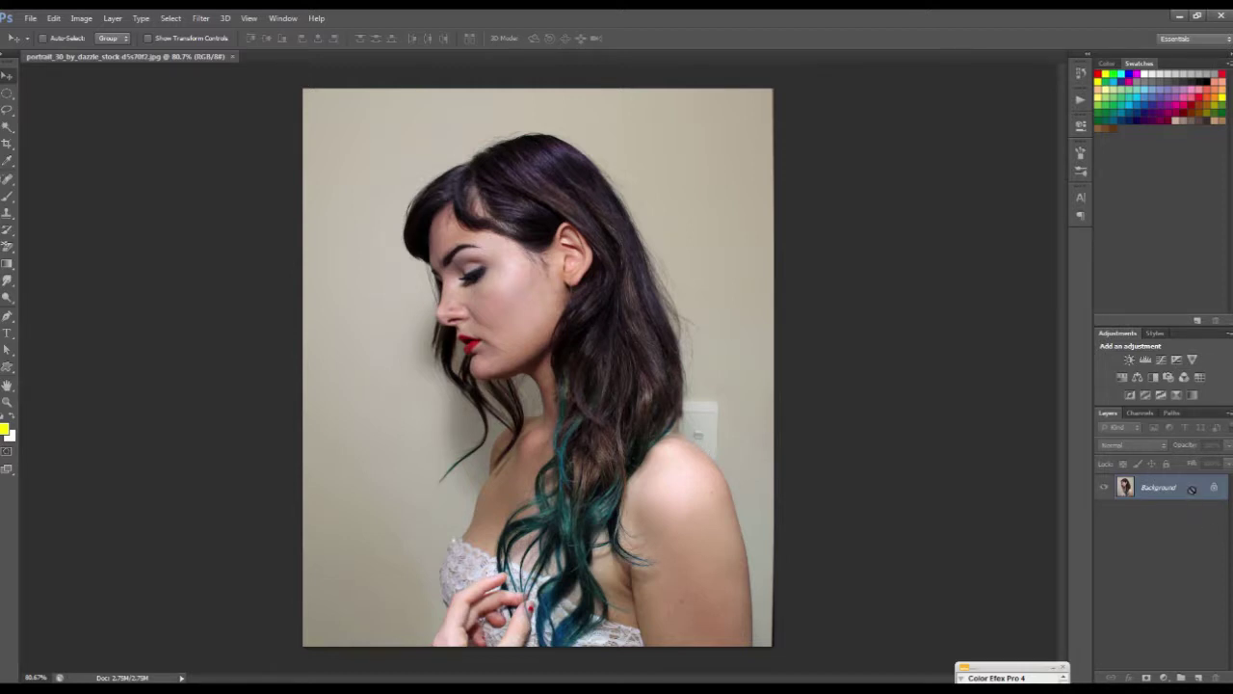
Duplicate the Background into Layer 1 with Ctrl+J and zoom in on the face and shoulder
key(ctrl+j)
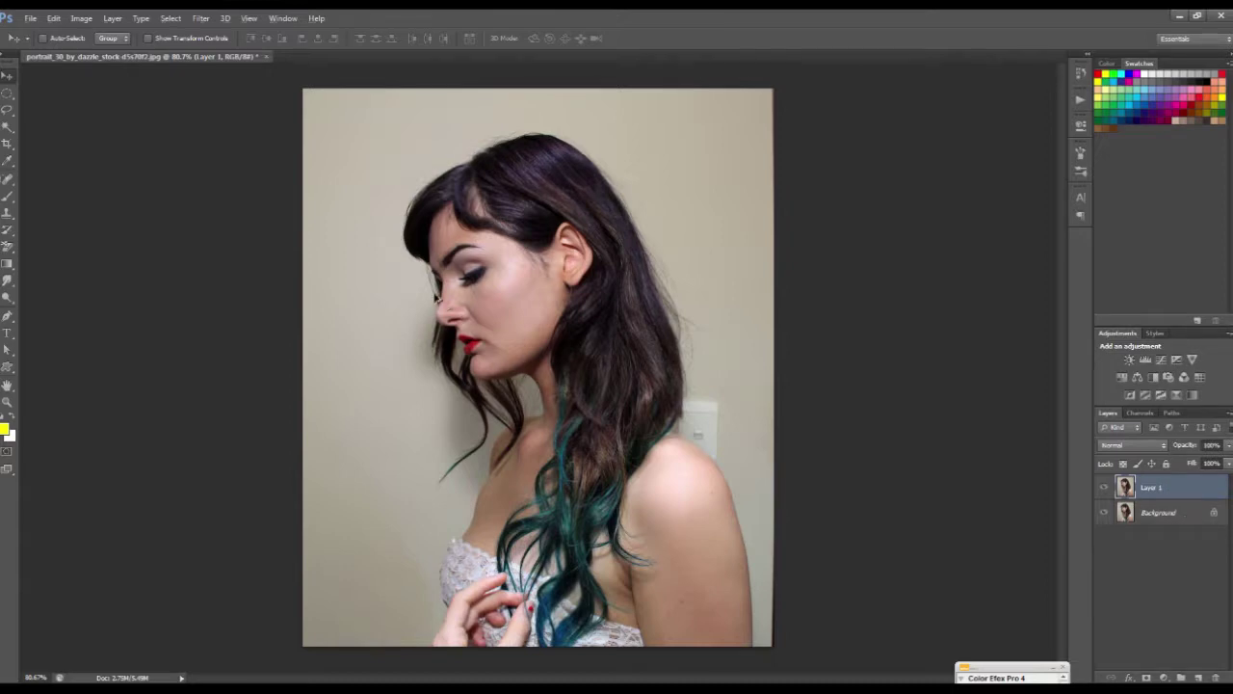
scroll(691, 435, up, 5)
scroll(741, 482, down, 1)
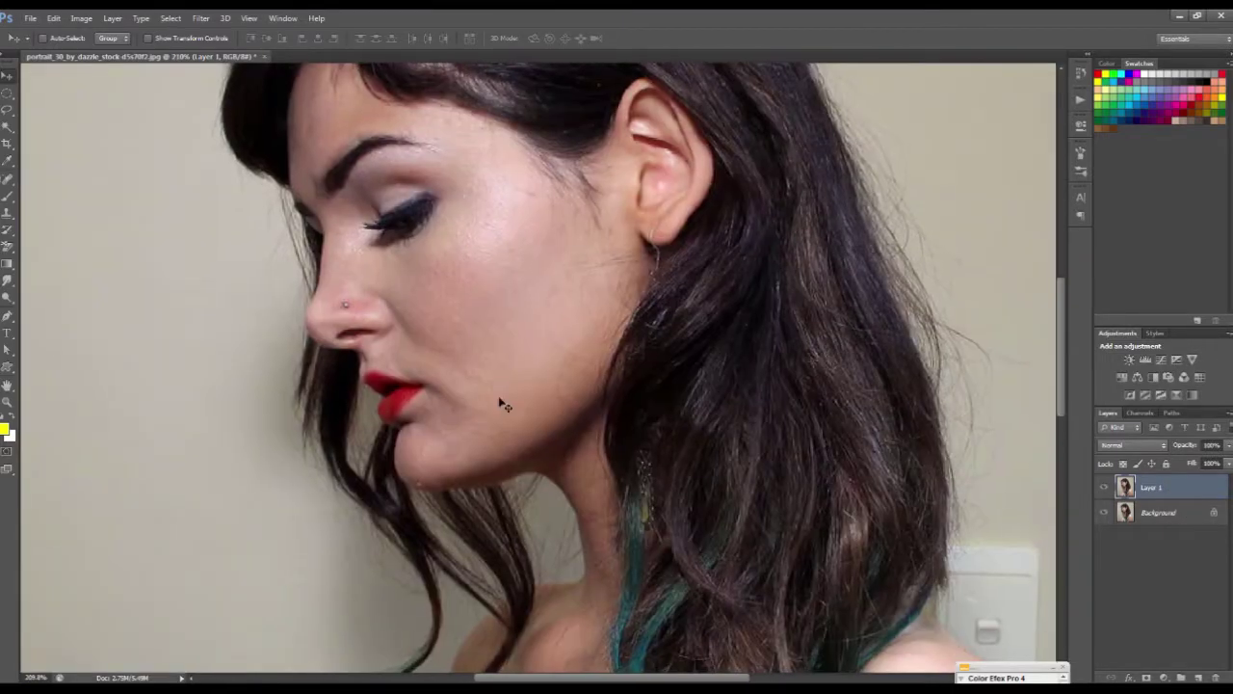
scroll(539, 473, down, 4)
scroll(578, 482, down, 1)
scroll(616, 425, down, 2)
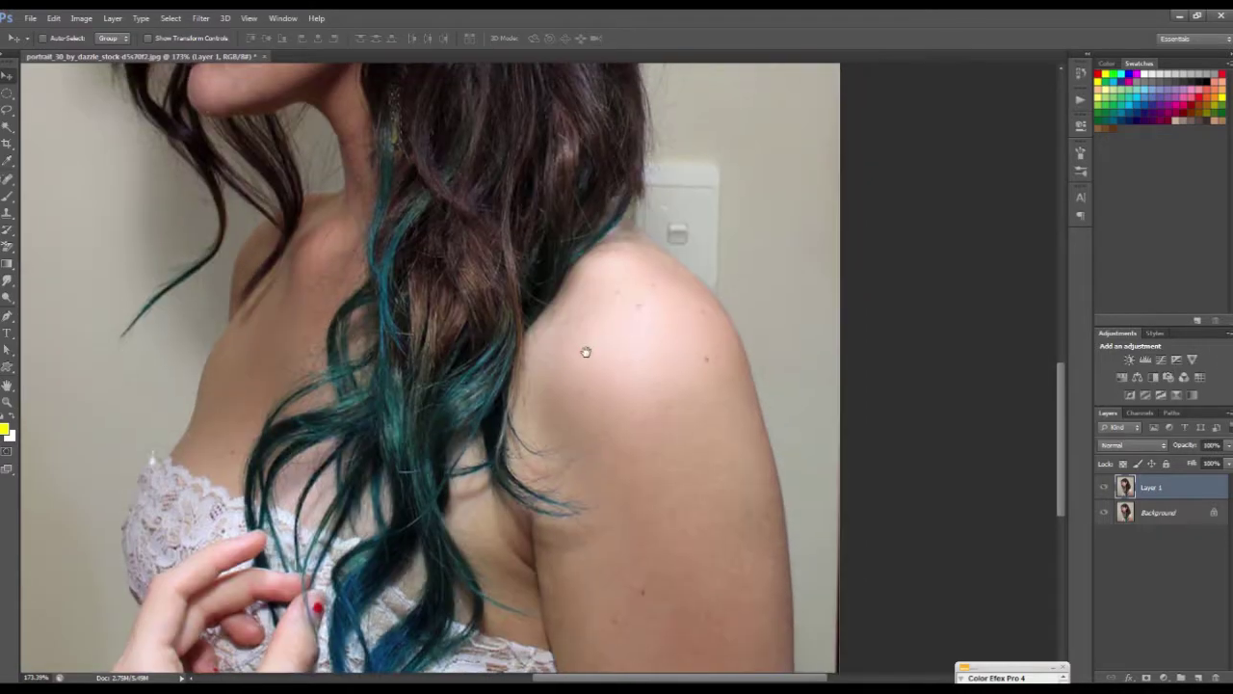
drag(583, 349, 784, 585)
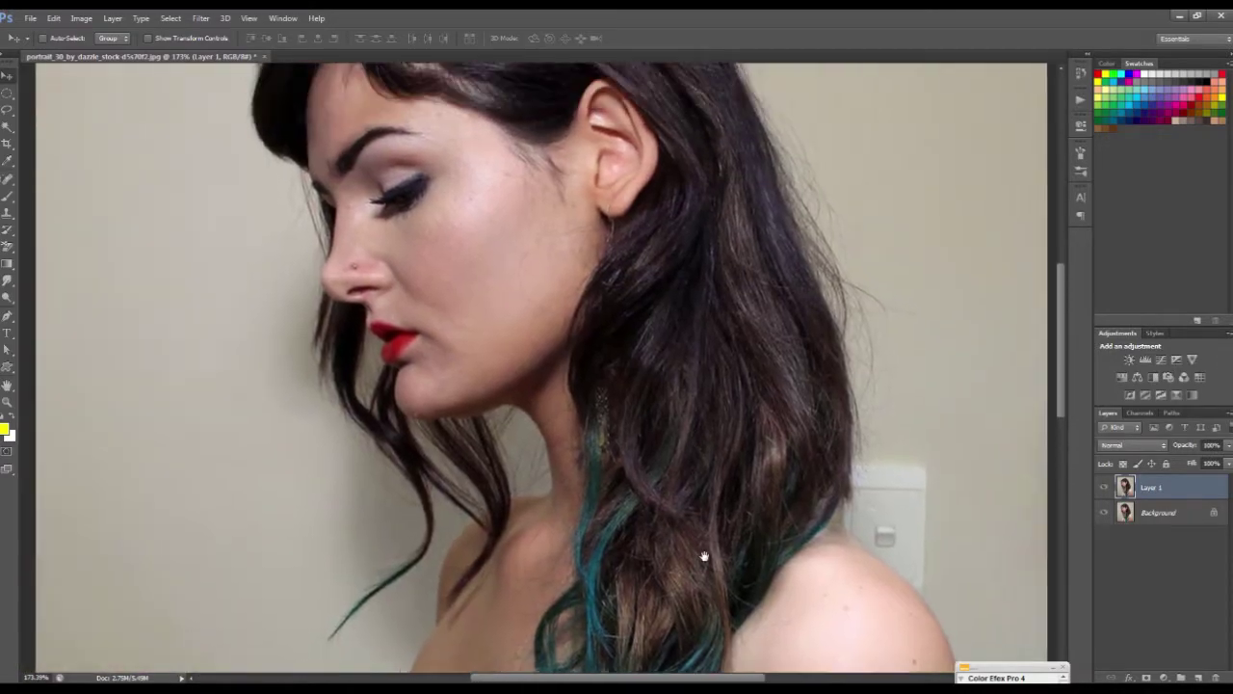
scroll(675, 453, down, 4)
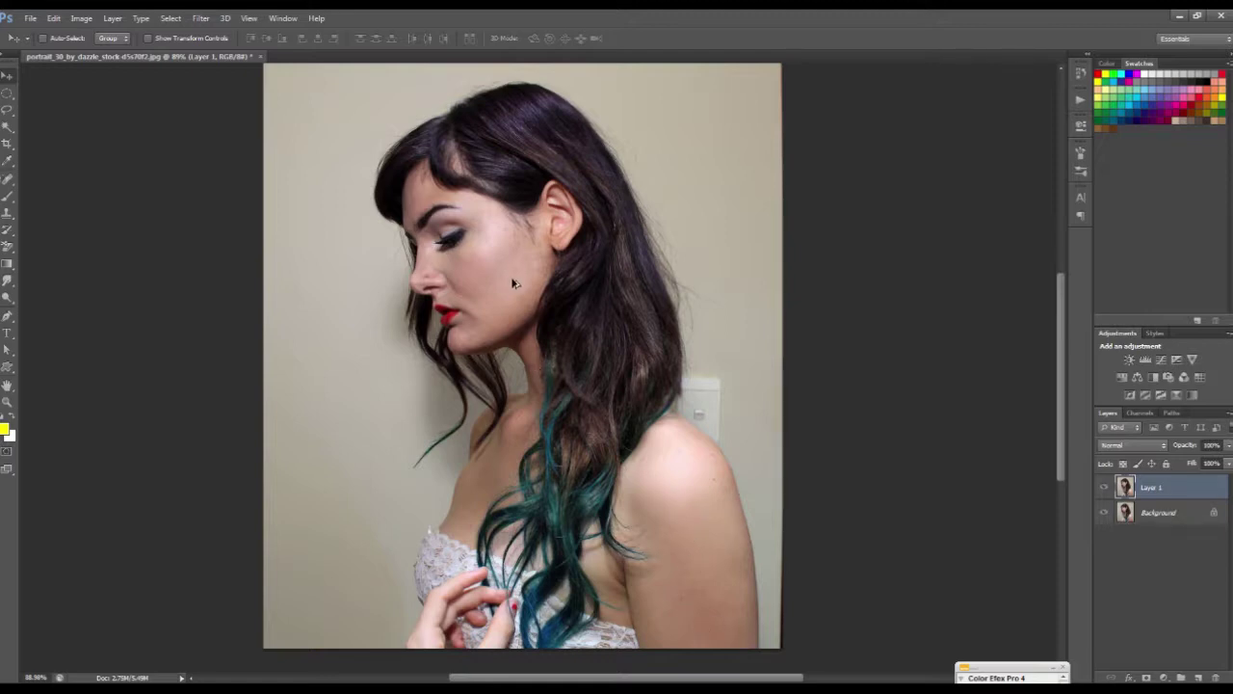
scroll(513, 283, up, 1)
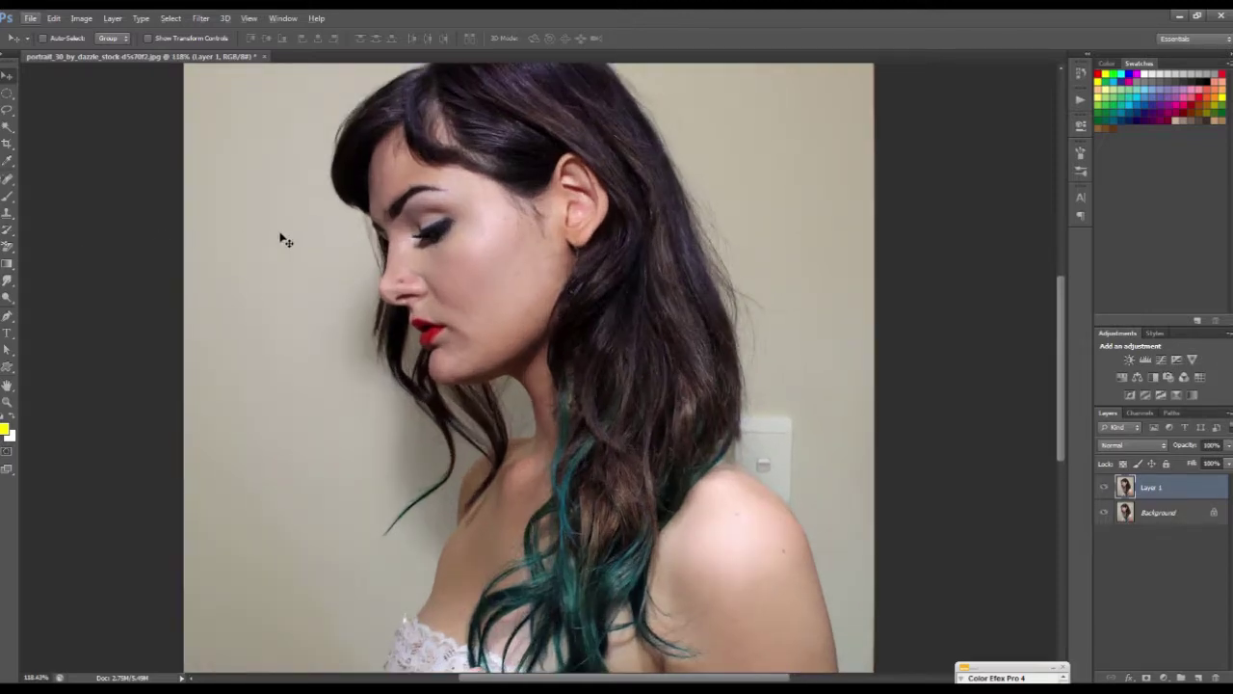
Select the Spot Healing Brush and set its size to 23 px
click(7, 181)
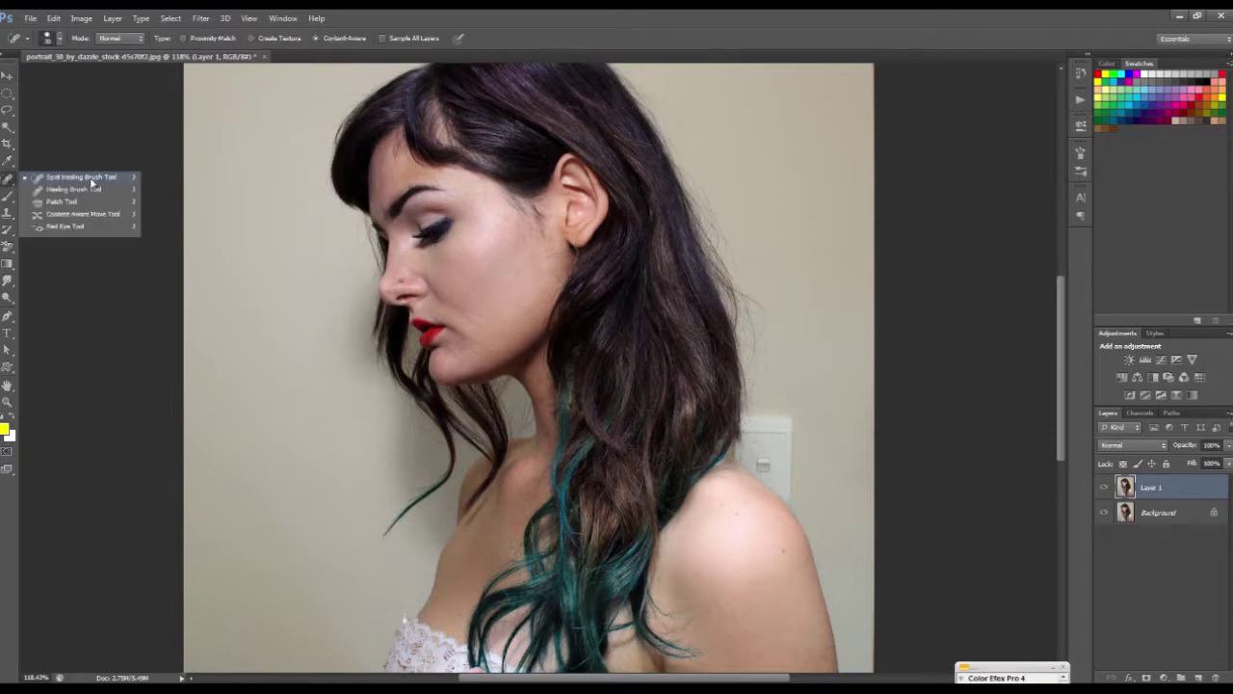
click(82, 177)
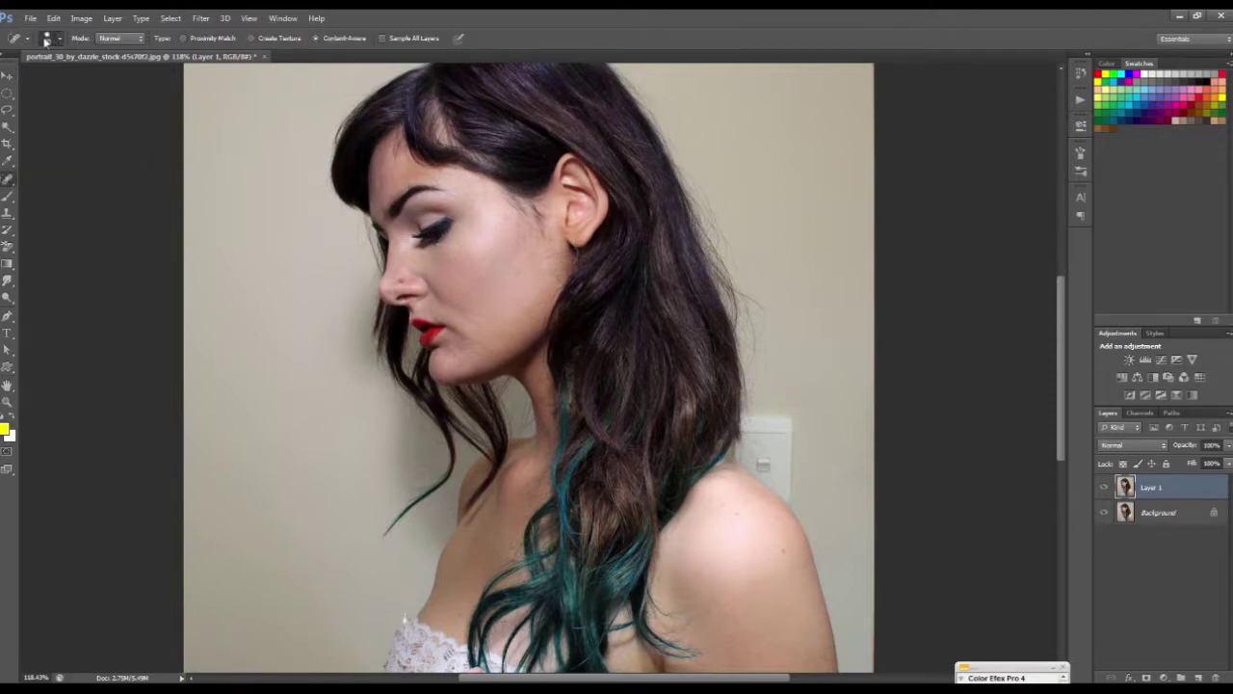
click(45, 39)
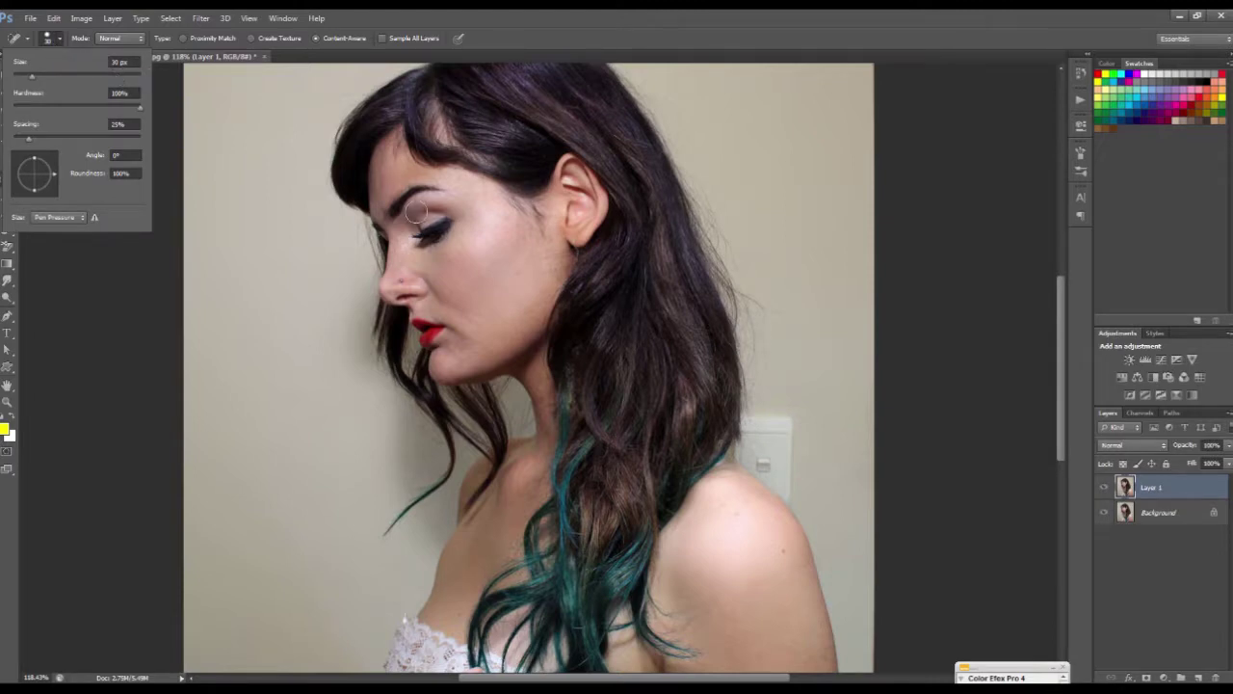
click(520, 253)
alt+right_click(525, 258)
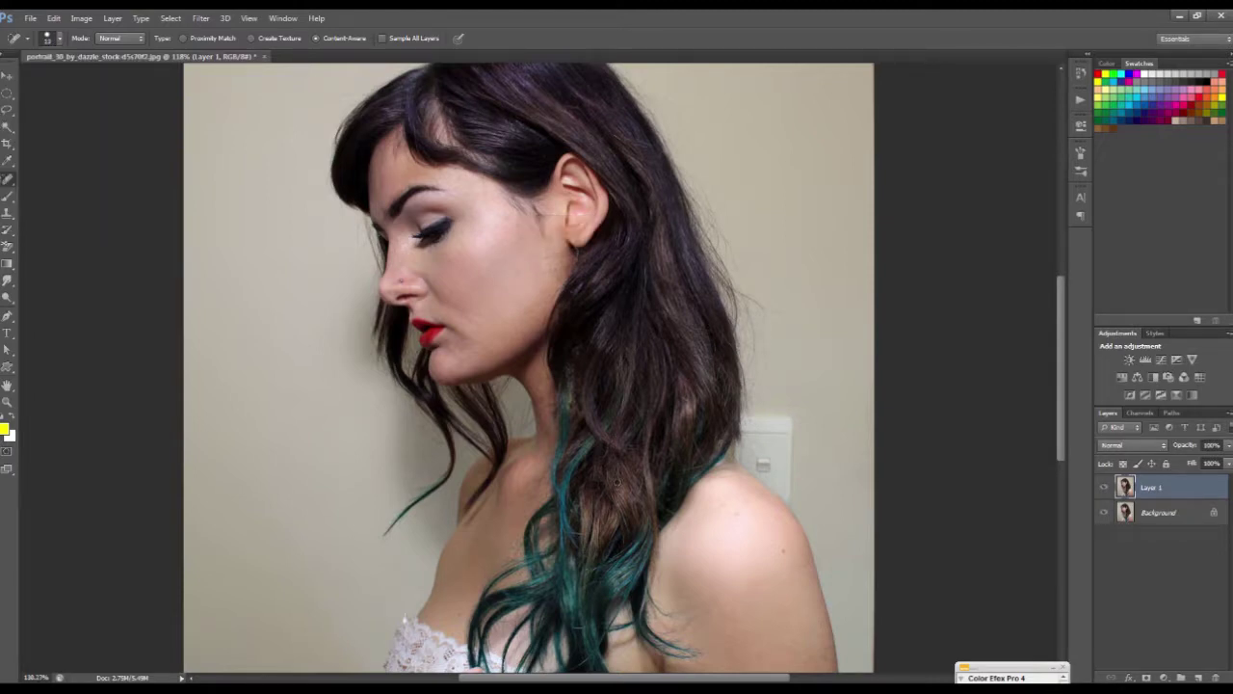
Heal the dark spots on the lower shoulder and the shoulder top
scroll(617, 481, up, 3)
drag(818, 619, 584, 357)
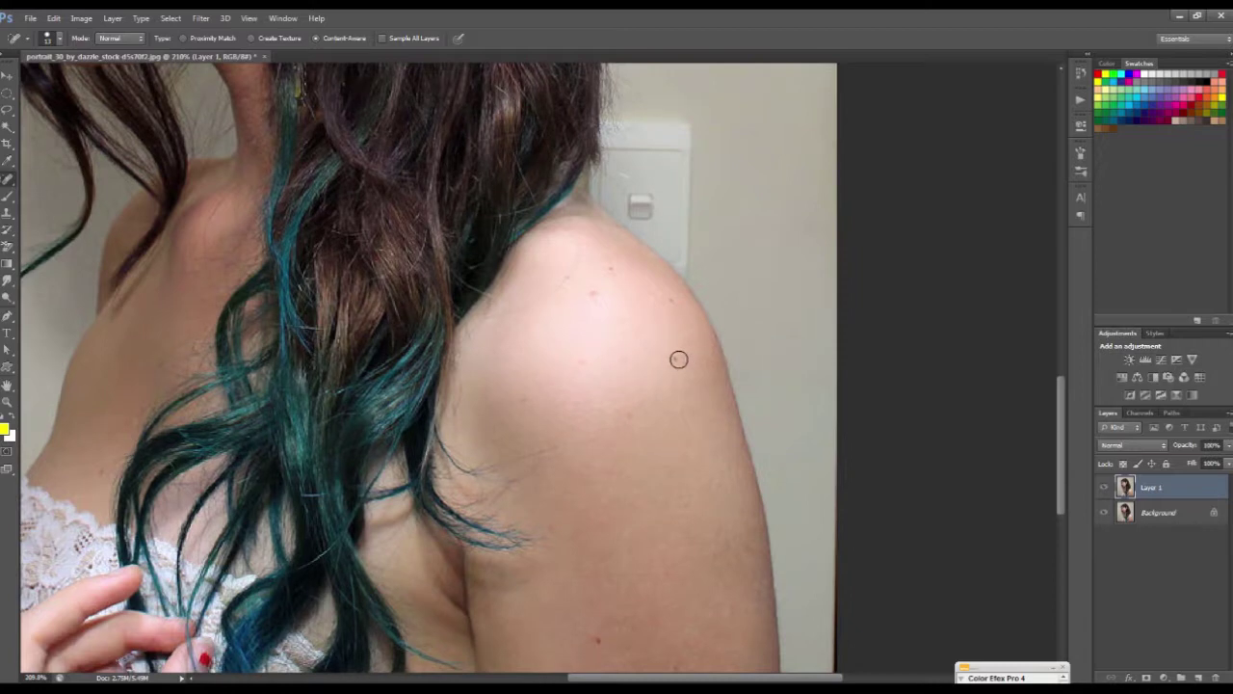
click(596, 638)
click(591, 293)
click(611, 267)
drag(567, 276, 707, 346)
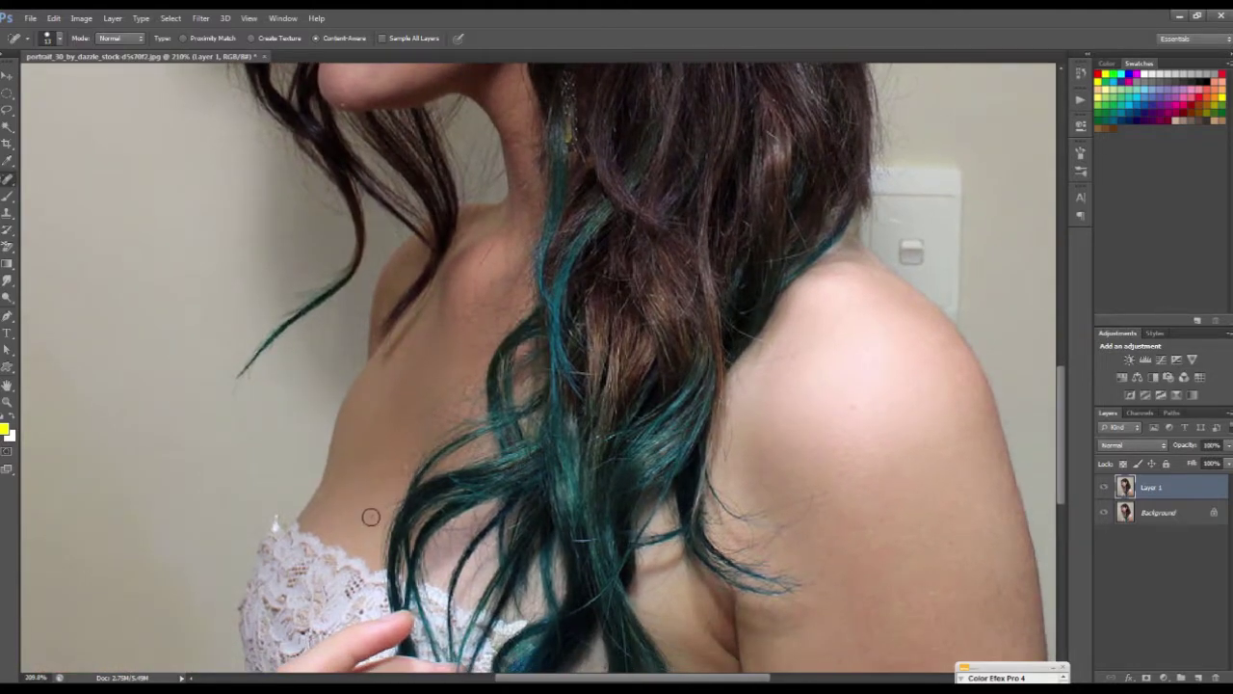
Heal the blemishes down the cheek, near the jaw and at the temple
scroll(528, 246, up, 5)
alt+scroll(526, 294, up, 2)
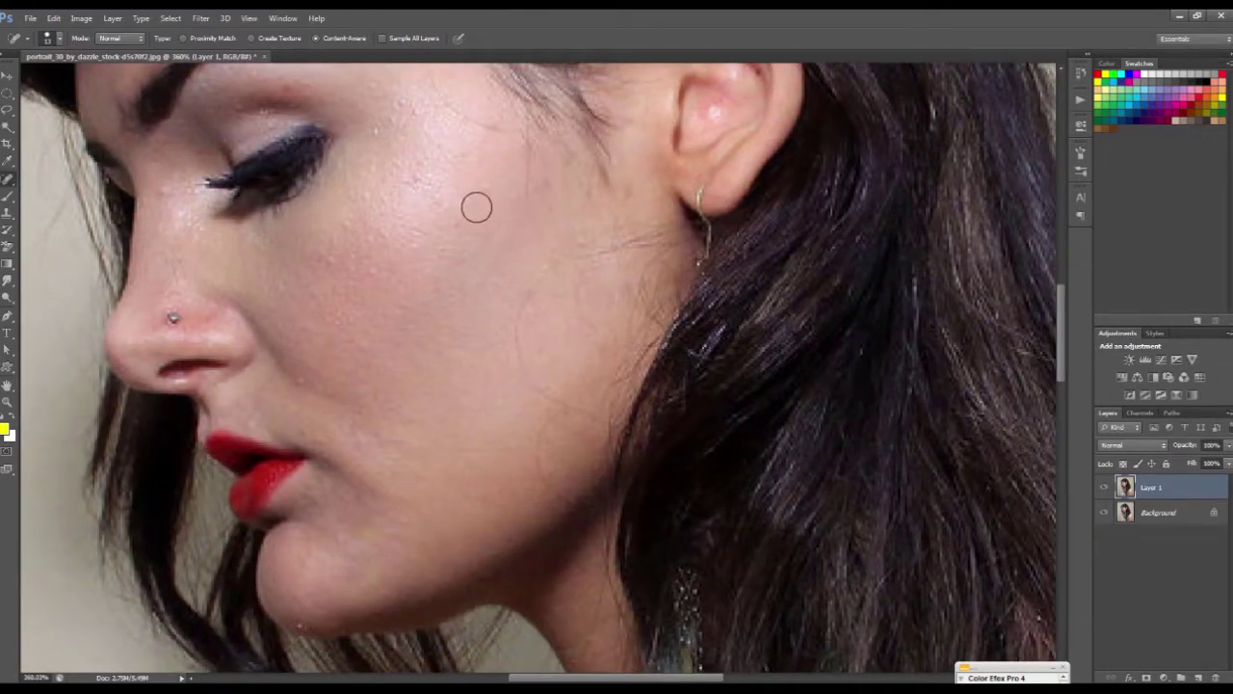
alt+right_click(473, 206)
mouse_move(528, 155)
mouse_down()
mouse_move(525, 206)
mouse_move(550, 252)
mouse_up()
mouse_move(617, 283)
mouse_down()
mouse_move(529, 228)
mouse_move(450, 234)
mouse_move(555, 379)
mouse_up()
drag(485, 352, 506, 438)
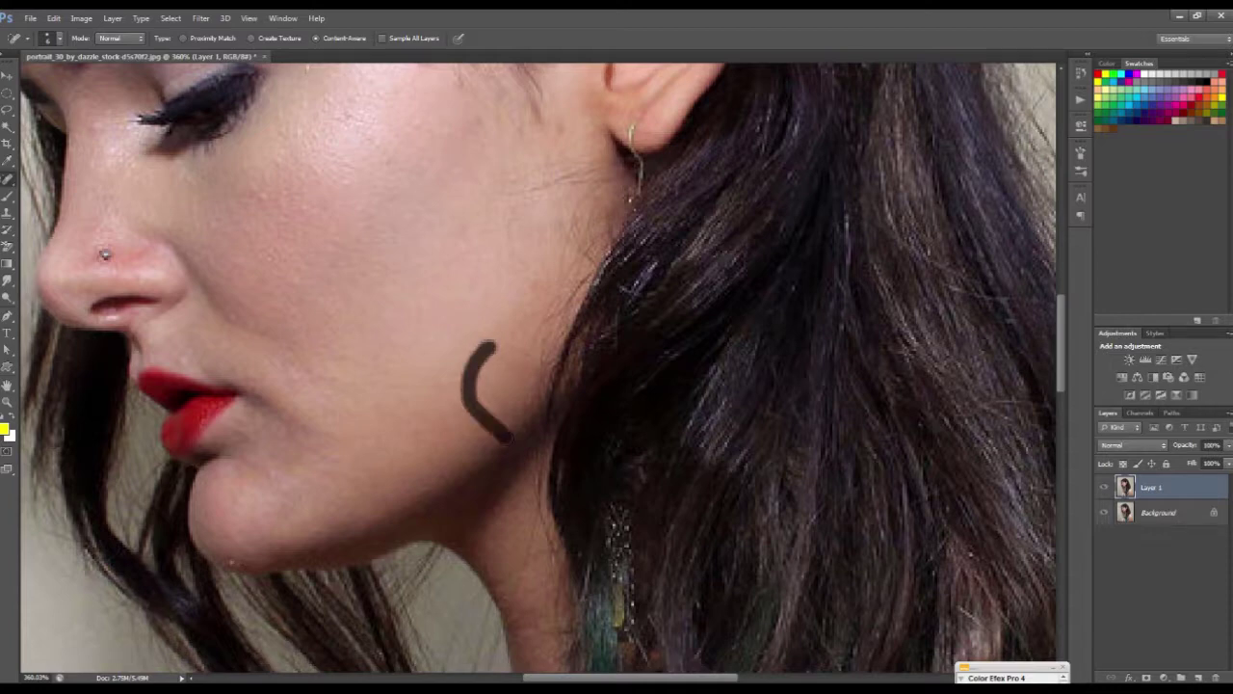
scroll(536, 276, up, 3)
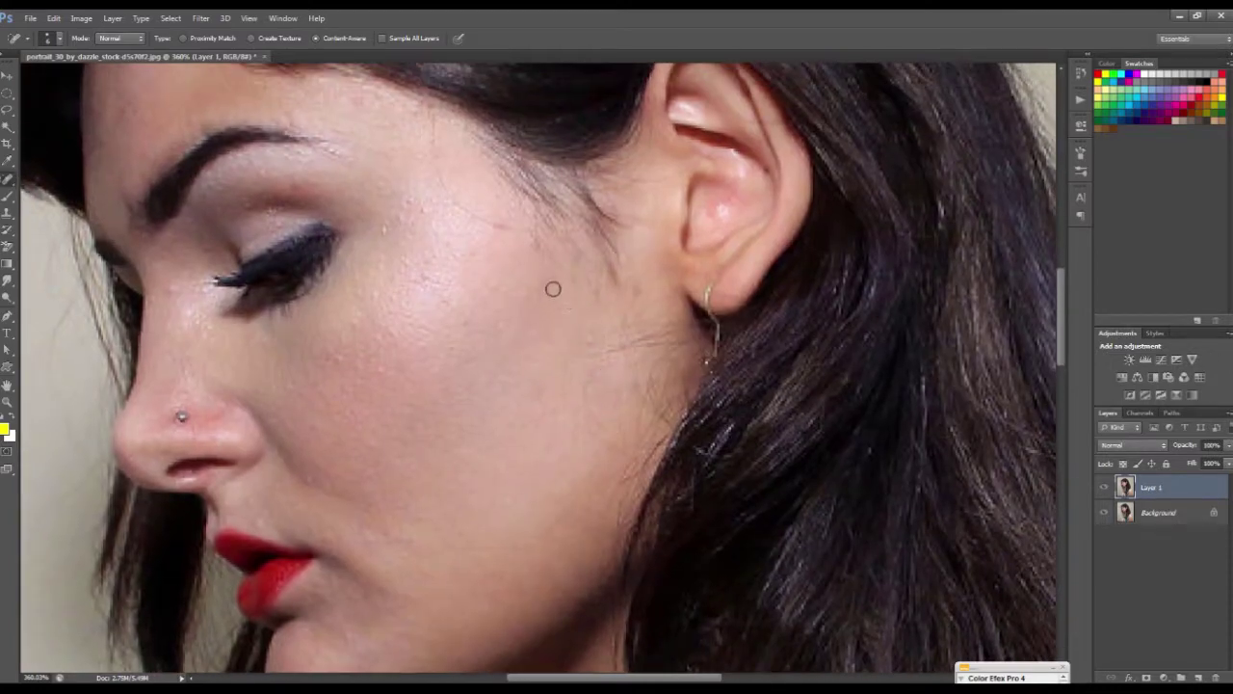
mouse_move(436, 125)
mouse_down()
mouse_move(438, 173)
mouse_move(514, 239)
mouse_up()
scroll(583, 328, down, 1)
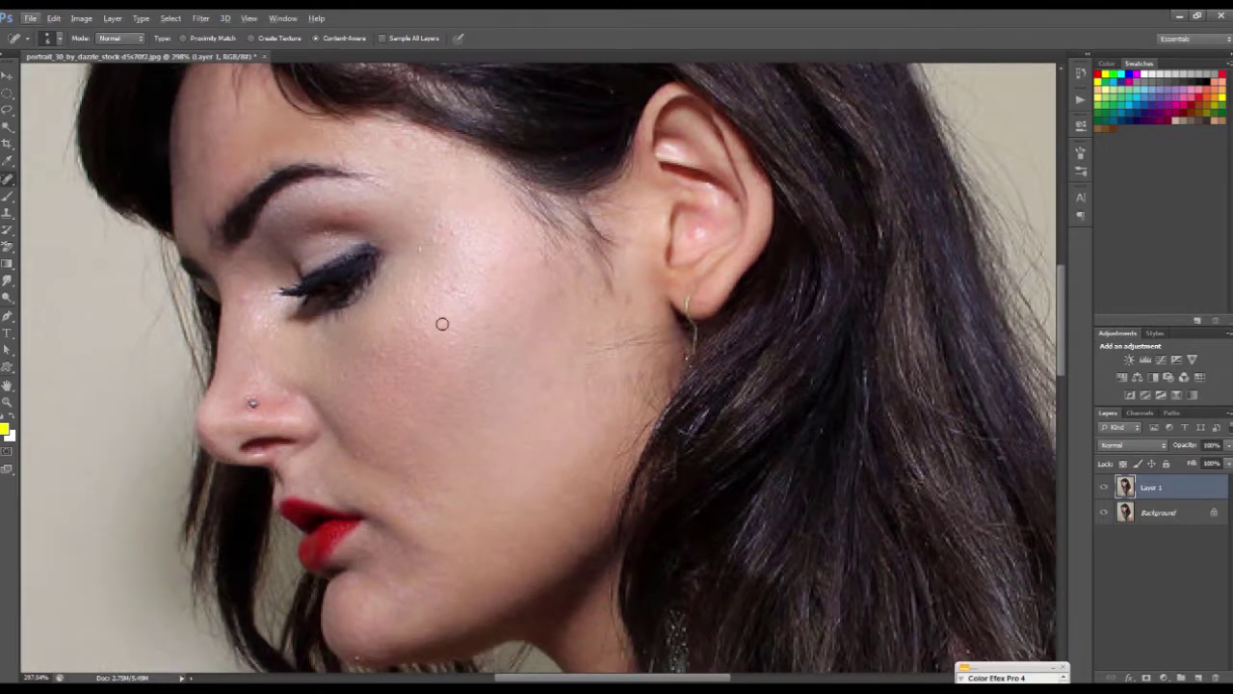
scroll(627, 297, down, 1)
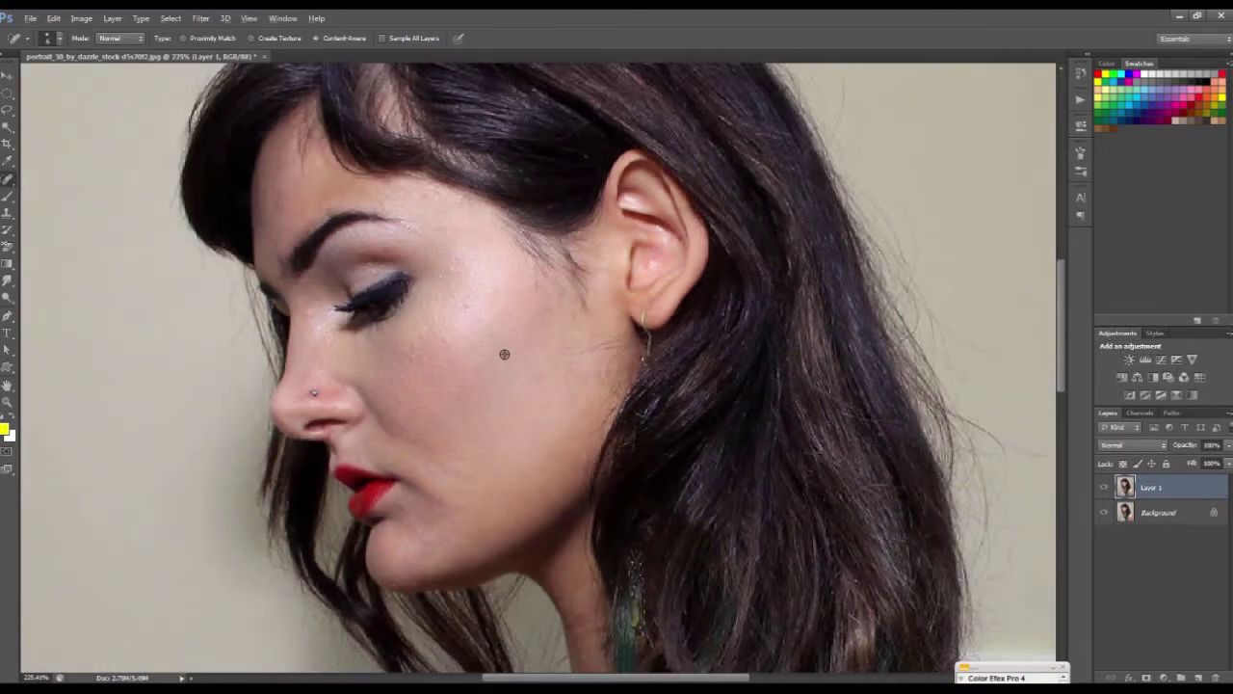
scroll(509, 344, down, 1)
scroll(540, 395, down, 1)
scroll(541, 395, down, 3)
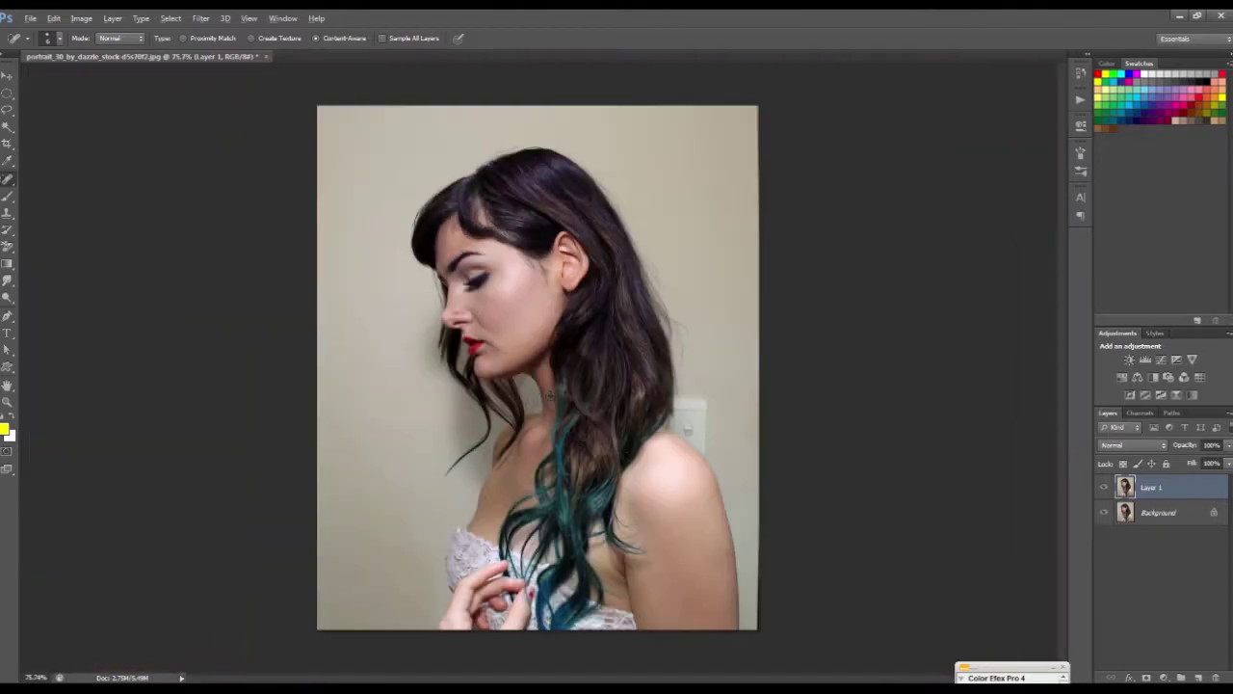
scroll(540, 395, down, 1)
scroll(563, 372, up, 1)
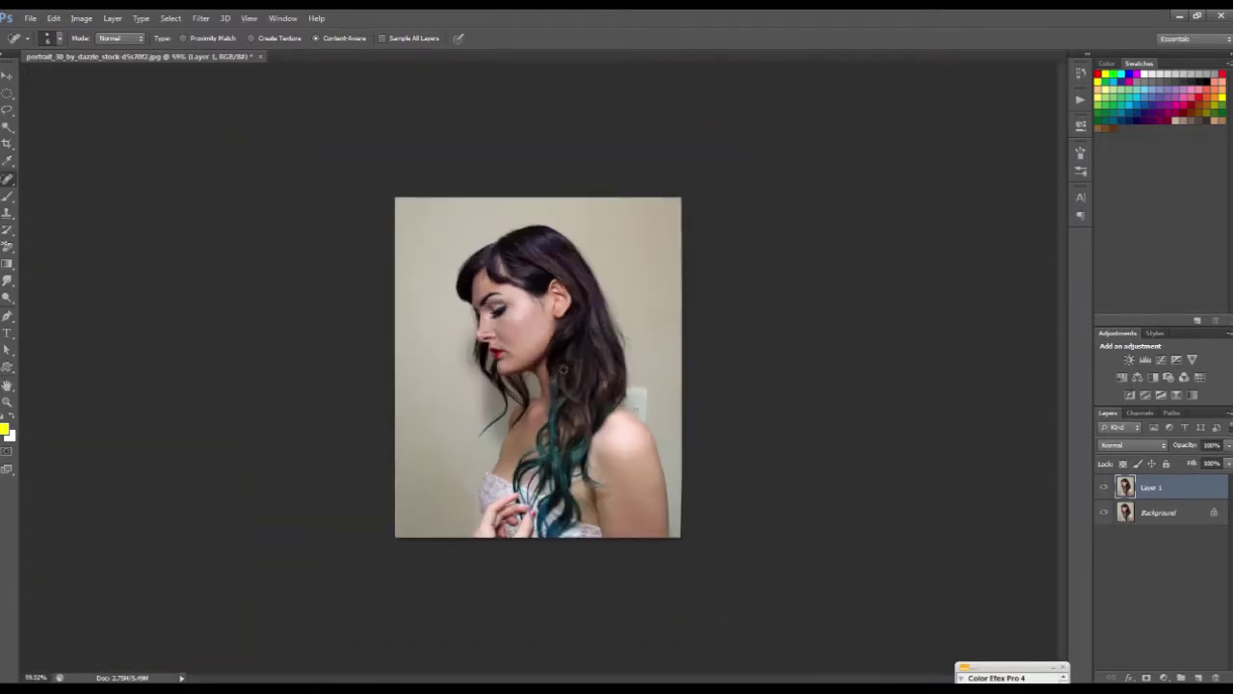
scroll(563, 372, up, 1)
scroll(563, 368, up, 1)
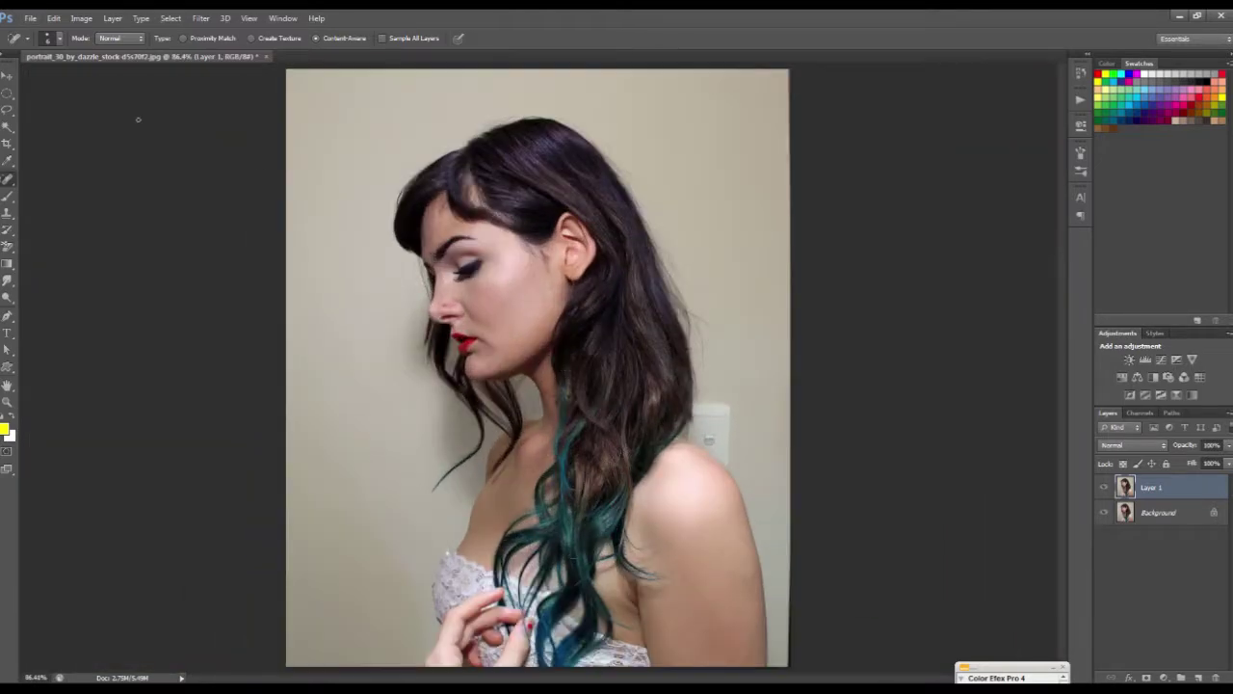
Paint a Quick Selection over the woman's hair and shoulders
click(6, 128)
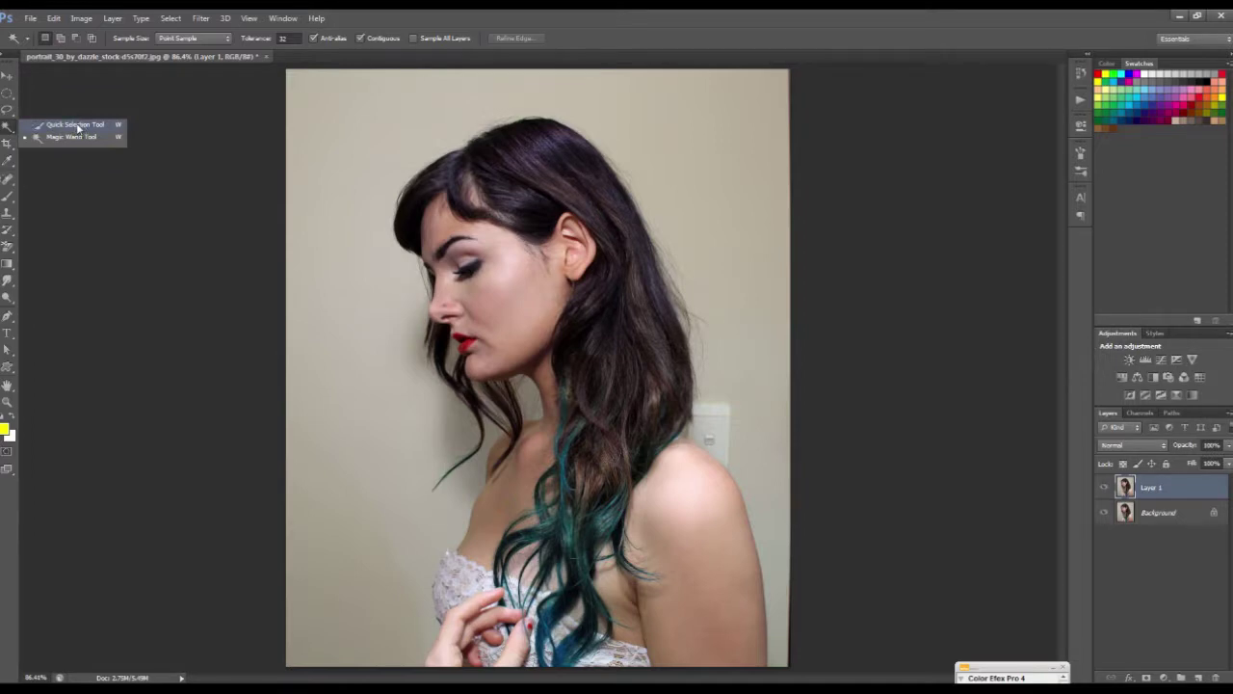
click(71, 128)
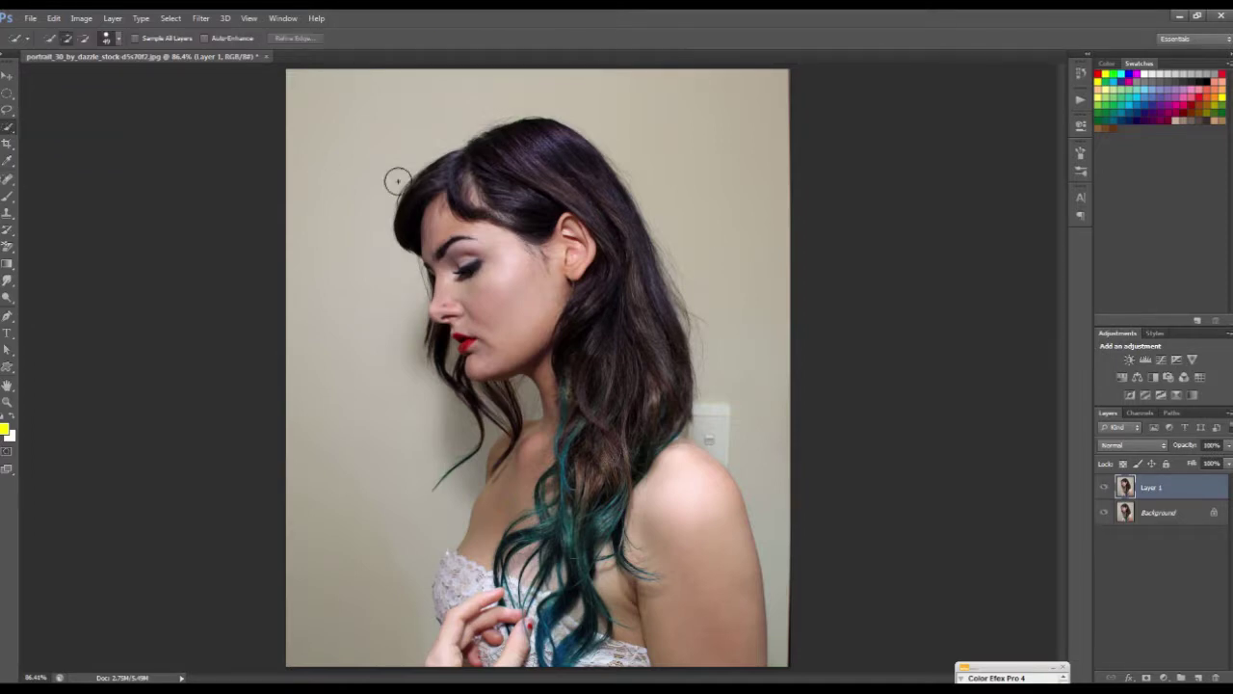
click(104, 38)
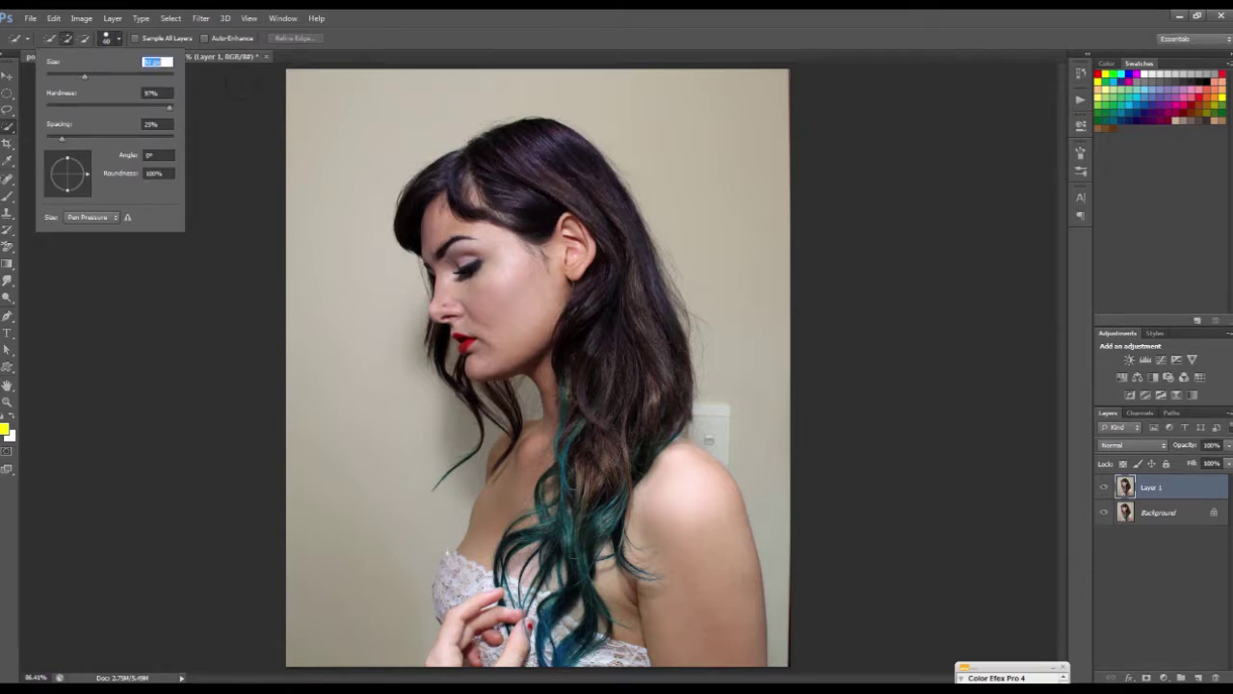
key(Return)
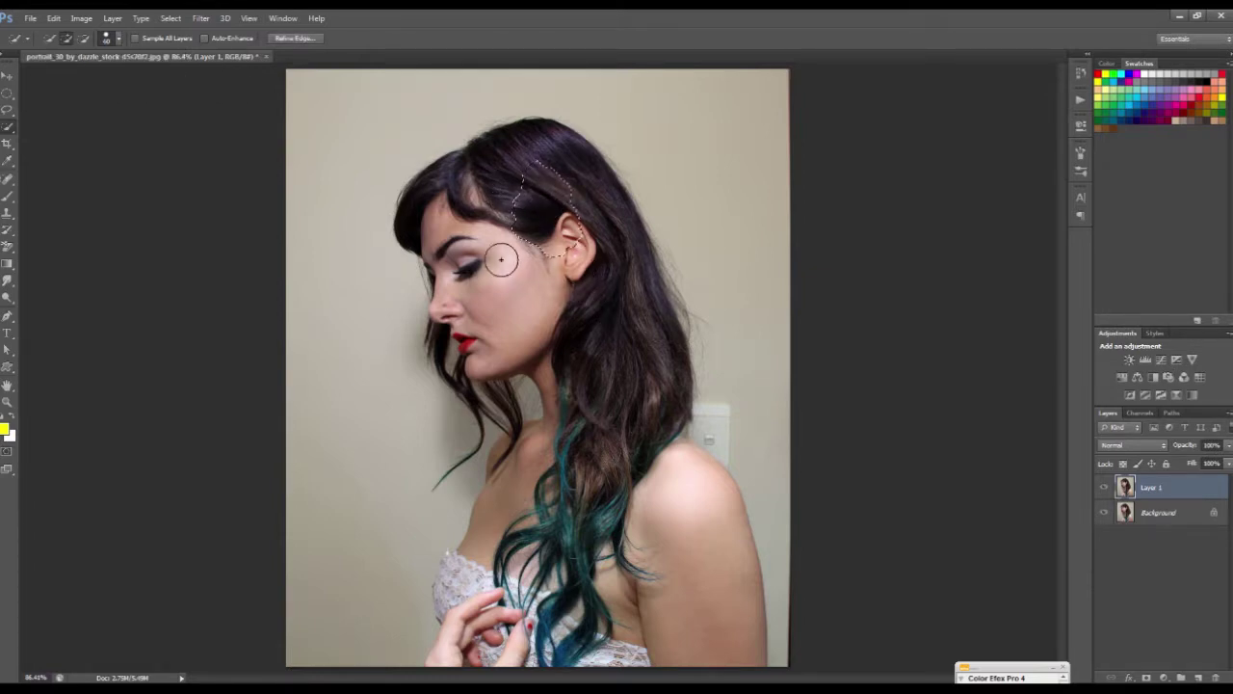
mouse_move(518, 239)
mouse_down()
mouse_move(569, 571)
mouse_move(672, 503)
mouse_move(612, 506)
mouse_move(462, 616)
mouse_move(453, 597)
mouse_up()
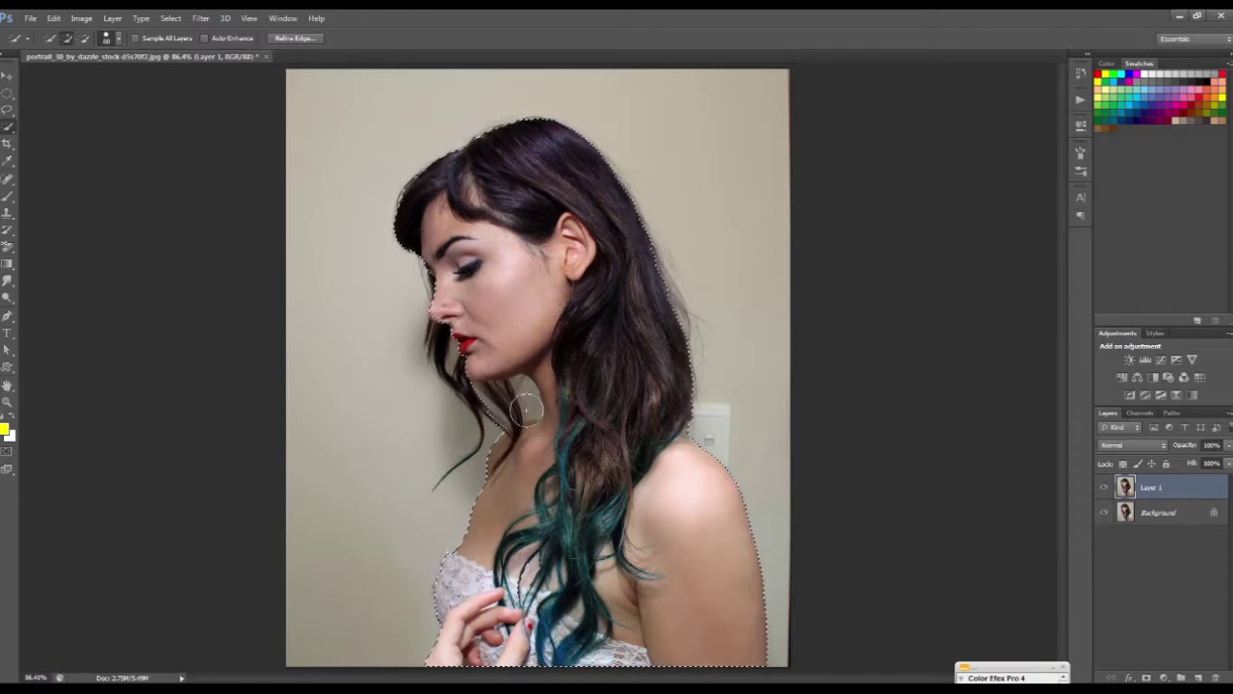
Exclude the wall between neck and hair and add the dark strands beside the chin
scroll(528, 377, up, 3)
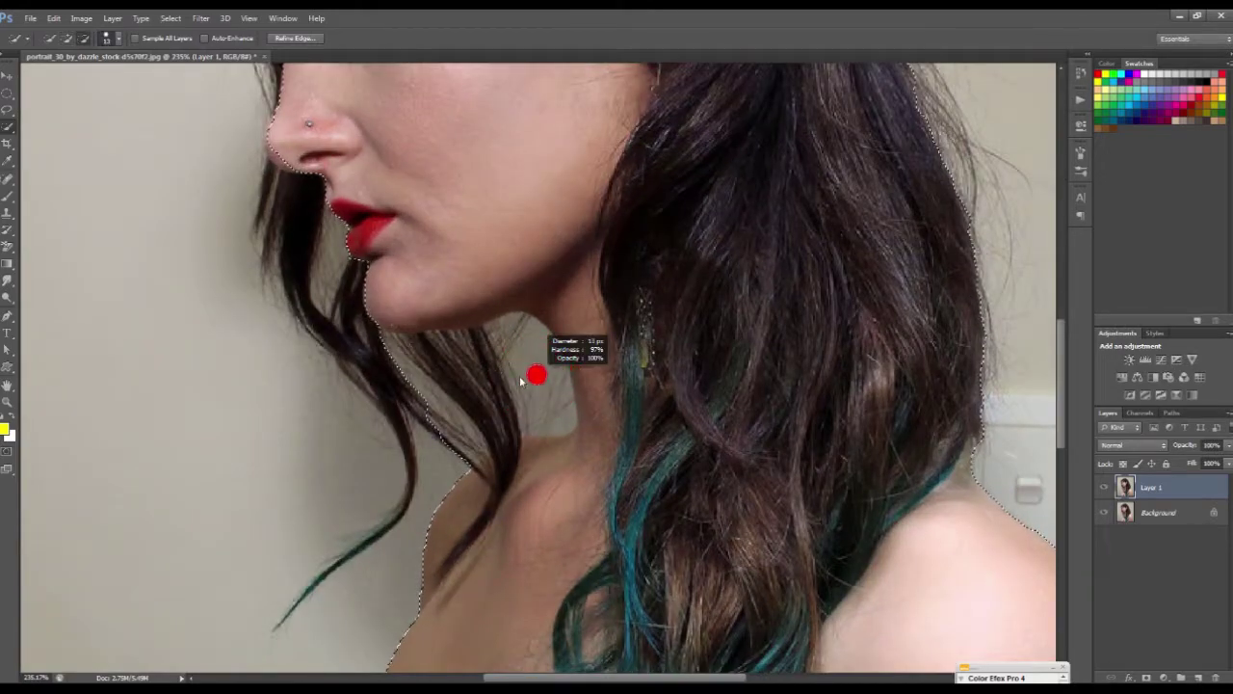
drag(523, 352, 562, 424)
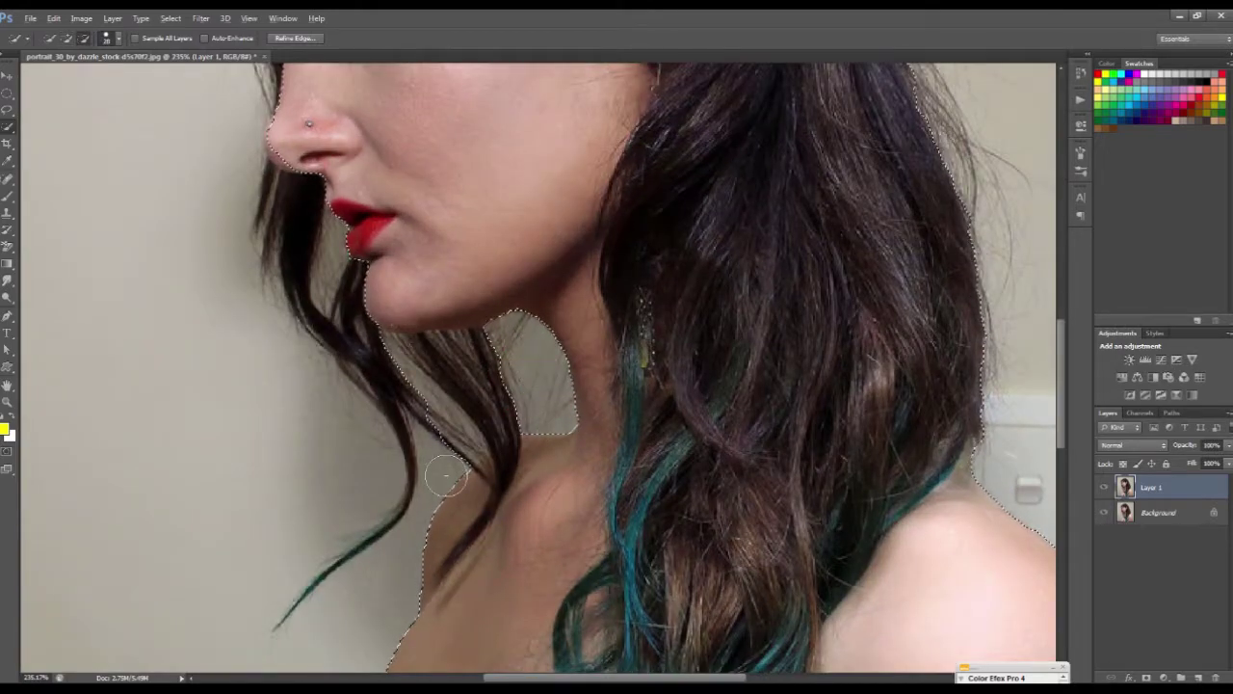
scroll(443, 472, down, 1)
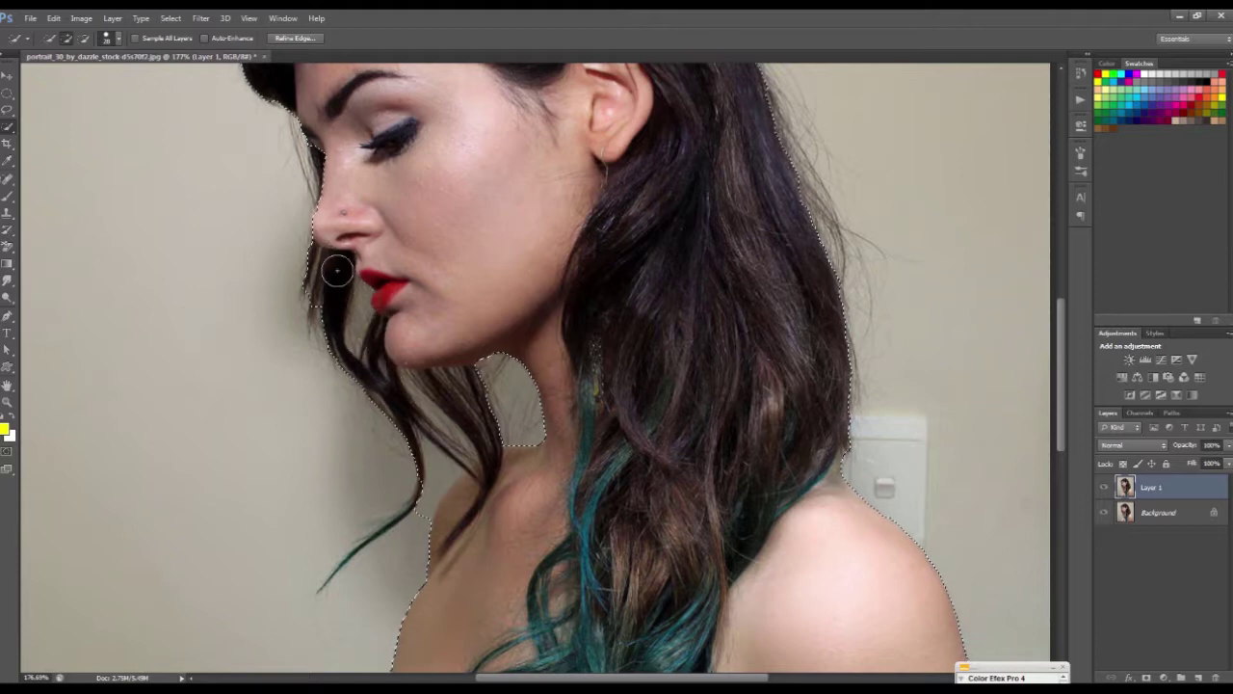
drag(325, 333, 319, 313)
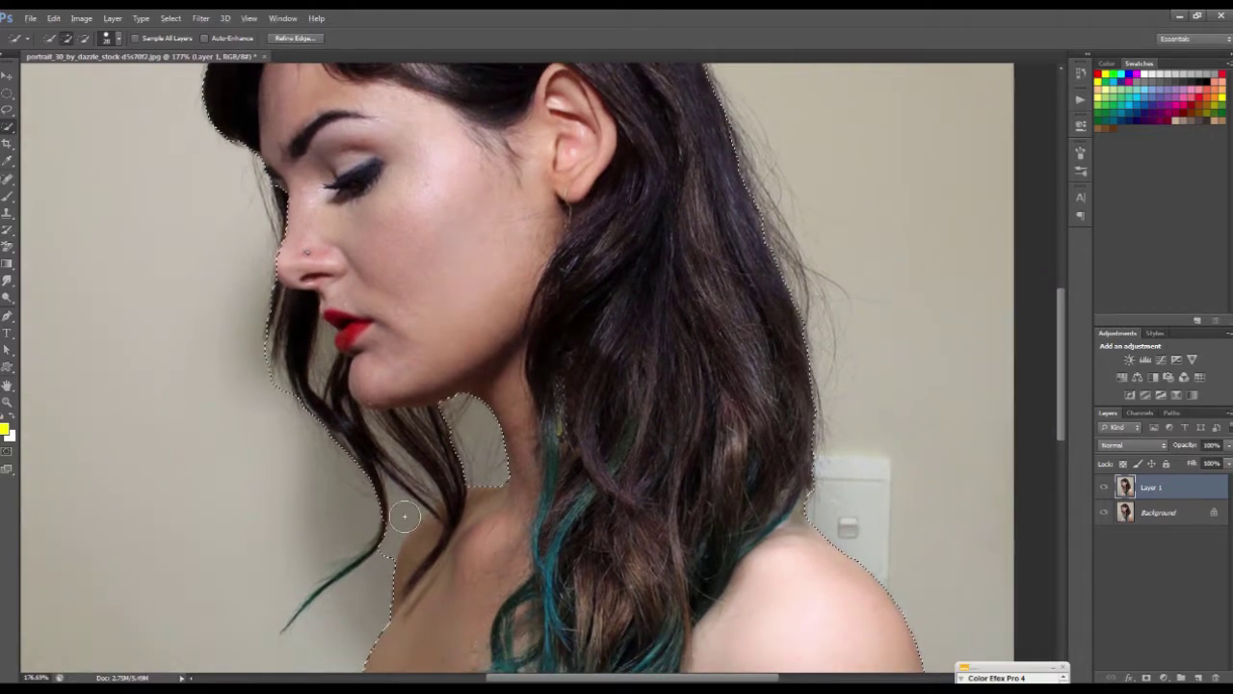
key(alt)
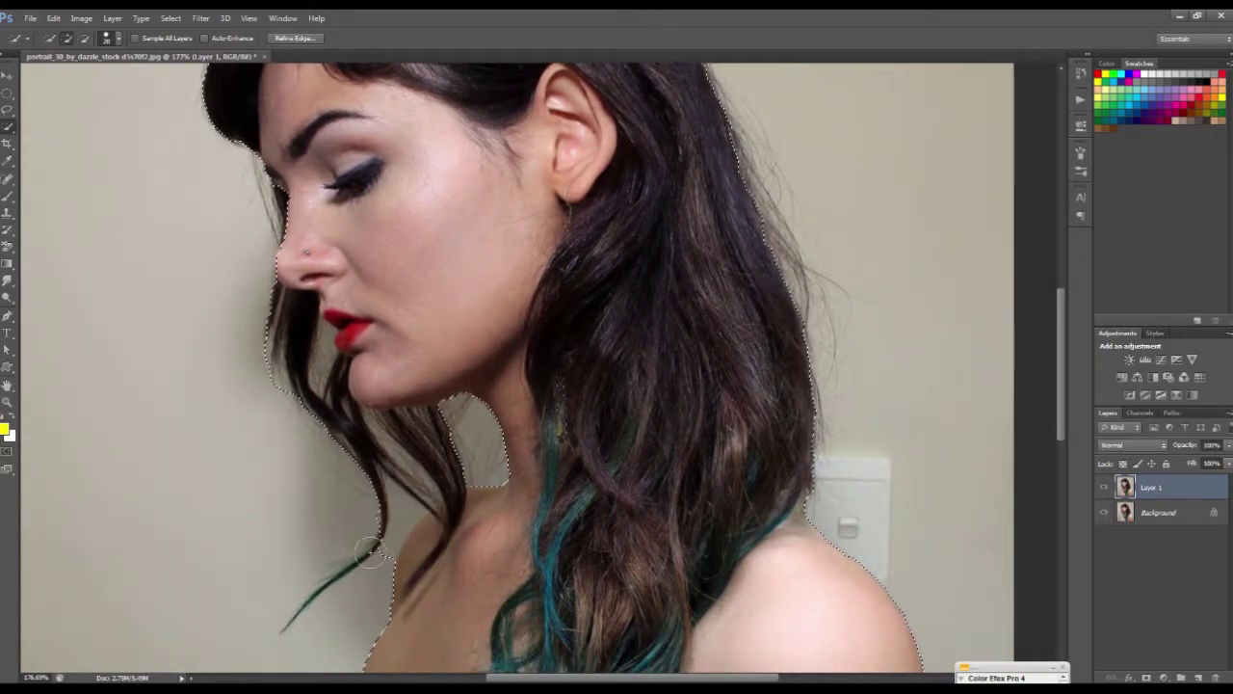
drag(606, 414, 587, 482)
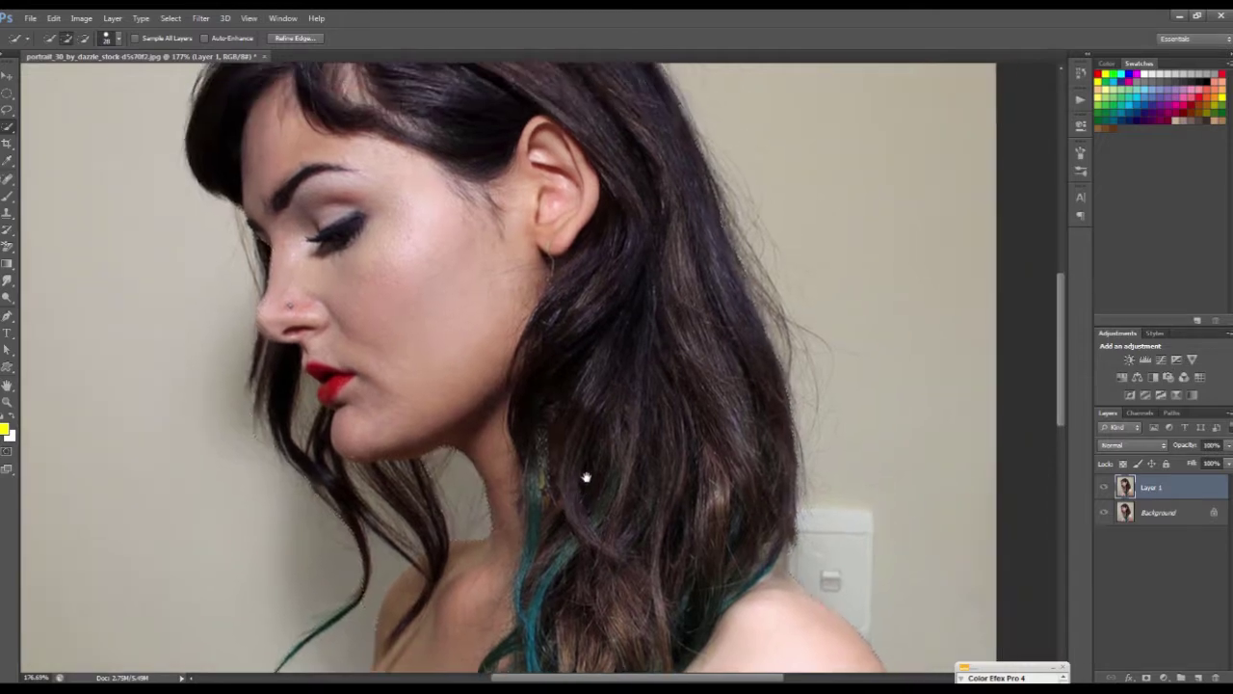
drag(699, 264, 625, 338)
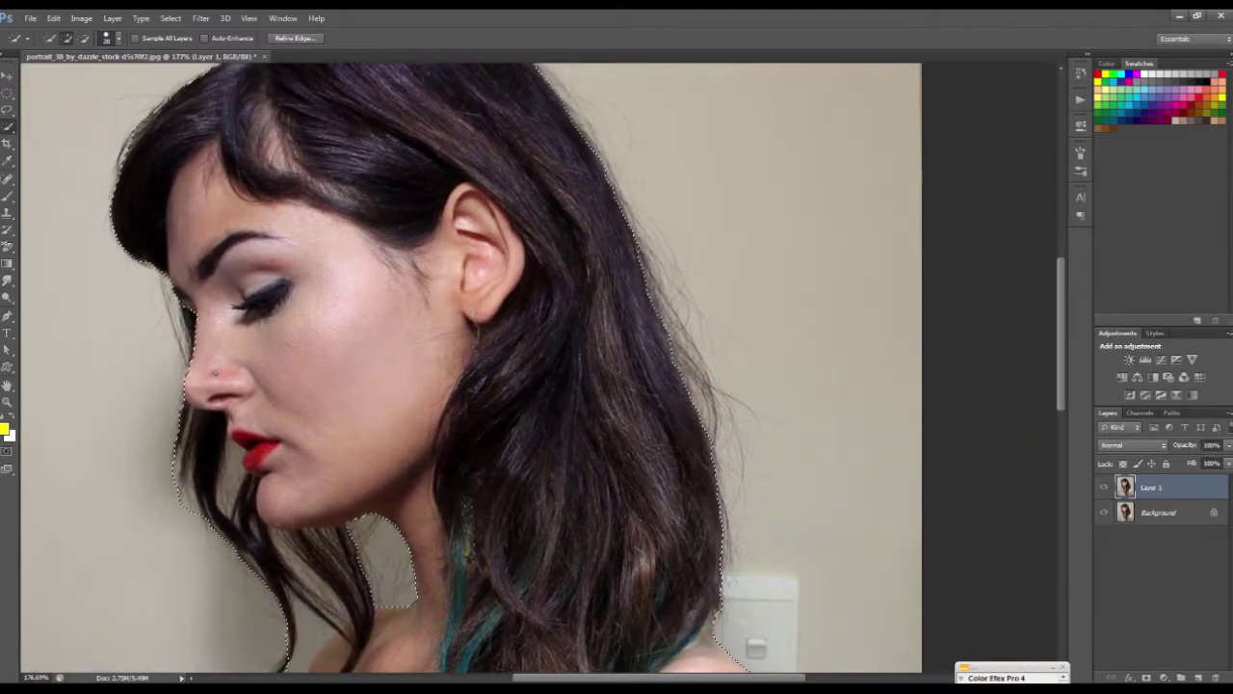
scroll(728, 458, down, 1)
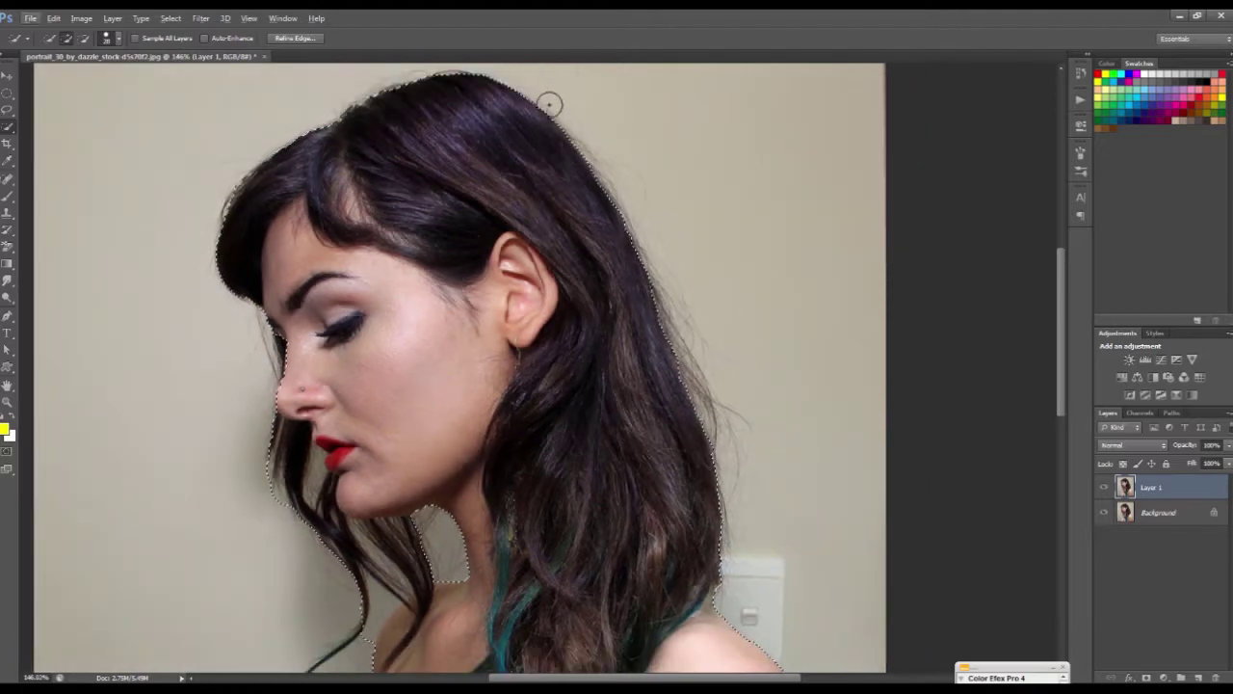
drag(408, 205, 421, 247)
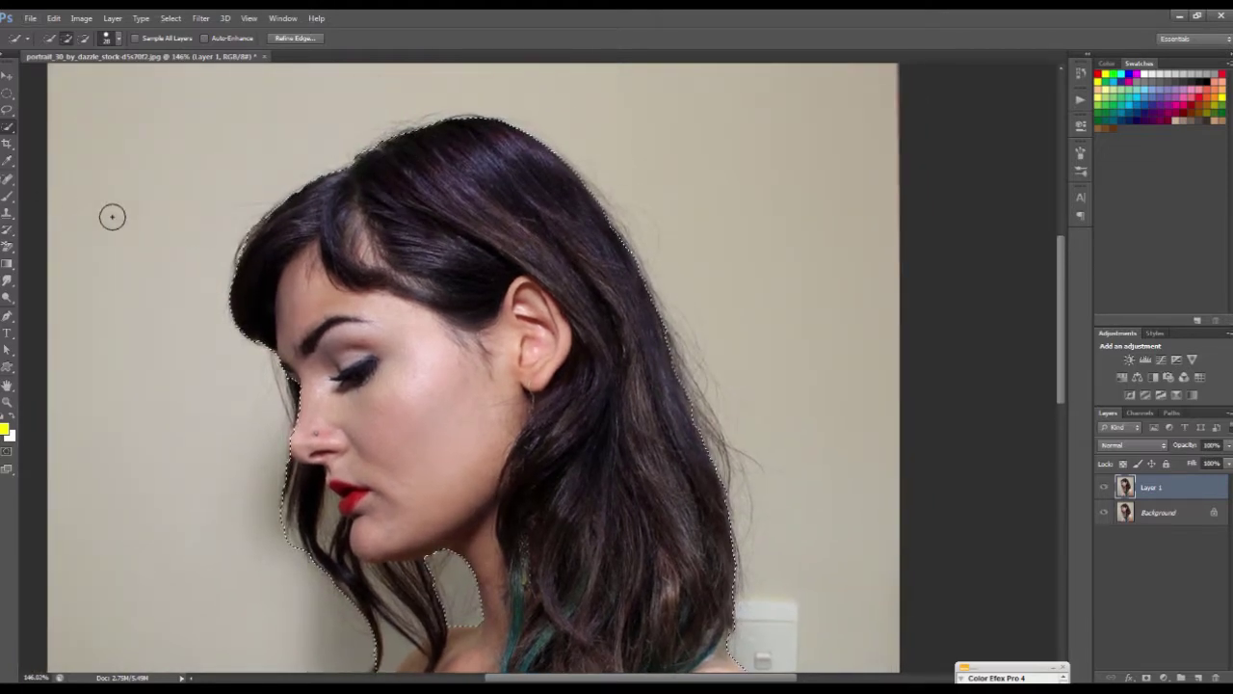
right_click(8, 111)
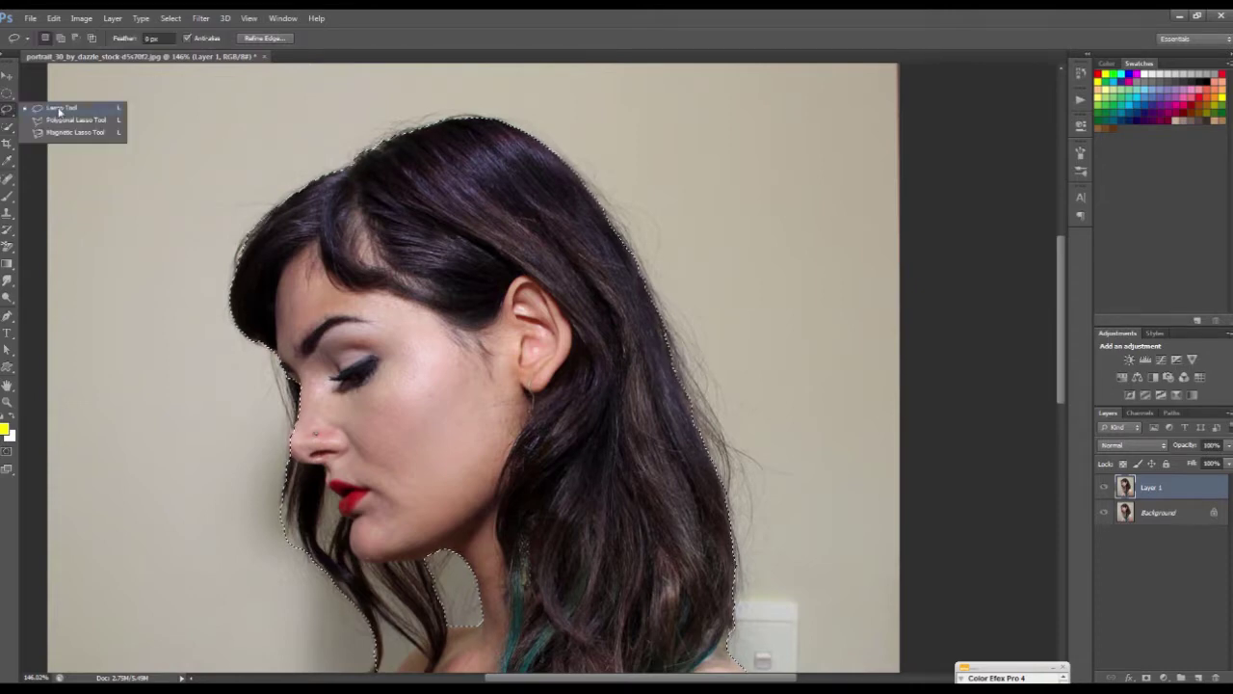
With the Lasso Tool, add stray strands along the hair's left edge and top of the head
click(60, 114)
drag(352, 308, 381, 120)
scroll(433, 472, up, 2)
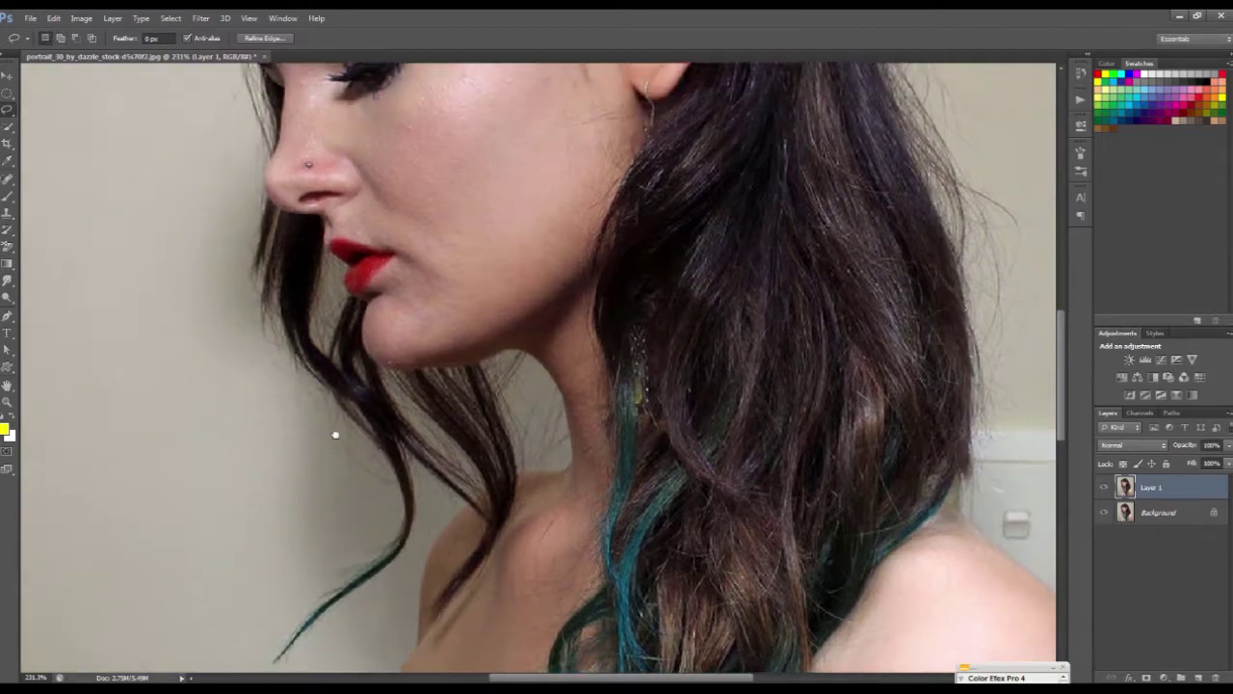
scroll(335, 434, up, 2)
scroll(395, 393, up, 3)
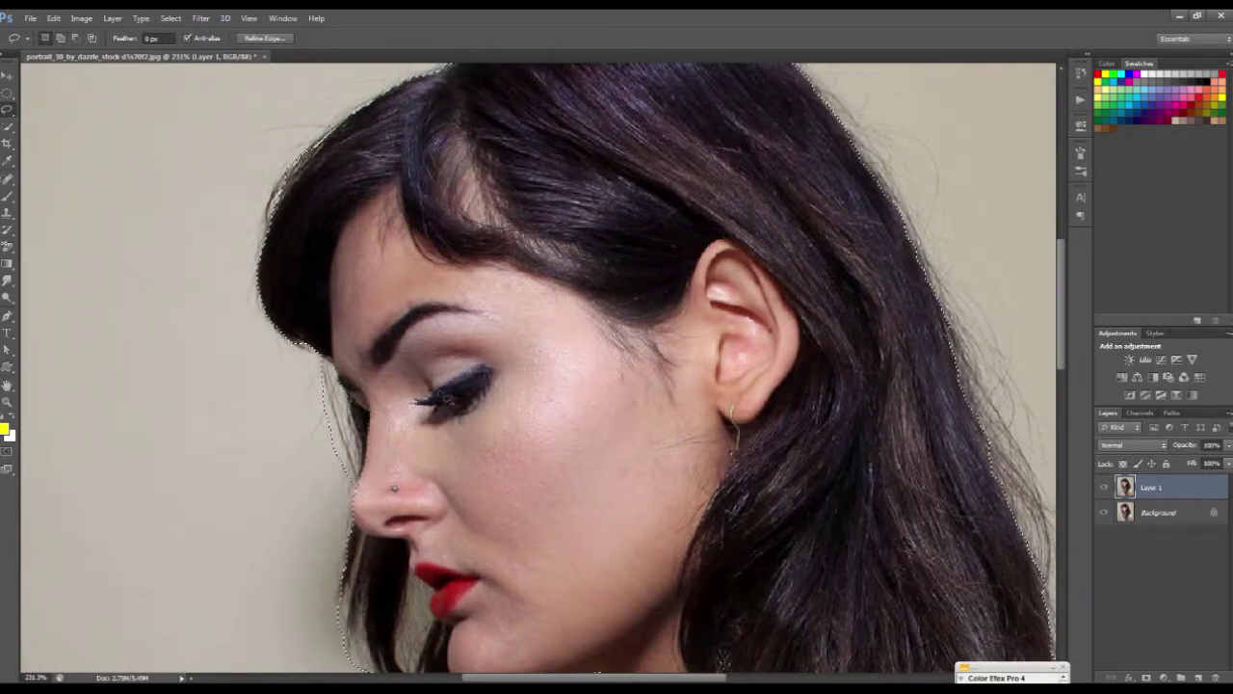
drag(639, 287, 600, 361)
mouse_move(325, 231)
mouse_down()
mouse_move(358, 240)
mouse_move(254, 368)
mouse_up()
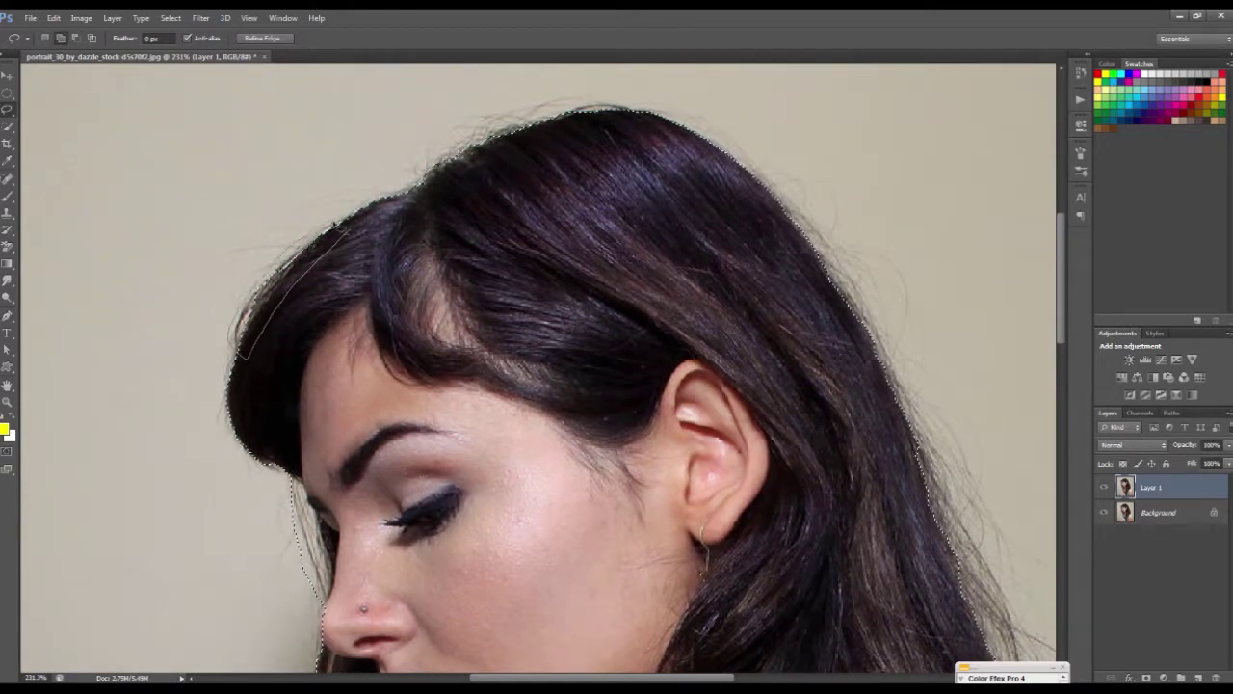
drag(564, 280, 473, 283)
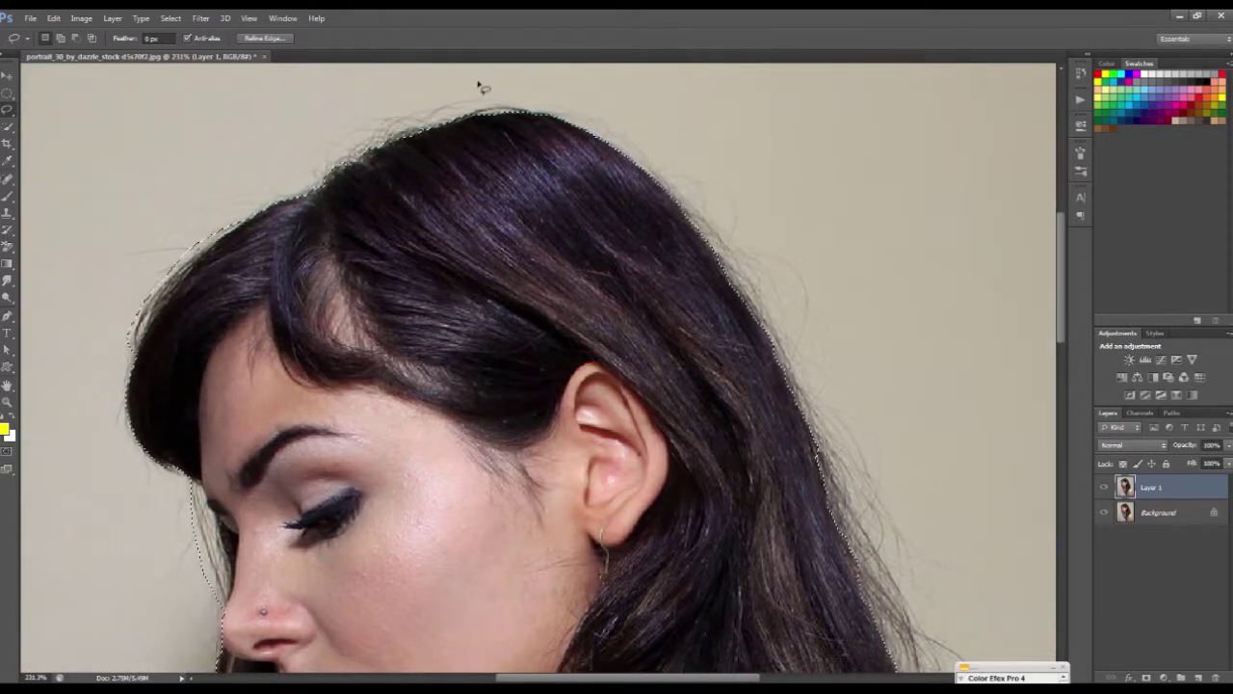
mouse_move(374, 201)
mouse_down()
mouse_move(350, 241)
mouse_move(486, 156)
mouse_move(526, 147)
mouse_up()
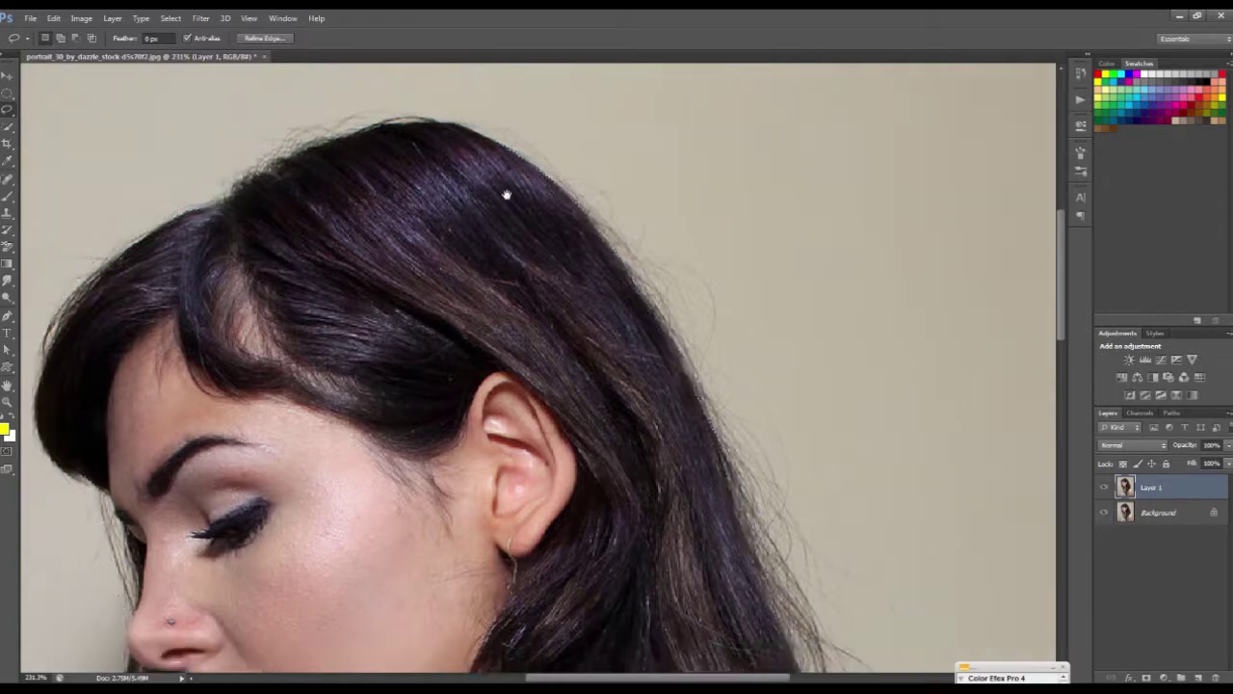
Loop in loose strands along the top and right side of the hair, down past the light switch
scroll(482, 183, down, 3)
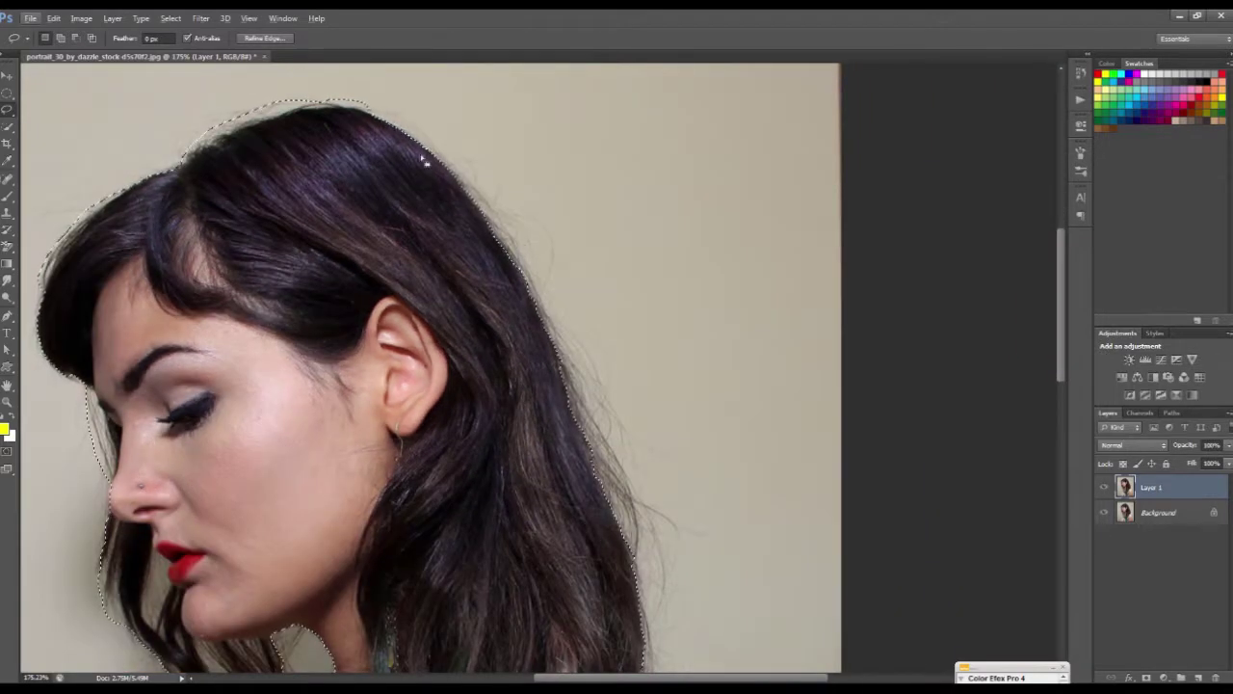
drag(424, 159, 599, 424)
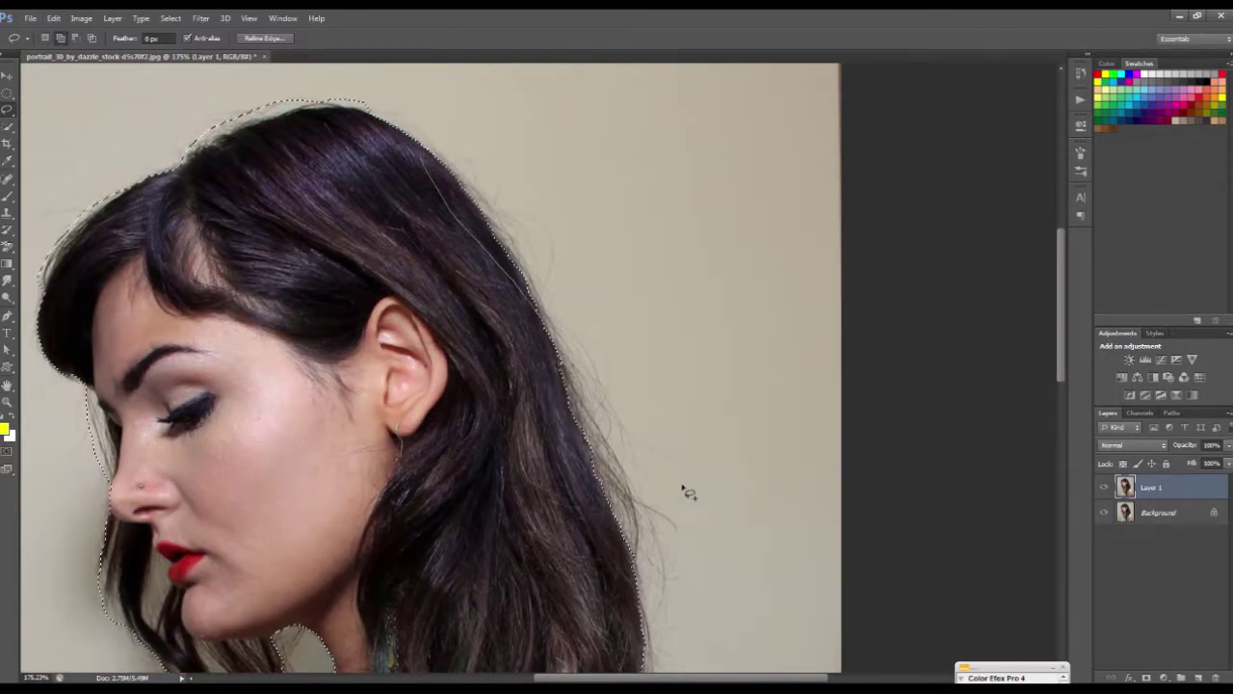
mouse_move(592, 359)
mouse_down()
mouse_move(454, 157)
mouse_move(536, 337)
mouse_up()
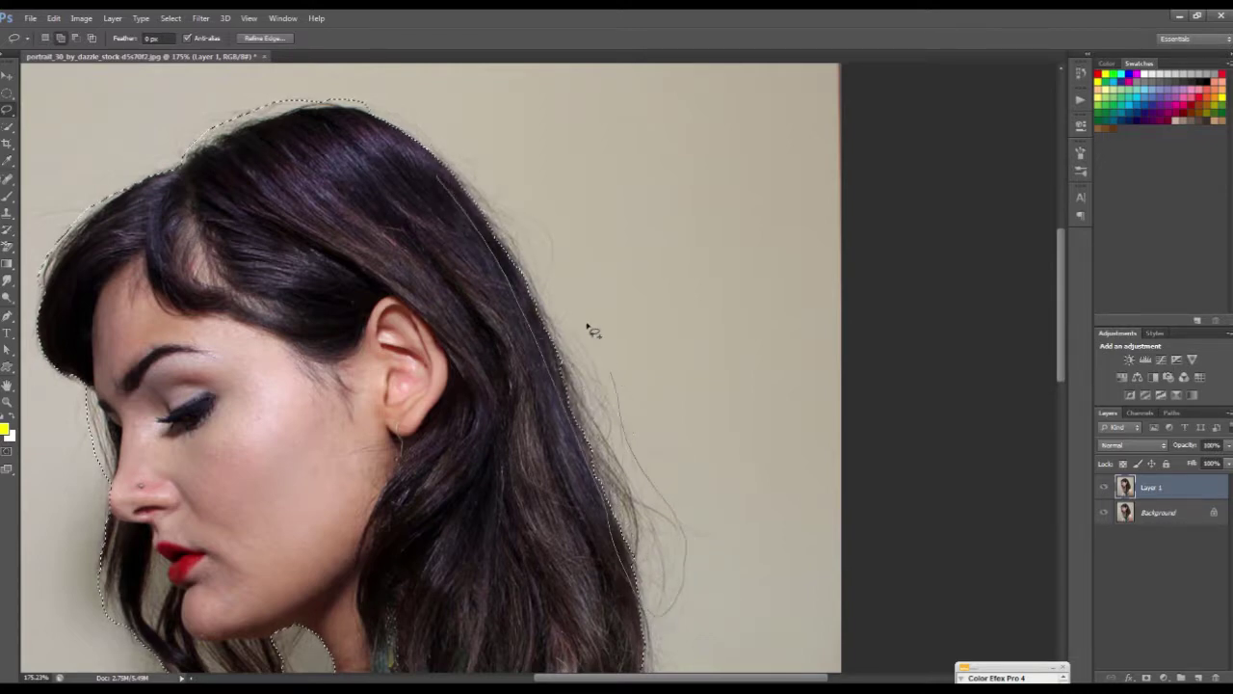
mouse_move(587, 325)
mouse_down()
mouse_move(513, 181)
mouse_move(440, 181)
mouse_up()
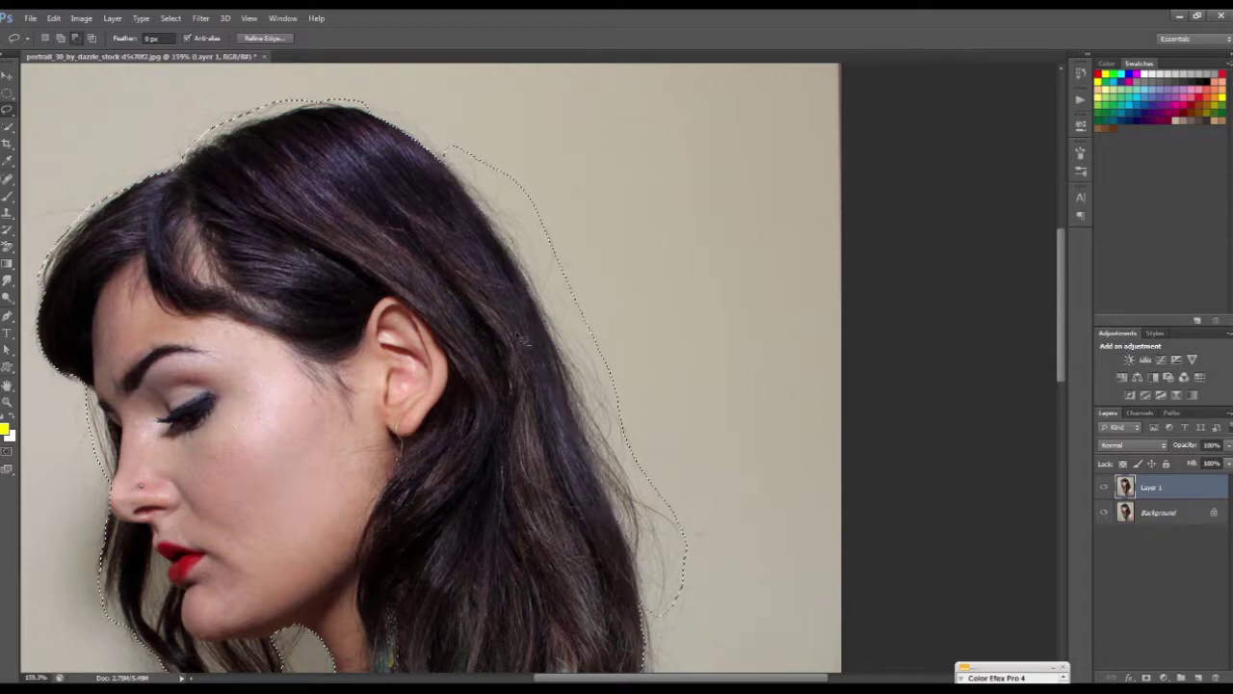
scroll(654, 446, down, 2)
scroll(585, 348, down, 5)
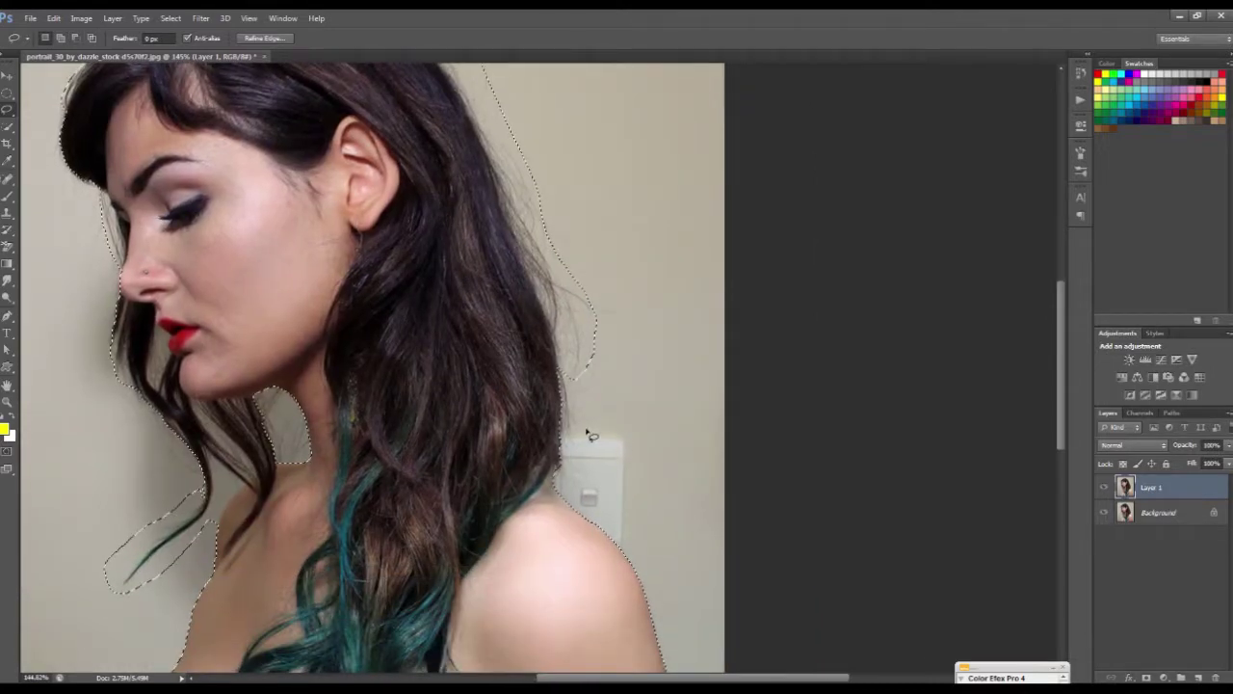
scroll(589, 435, up, 3)
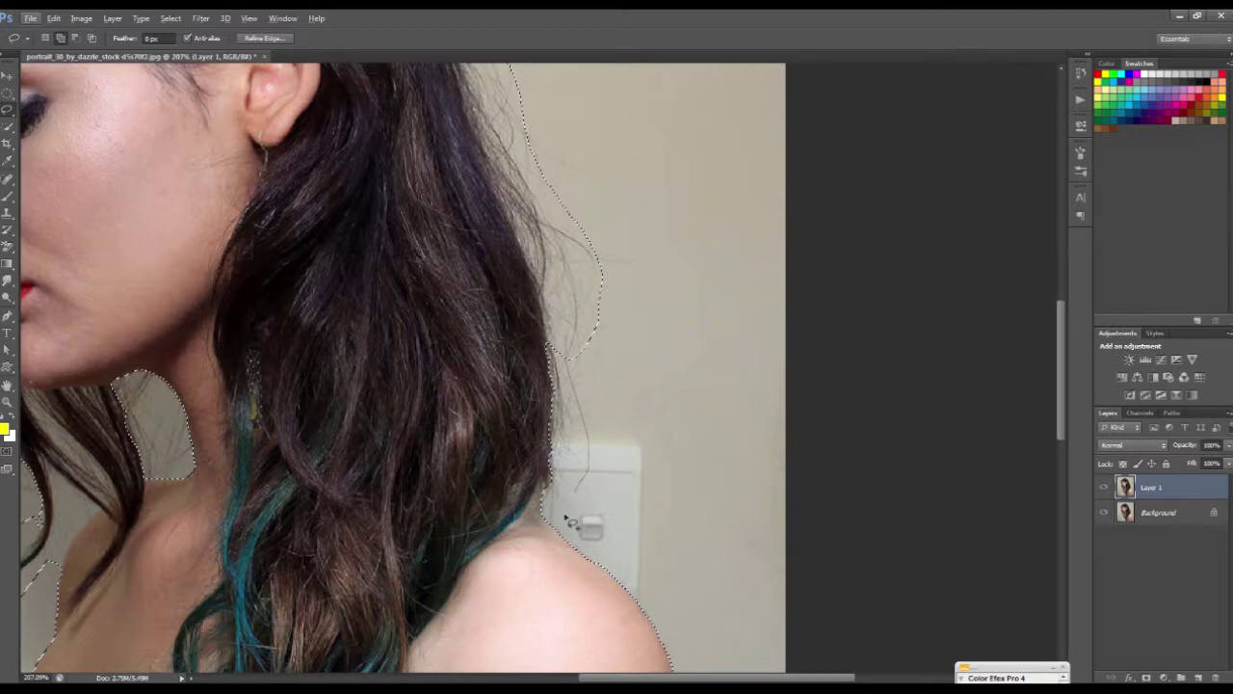
drag(576, 357, 574, 503)
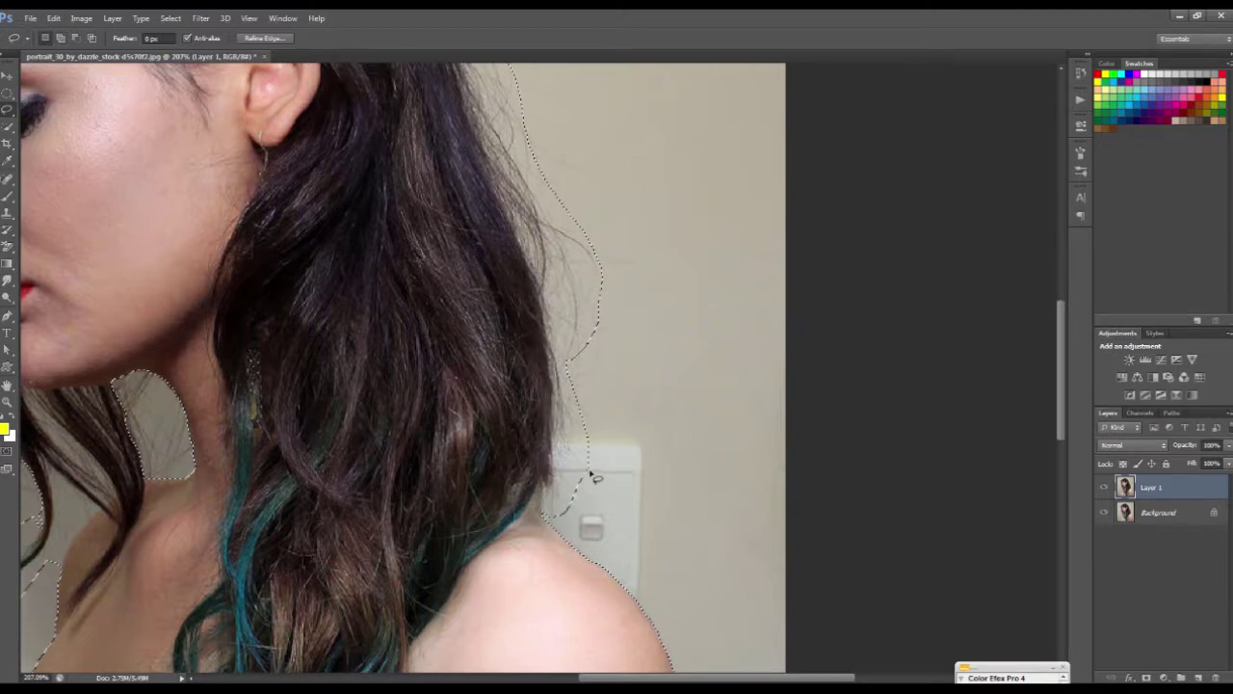
scroll(575, 503, down, 3)
scroll(592, 488, down, 3)
scroll(578, 531, down, 2)
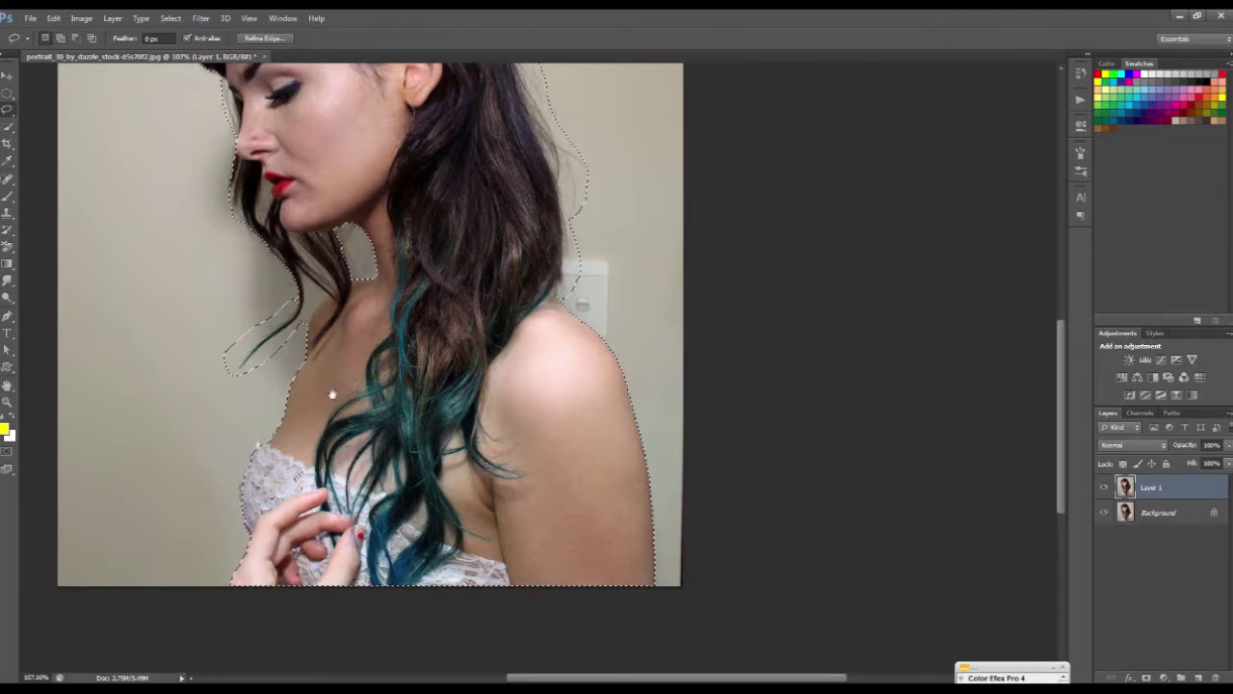
drag(324, 391, 289, 490)
drag(338, 330, 325, 453)
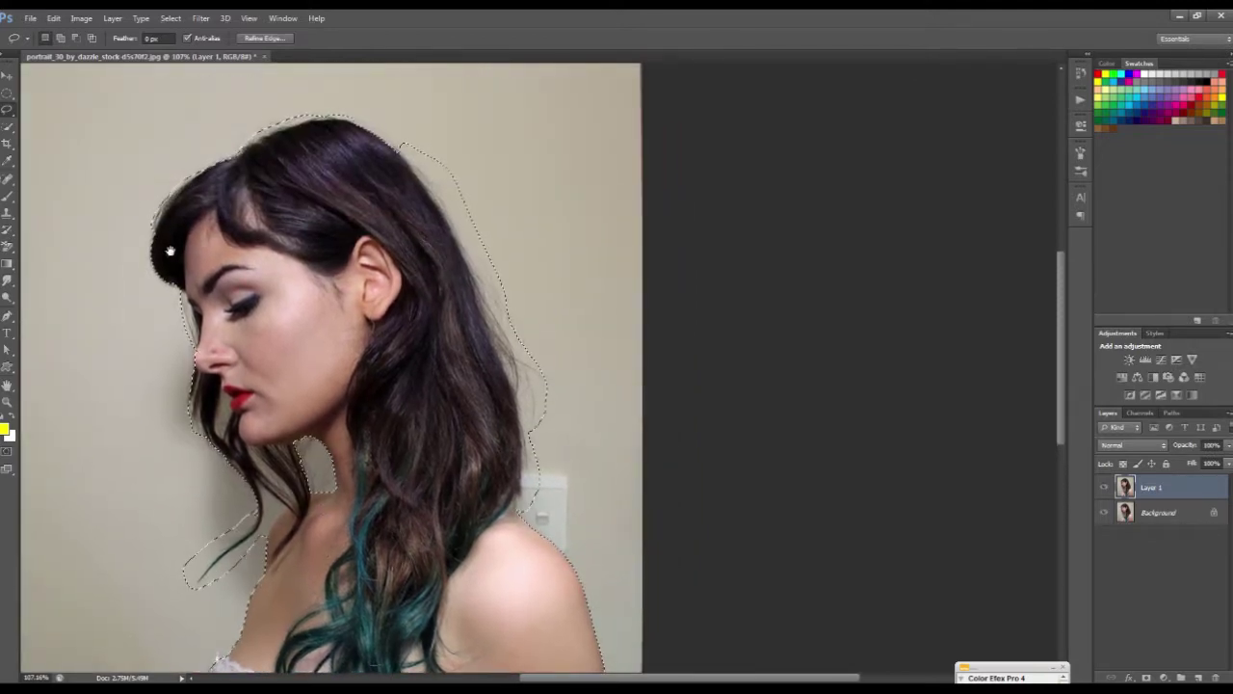
scroll(258, 166, up, 3)
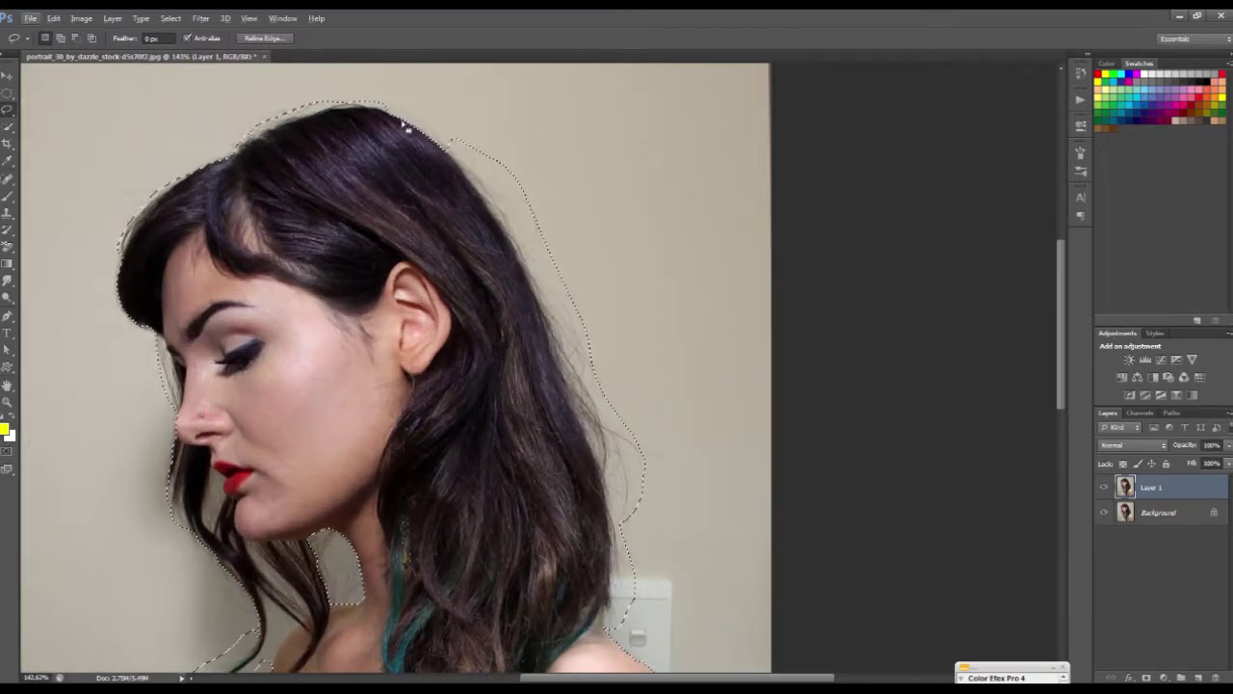
With the Quick Selection tool active, open Refine Edge for the head-and-hair selection
click(8, 111)
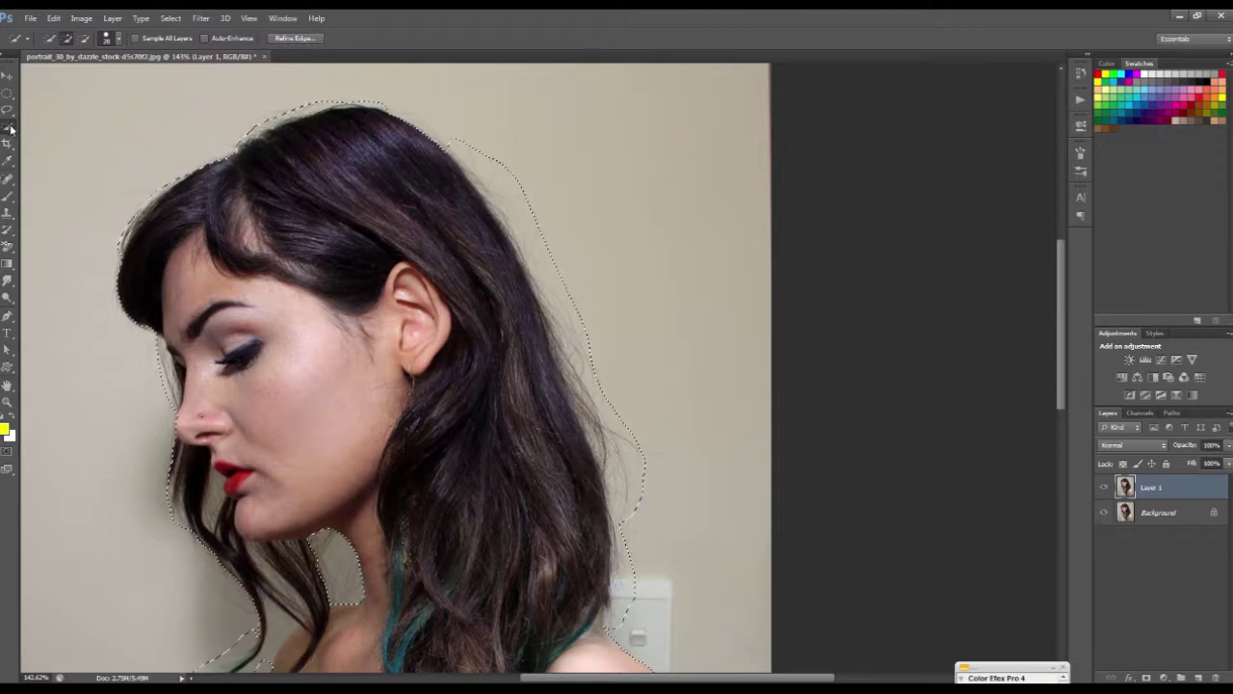
click(8, 75)
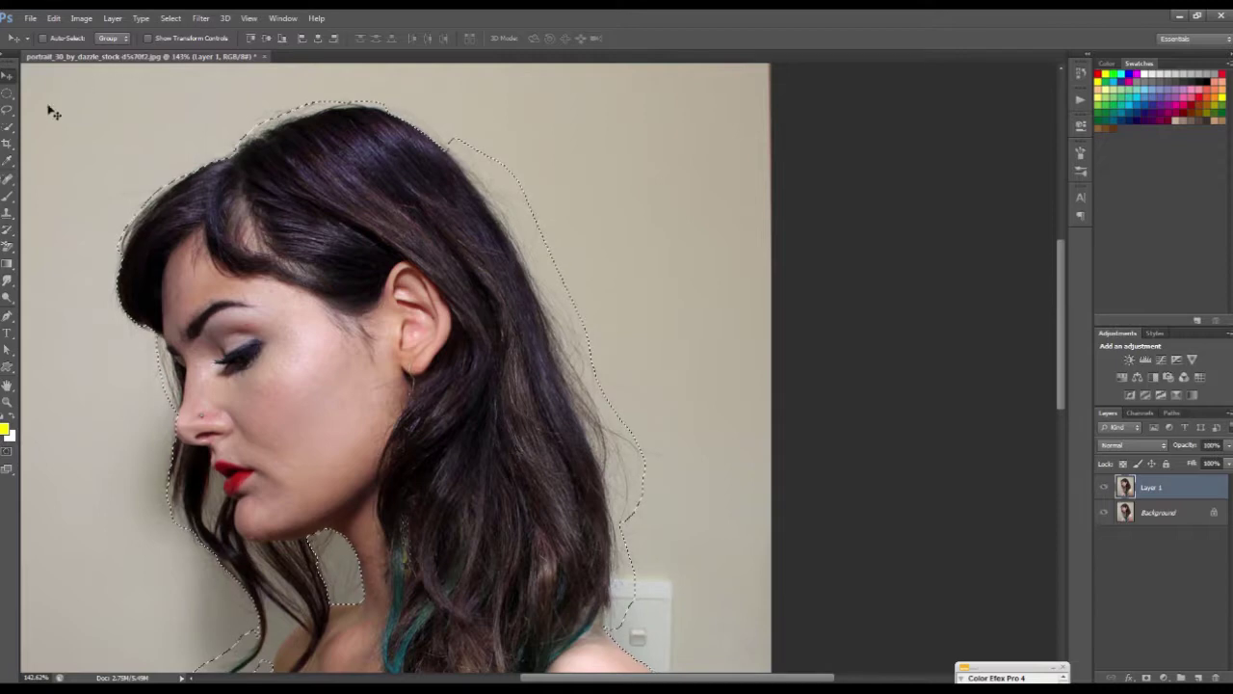
click(8, 123)
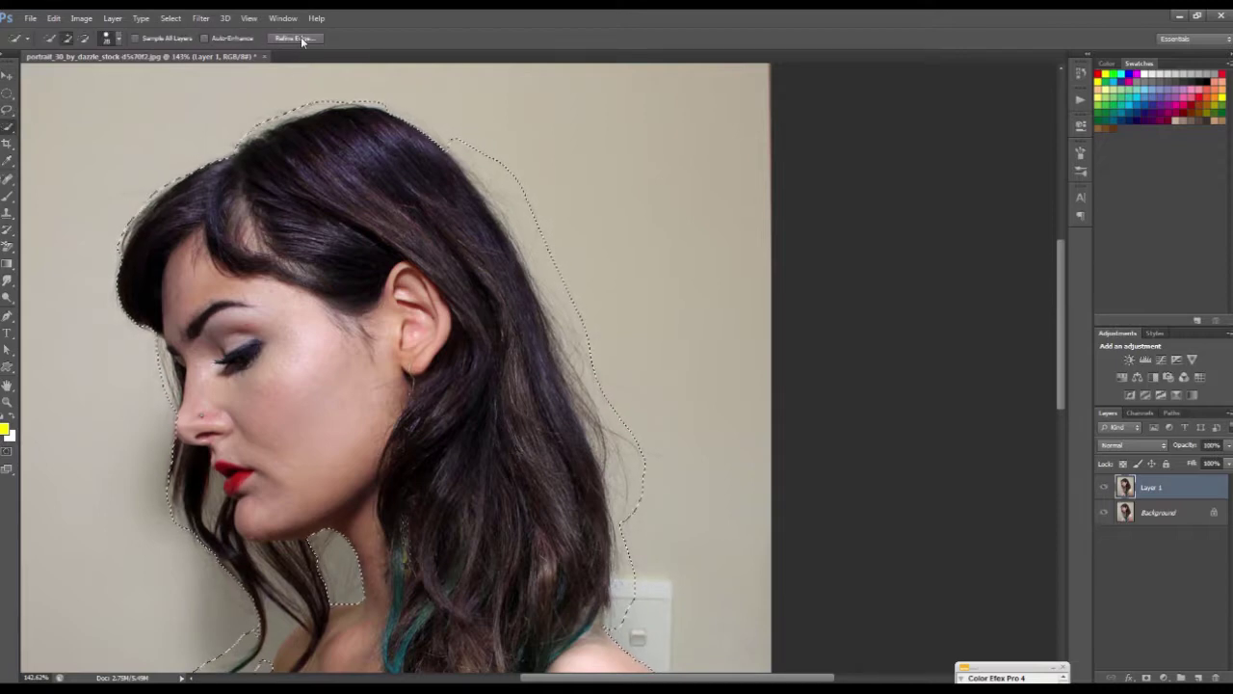
click(298, 39)
drag(724, 87, 939, 122)
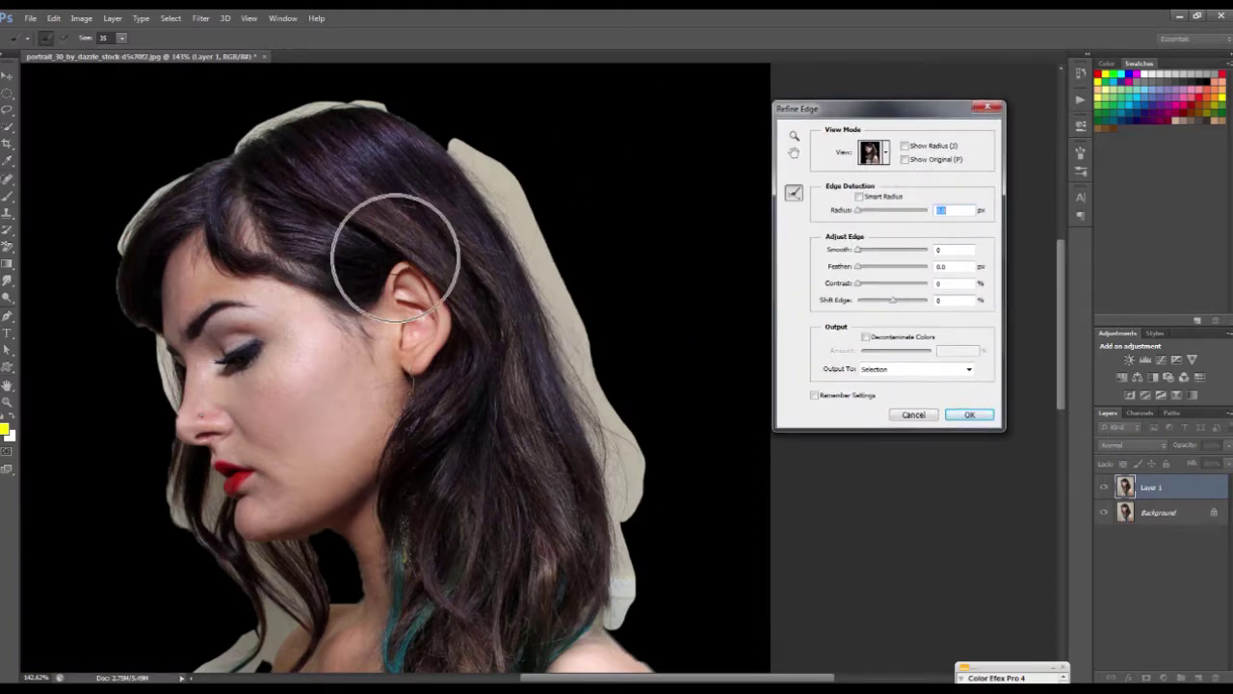
drag(830, 106, 729, 108)
click(782, 153)
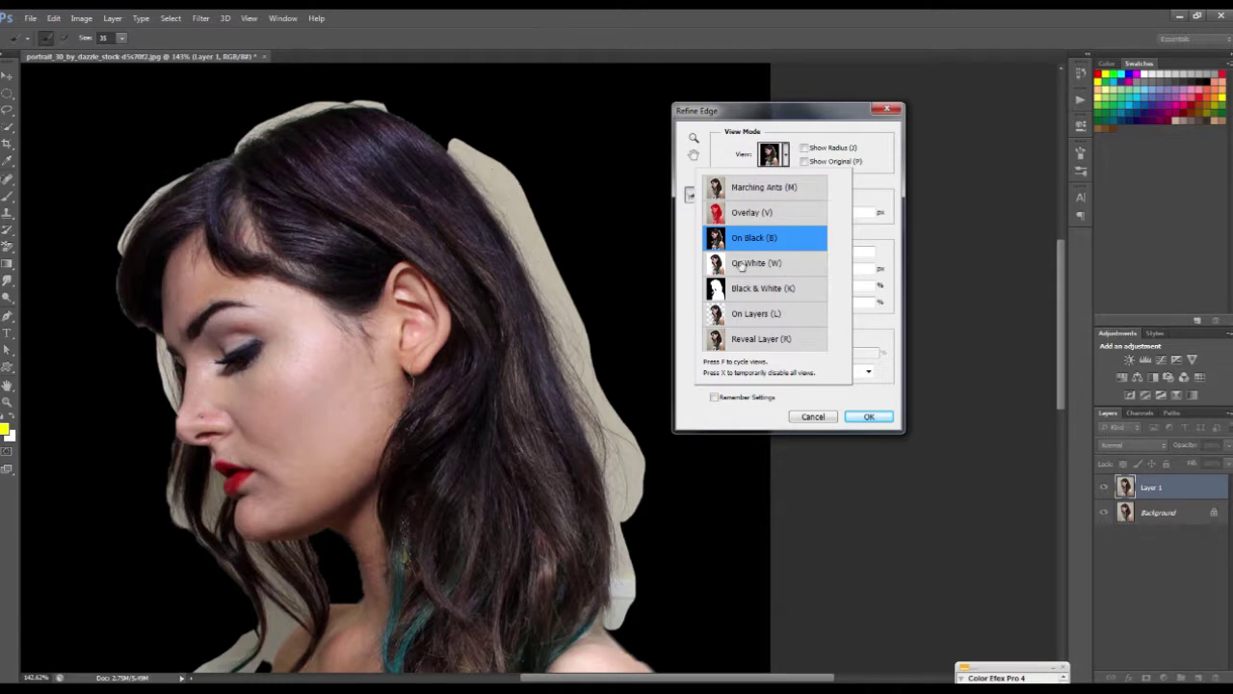
click(766, 165)
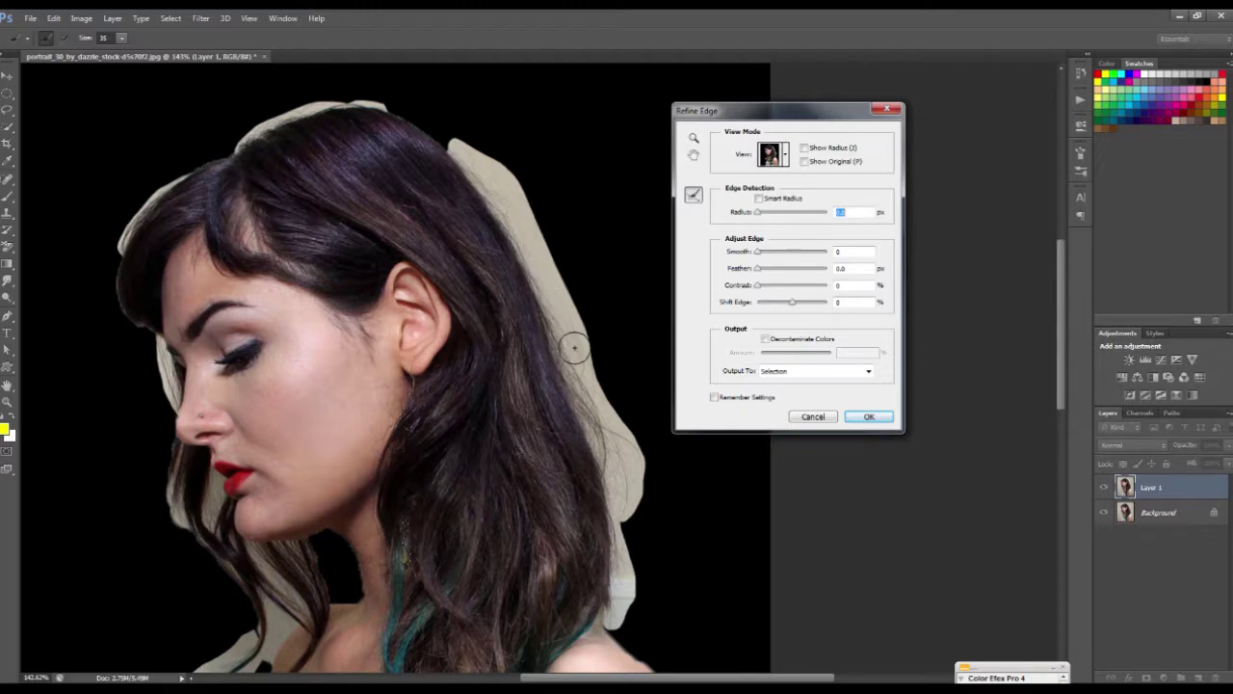
Set the refine brush to 66 and paint along the hair edges, from the crown toward the shoulder
click(121, 41)
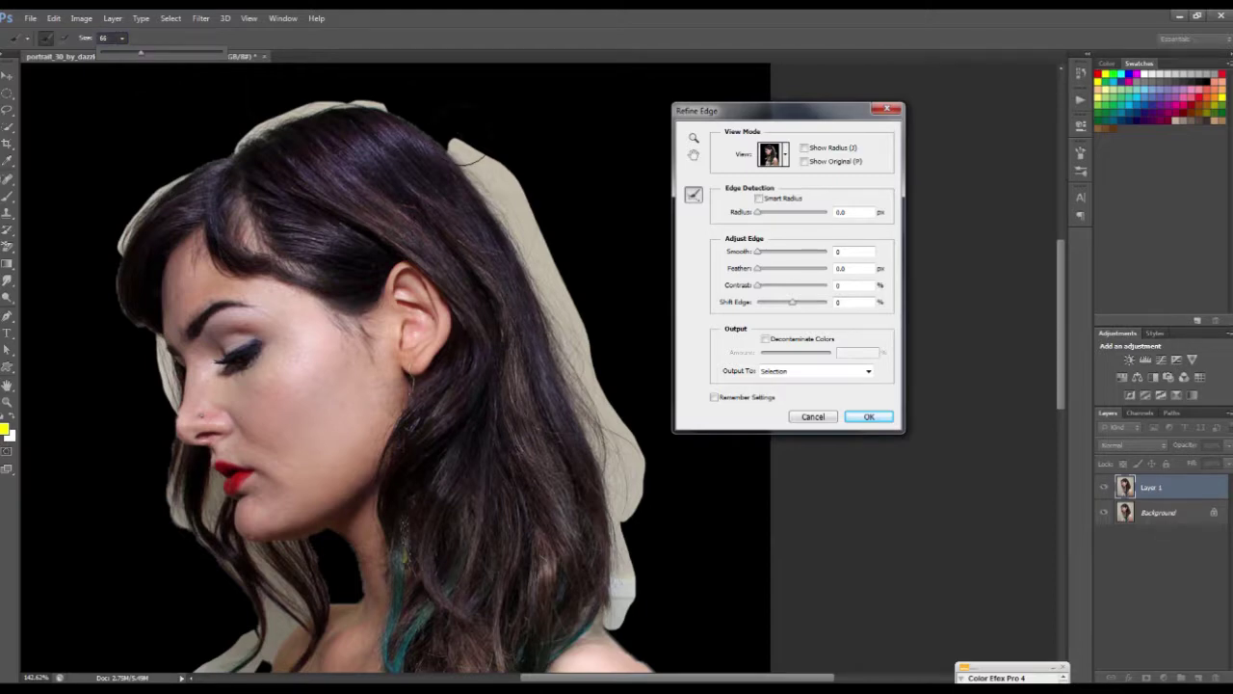
mouse_move(443, 120)
mouse_down()
mouse_move(536, 239)
mouse_move(597, 371)
mouse_move(460, 269)
mouse_up()
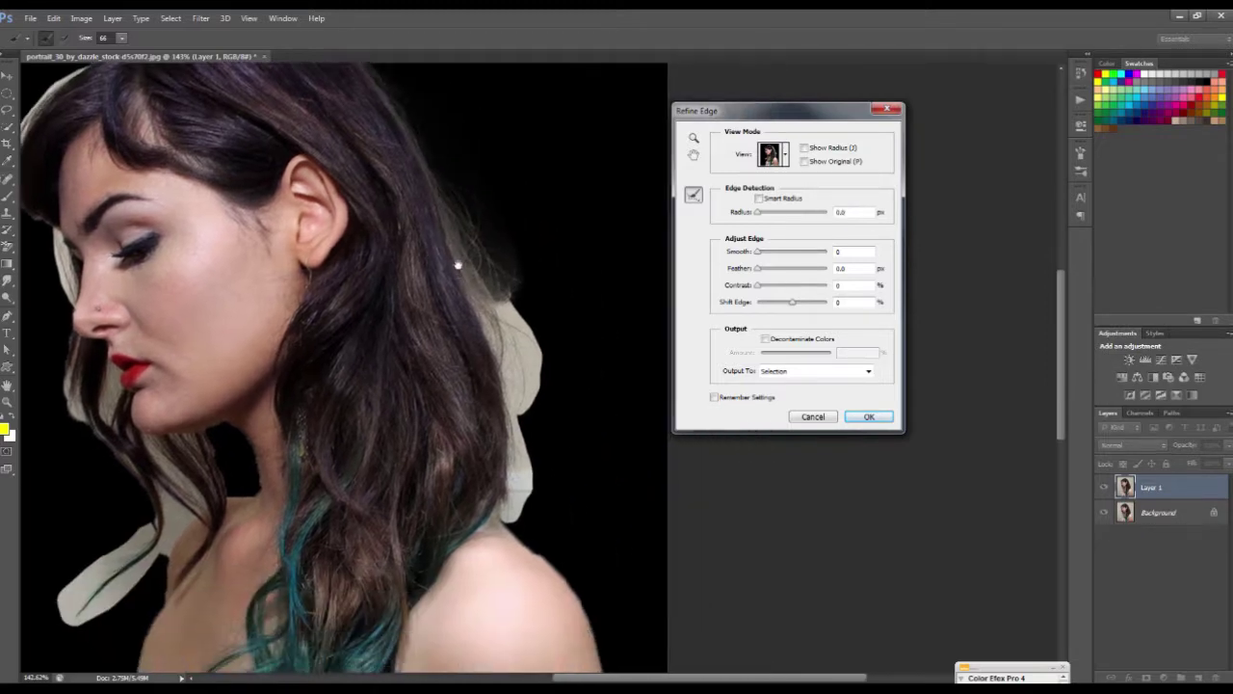
drag(494, 214, 532, 400)
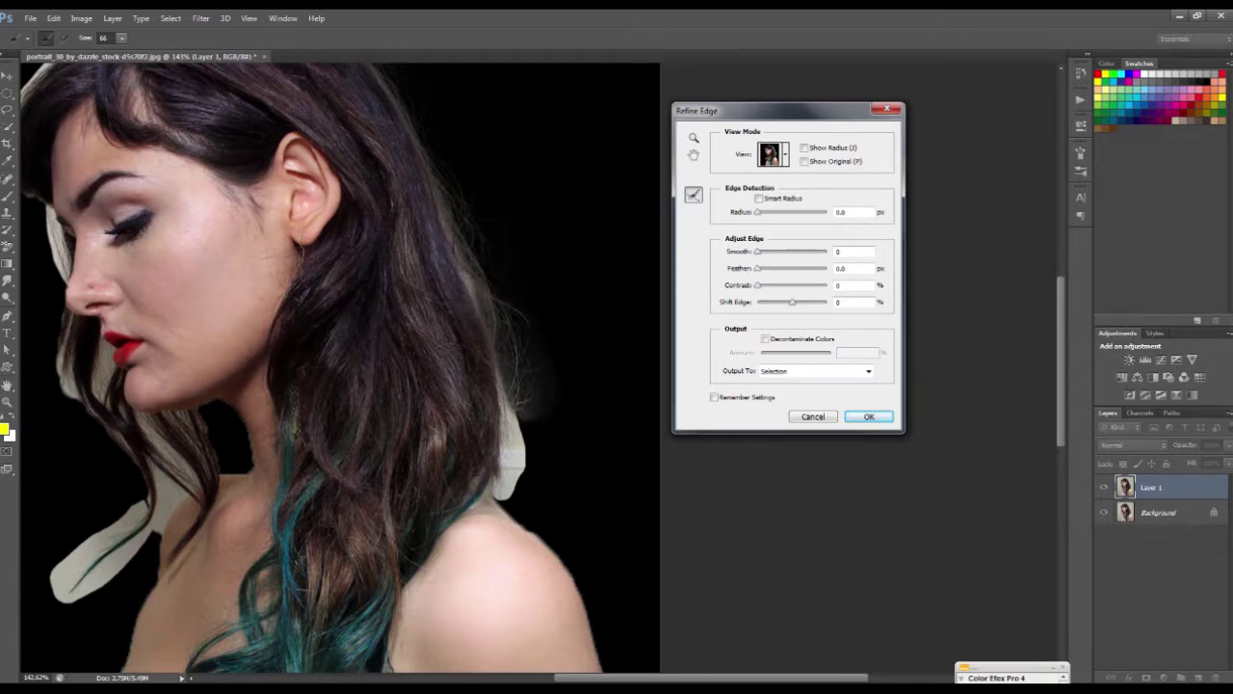
mouse_move(515, 413)
mouse_down()
mouse_move(520, 501)
mouse_move(556, 490)
mouse_up()
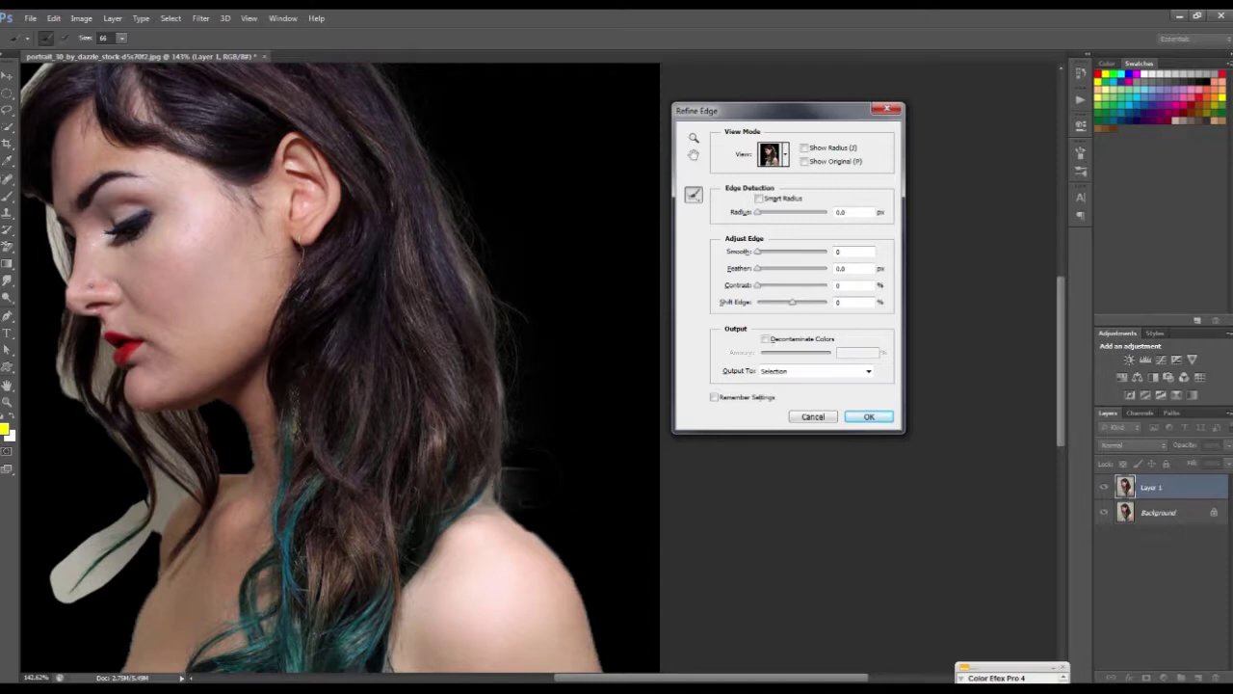
drag(496, 301, 624, 459)
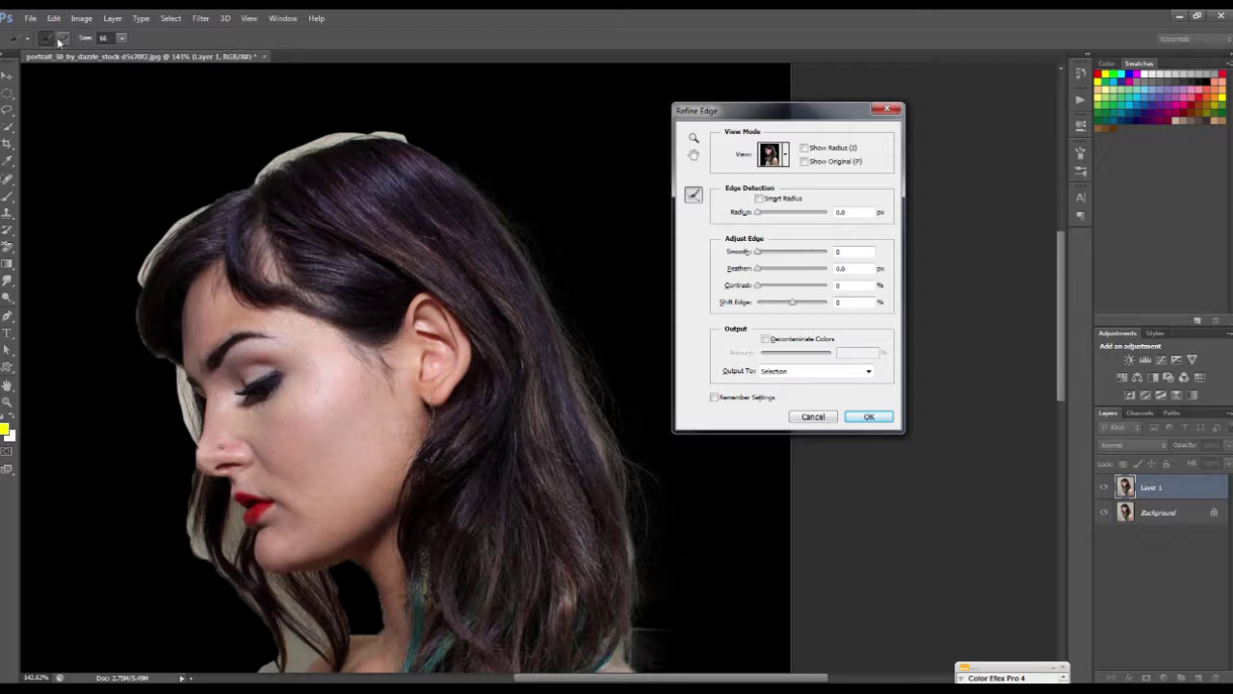
drag(395, 197, 440, 225)
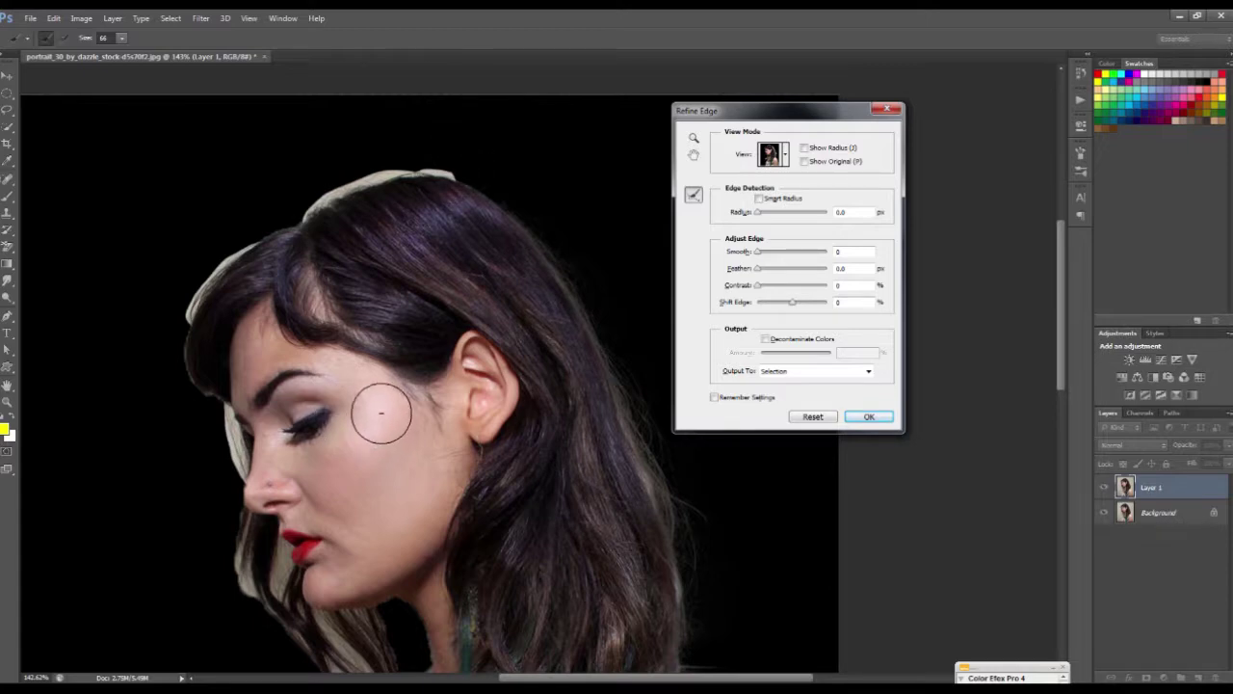
drag(471, 157, 294, 193)
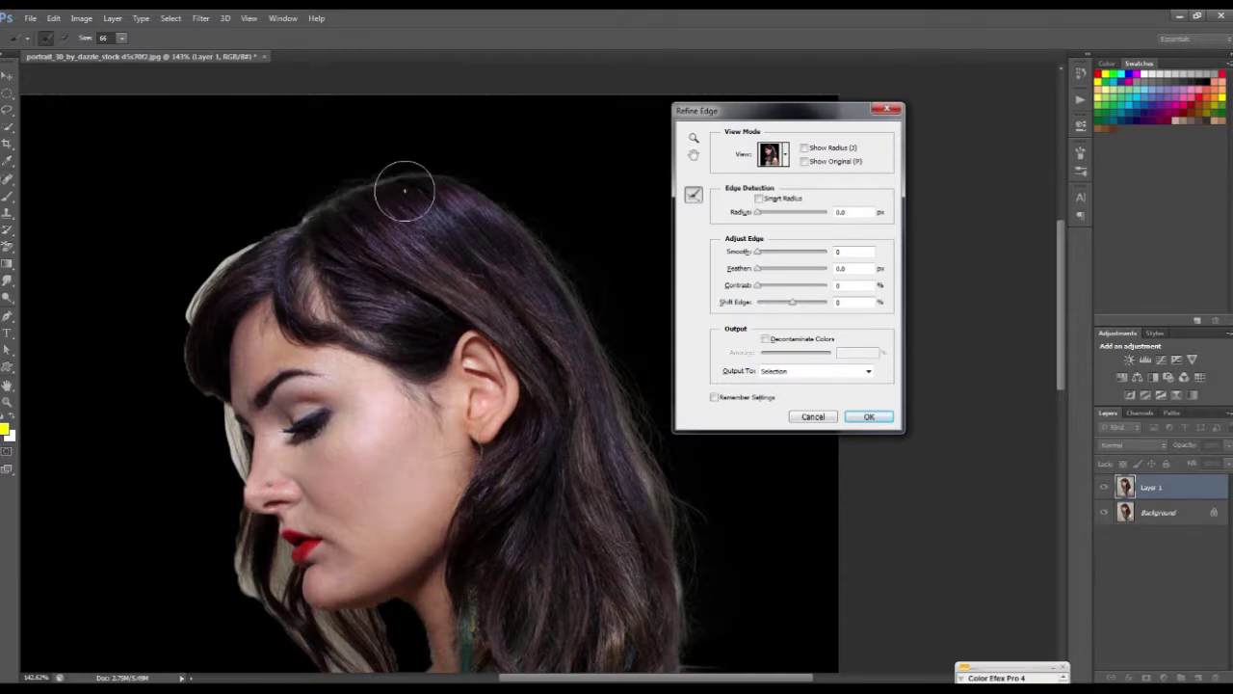
Refine the left hair edge from crown to chin, the left shoulder and the neck patch
drag(405, 224, 489, 163)
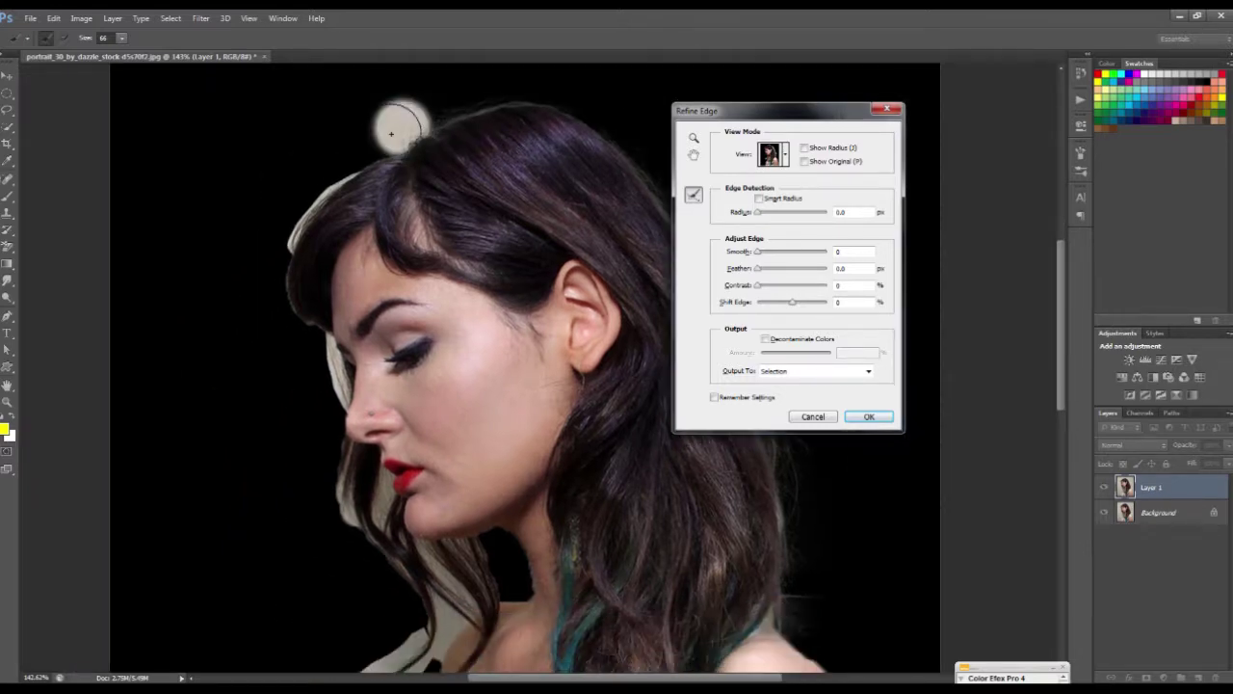
mouse_move(391, 134)
mouse_down()
mouse_move(299, 377)
mouse_move(286, 330)
mouse_up()
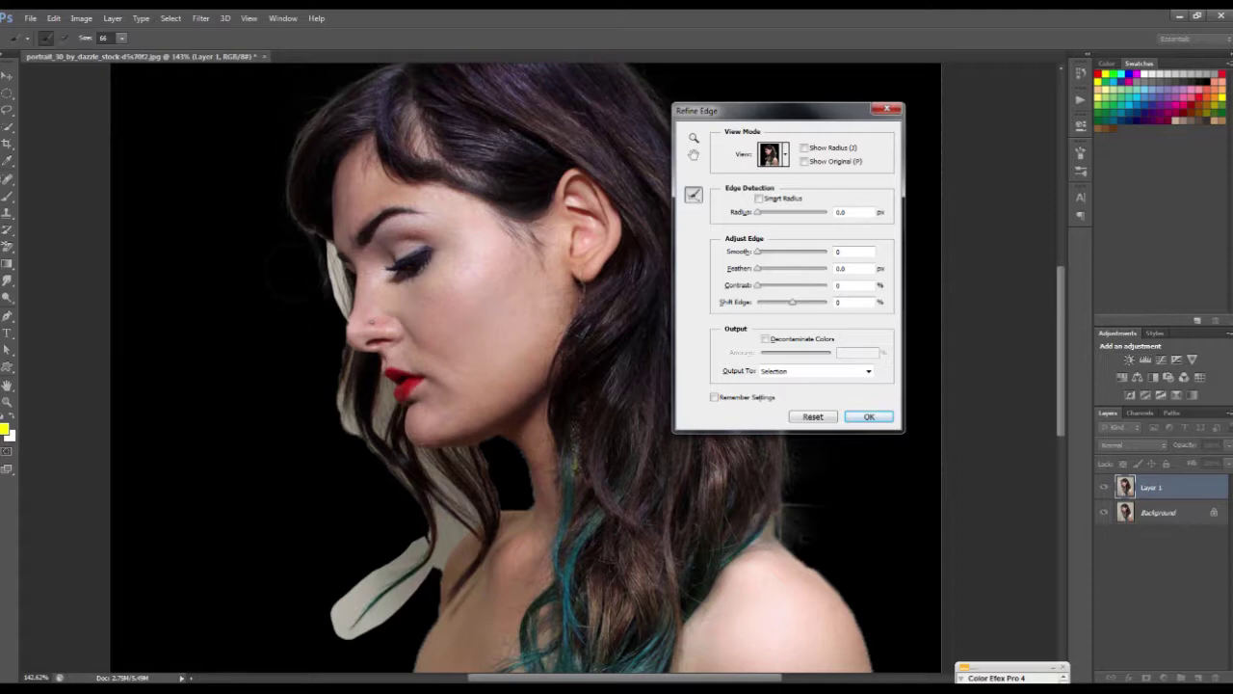
mouse_move(339, 248)
mouse_down()
mouse_move(323, 322)
mouse_move(325, 202)
mouse_up()
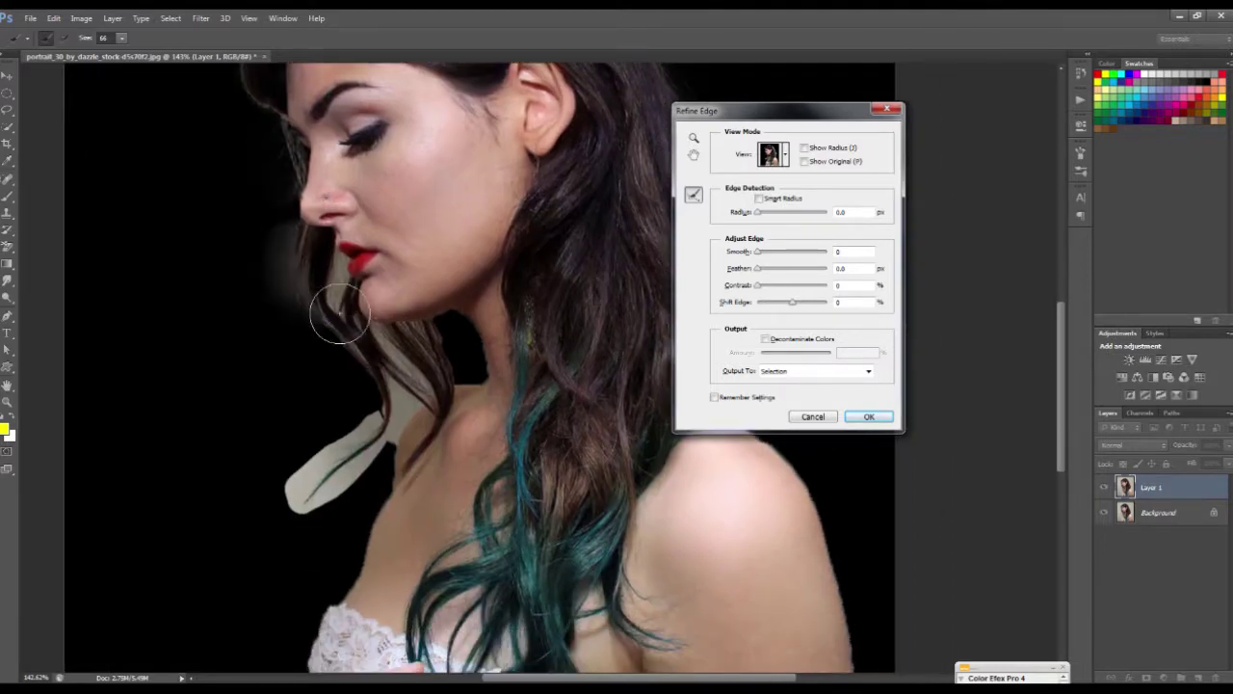
drag(319, 298, 321, 342)
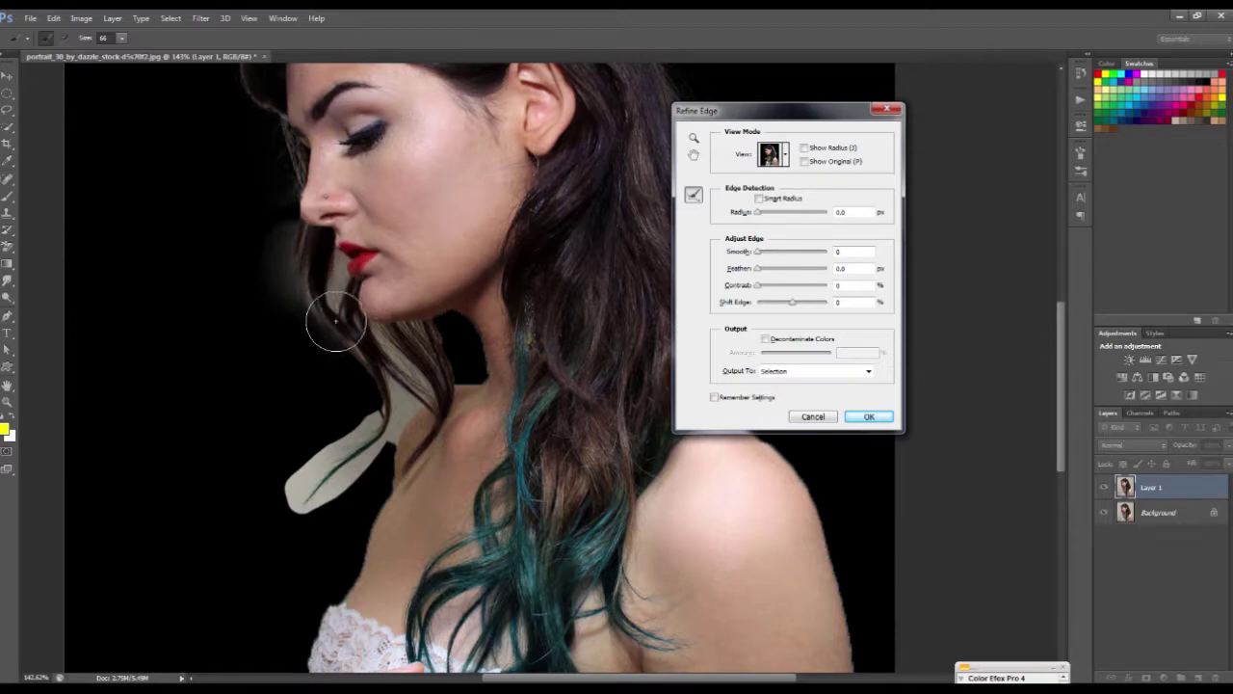
click(336, 323)
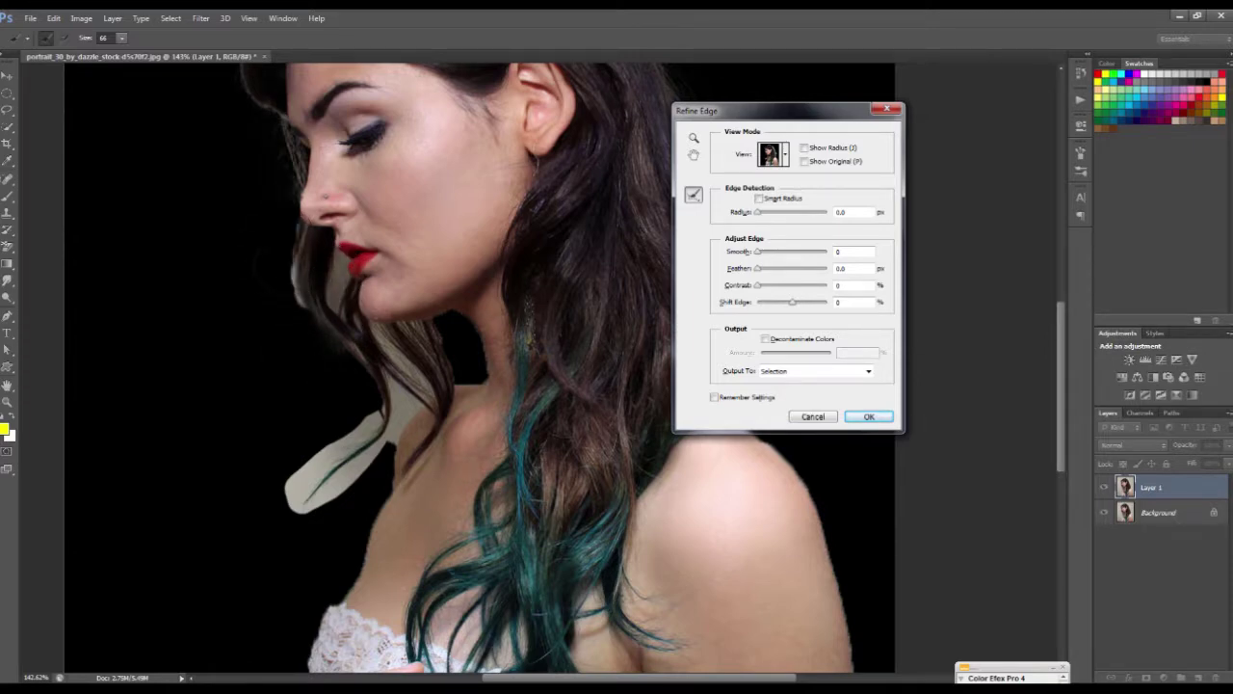
drag(338, 369, 275, 265)
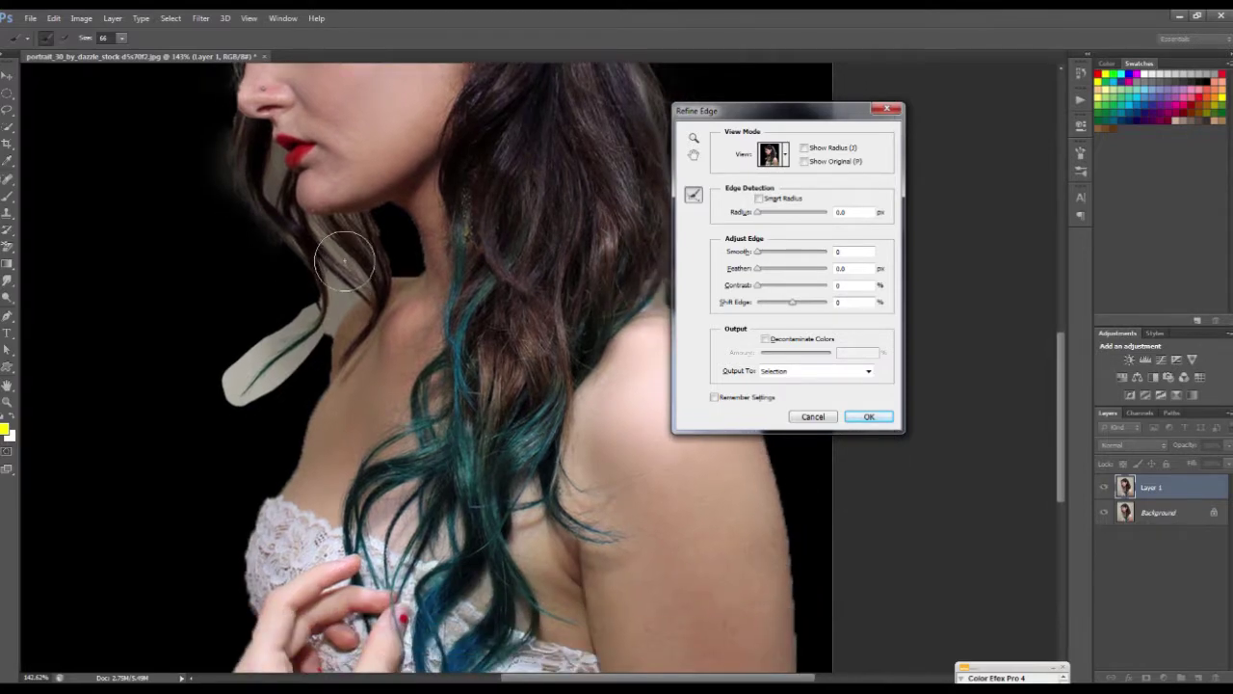
drag(298, 330, 230, 416)
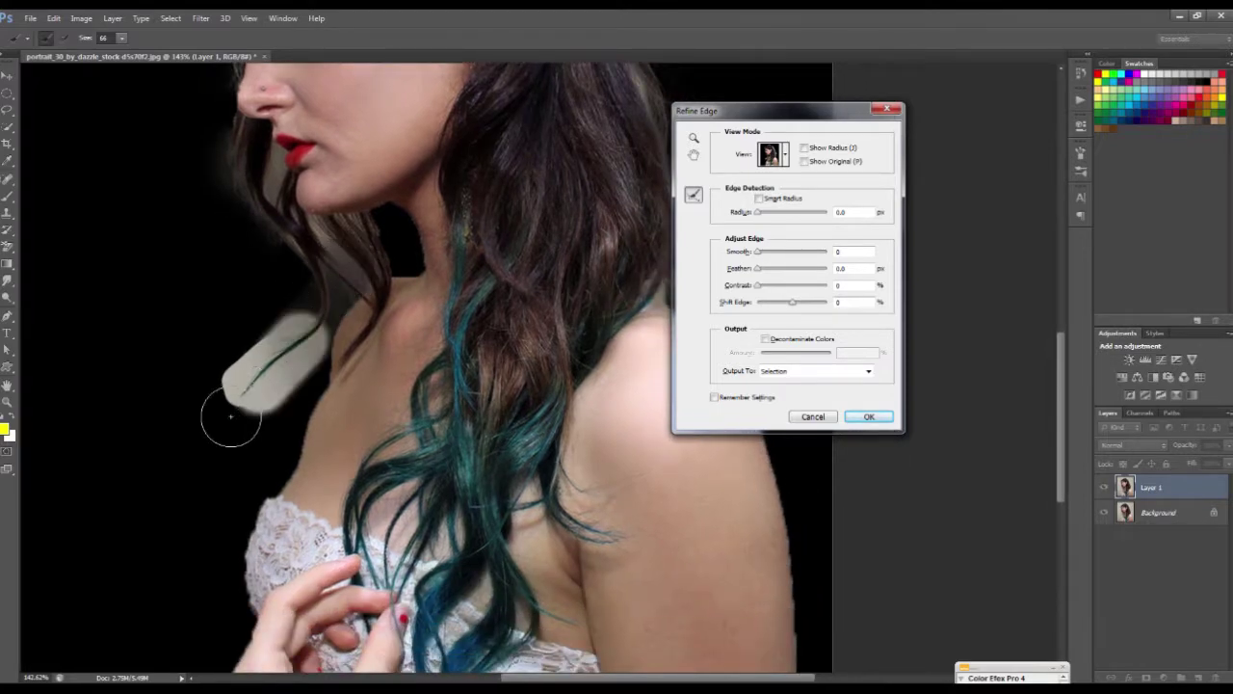
drag(280, 322, 207, 395)
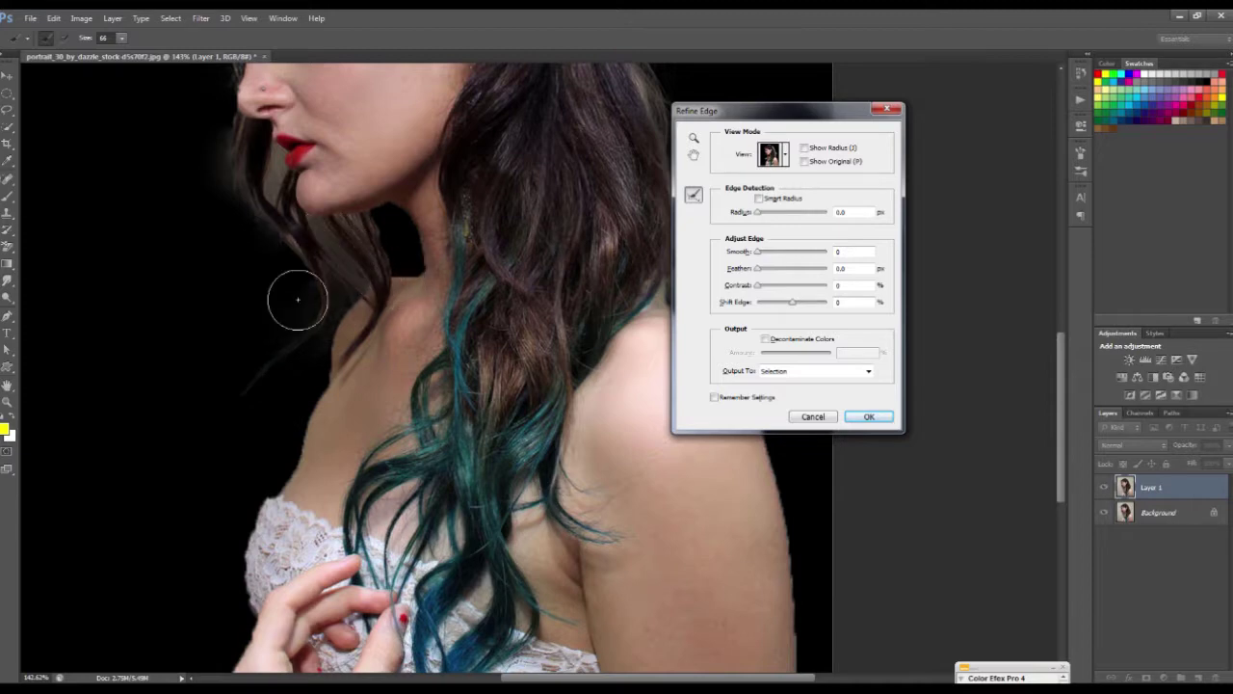
mouse_move(391, 232)
mouse_down()
mouse_move(406, 253)
mouse_move(393, 228)
mouse_move(453, 261)
mouse_up()
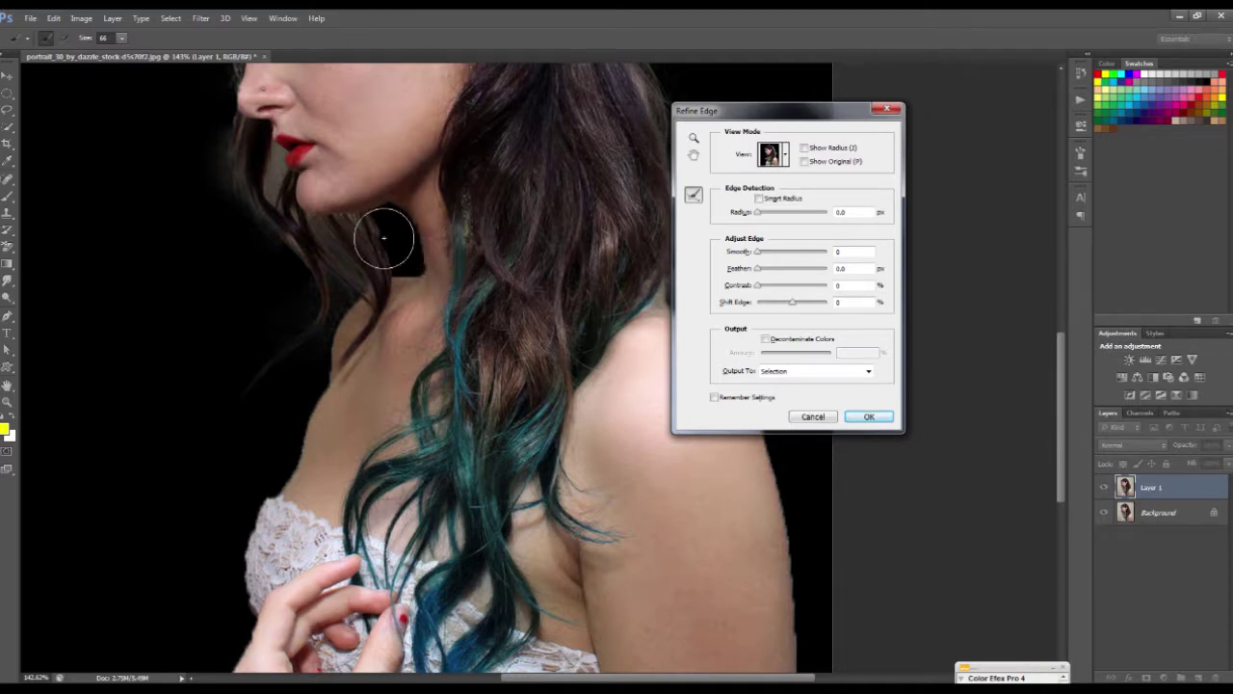
Refine down the right shoulder and erase the excess refinement there with Alt
scroll(338, 279, down, 2)
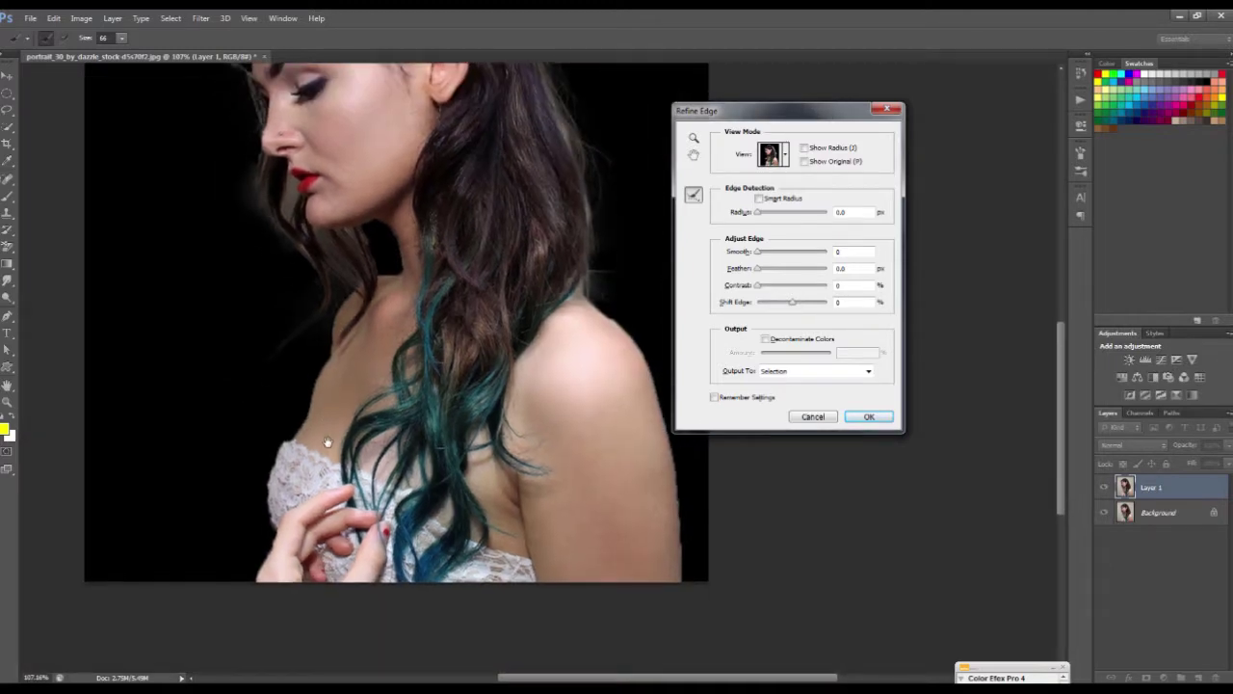
mouse_move(385, 405)
mouse_down()
mouse_move(395, 475)
mouse_move(261, 518)
mouse_up()
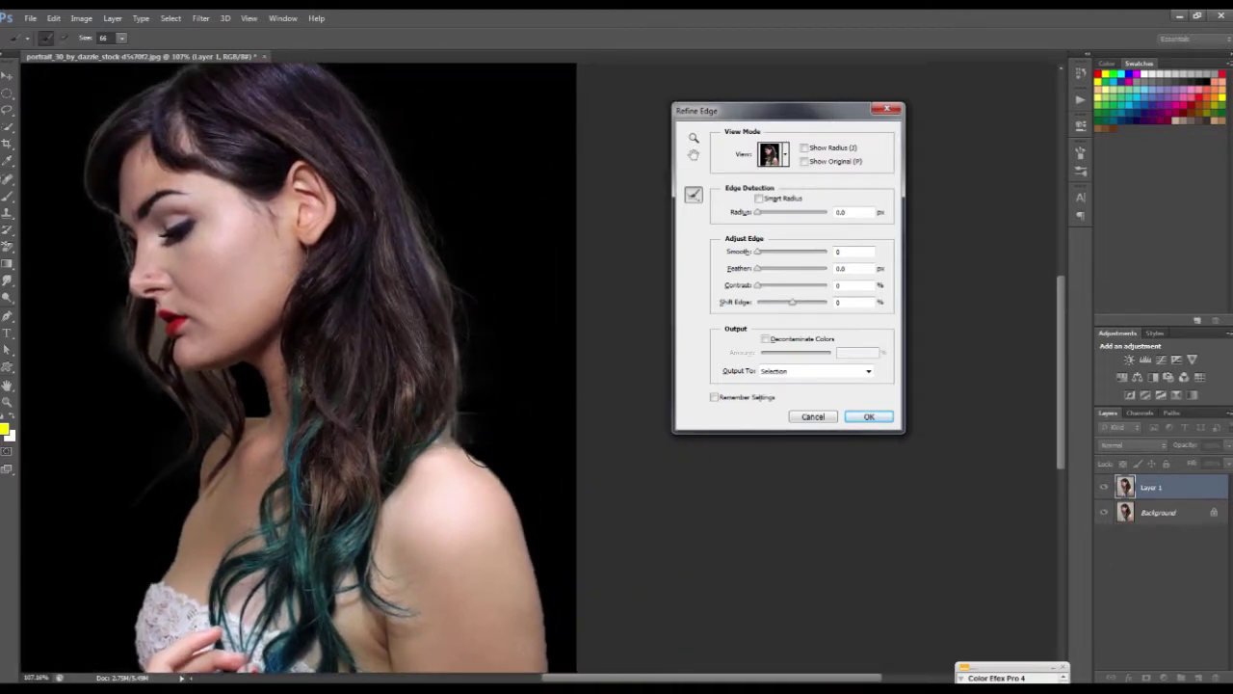
mouse_move(411, 219)
mouse_down()
mouse_move(544, 308)
mouse_move(553, 264)
mouse_up()
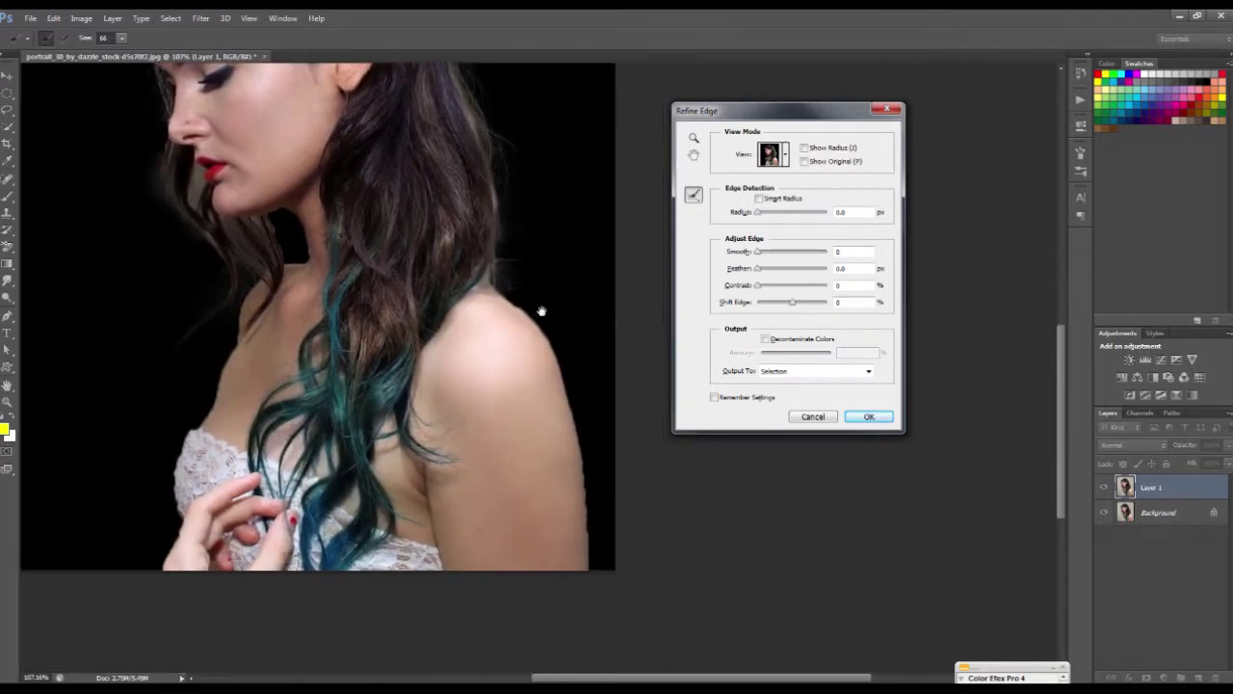
drag(595, 318, 521, 317)
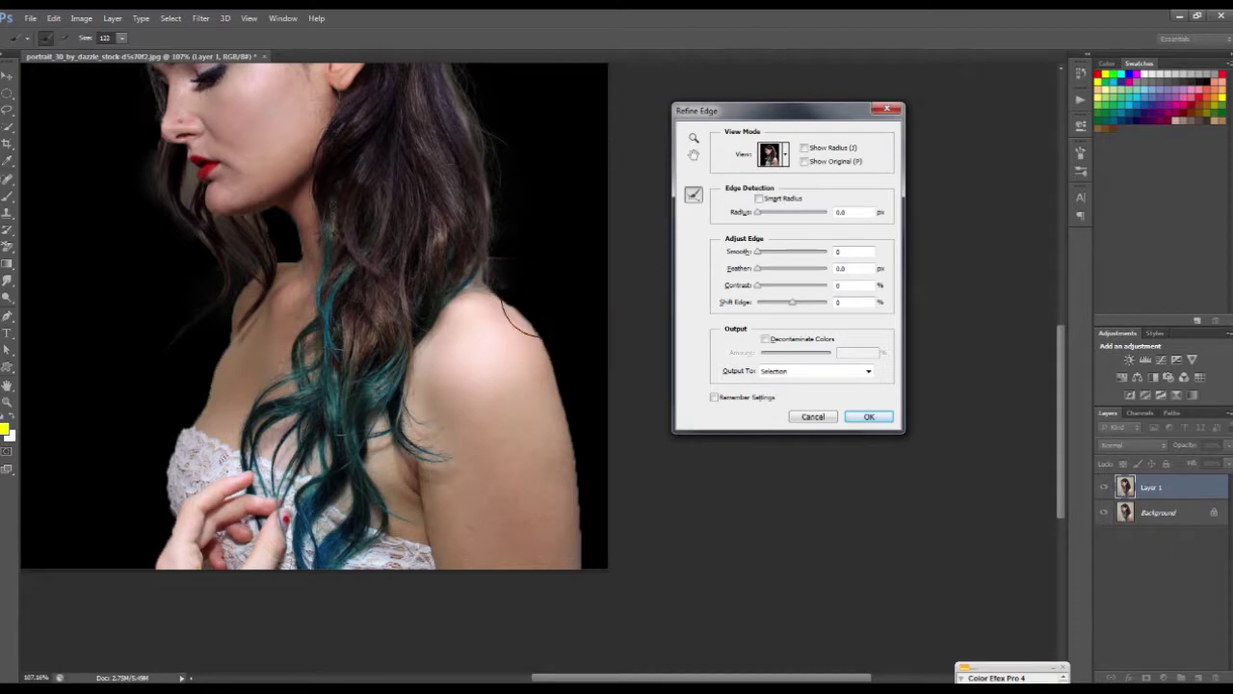
mouse_move(531, 274)
mouse_down()
mouse_move(530, 330)
mouse_move(578, 467)
mouse_move(578, 559)
mouse_up()
key(alt)
click(524, 261)
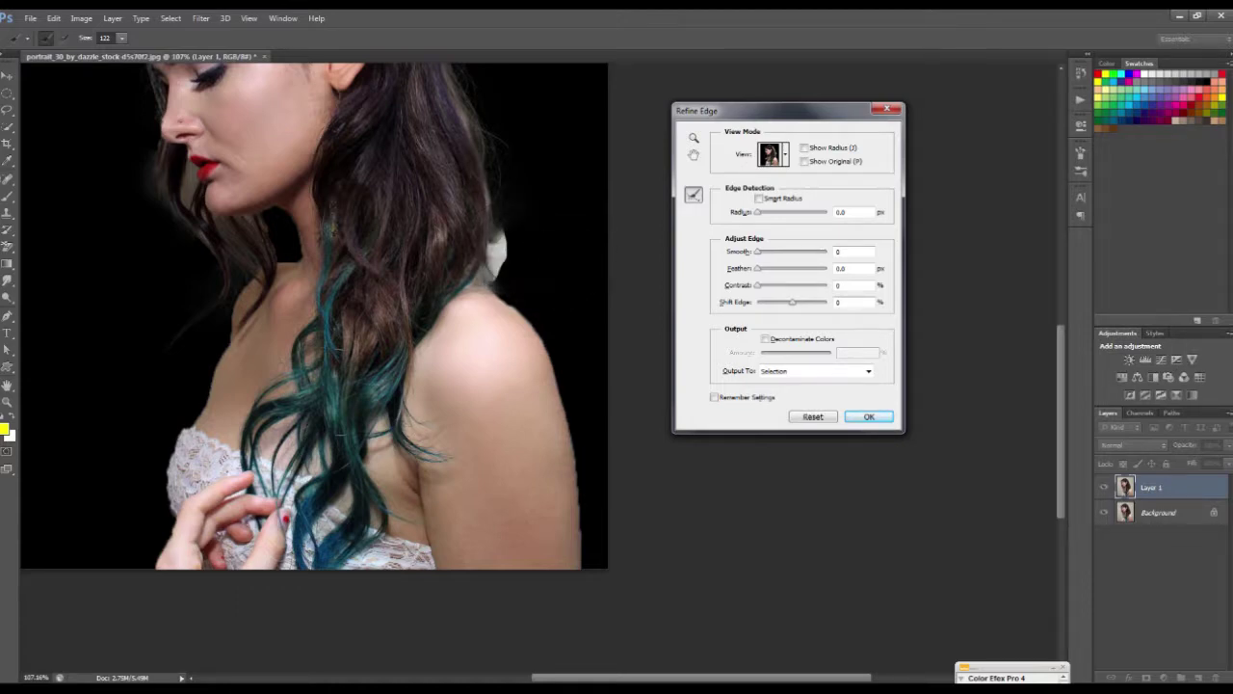
mouse_move(525, 251)
mouse_down()
mouse_move(499, 250)
mouse_move(509, 250)
mouse_move(496, 279)
mouse_up()
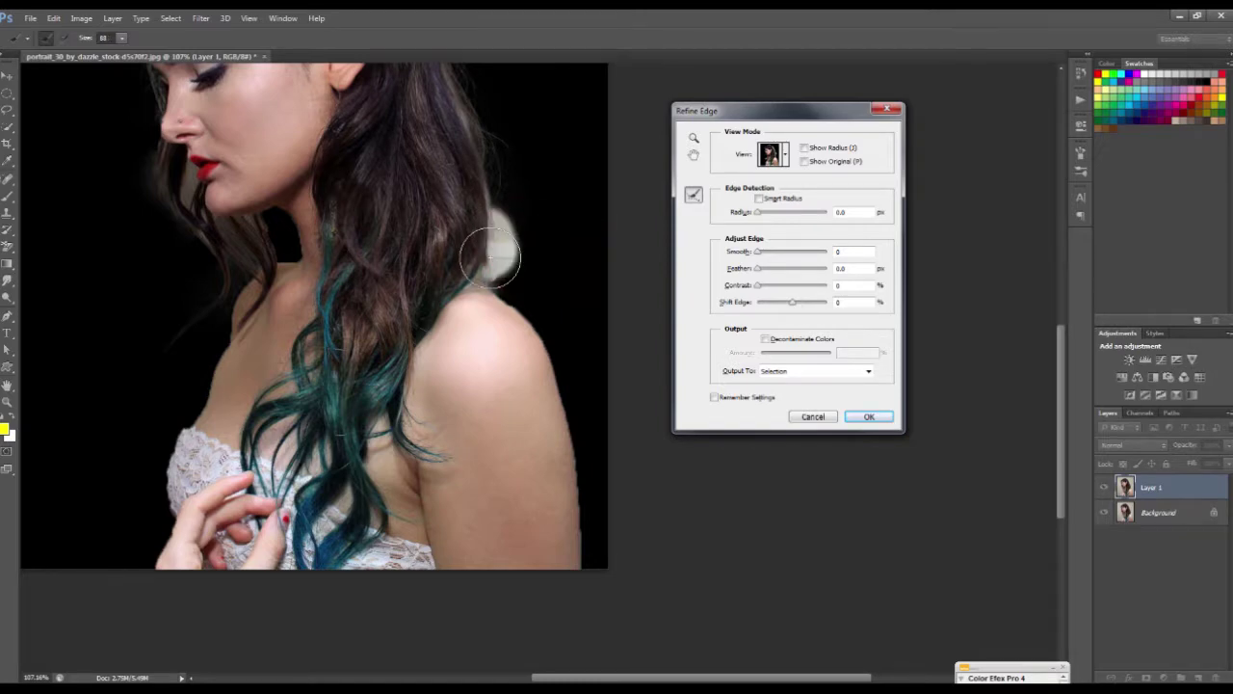
scroll(577, 358, down, 1)
scroll(577, 358, down, 2)
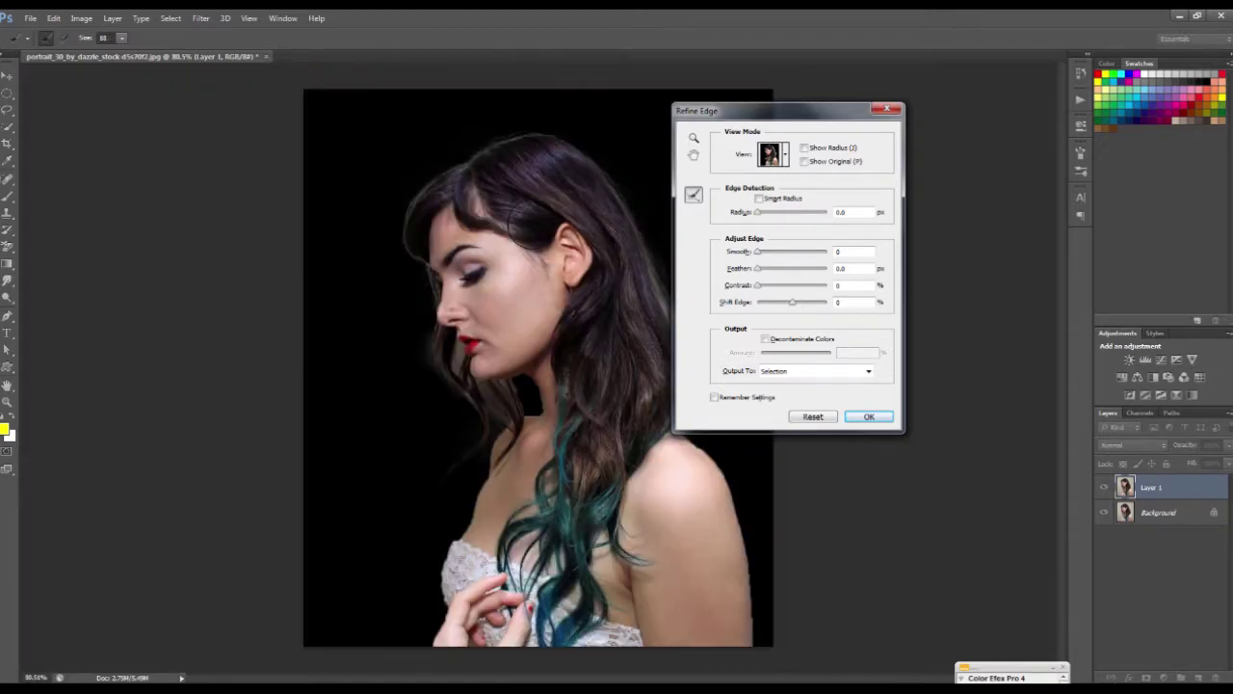
scroll(577, 358, down, 1)
scroll(577, 358, up, 1)
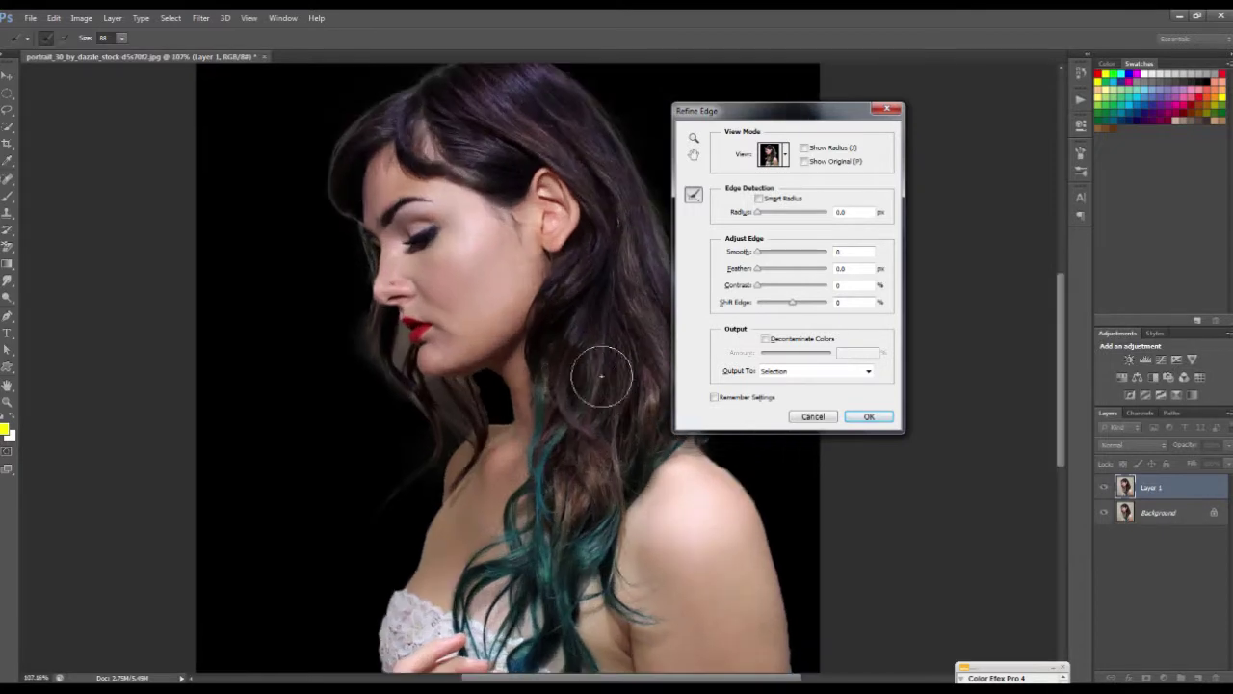
scroll(605, 372, up, 1)
scroll(539, 289, up, 2)
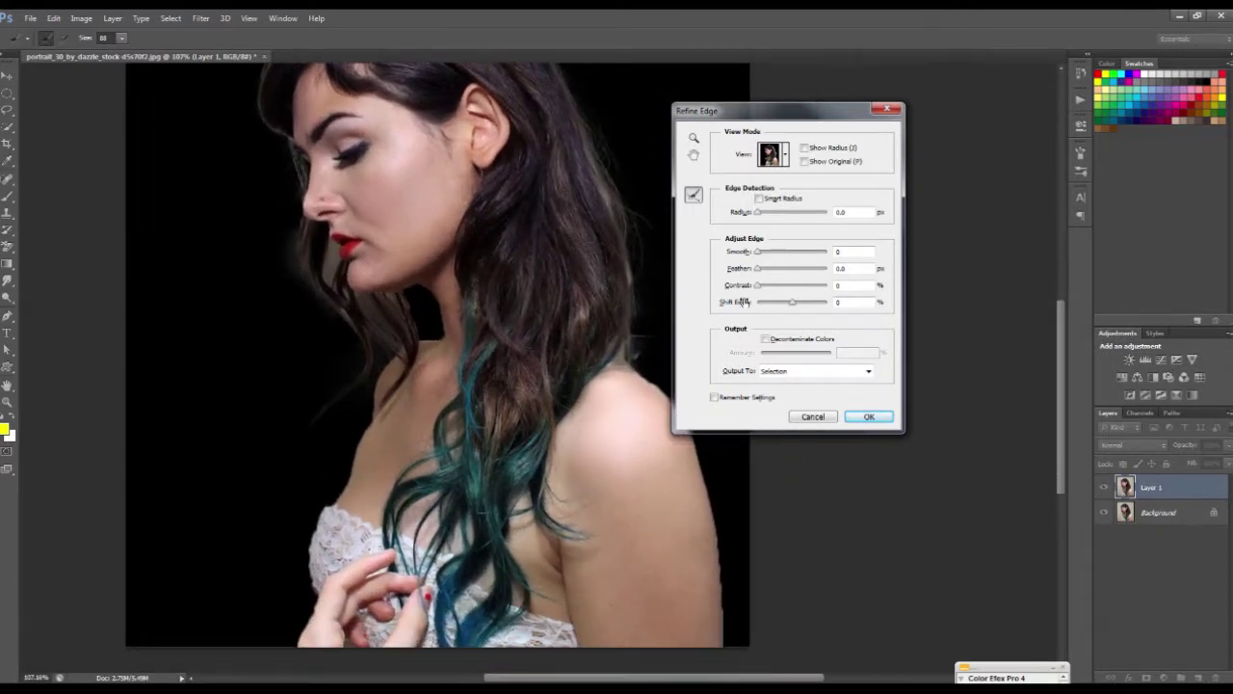
Set Shift Edge to -8%, Feather to 0.3 px and Smooth to 2, checking the figure's edges
drag(788, 304, 762, 305)
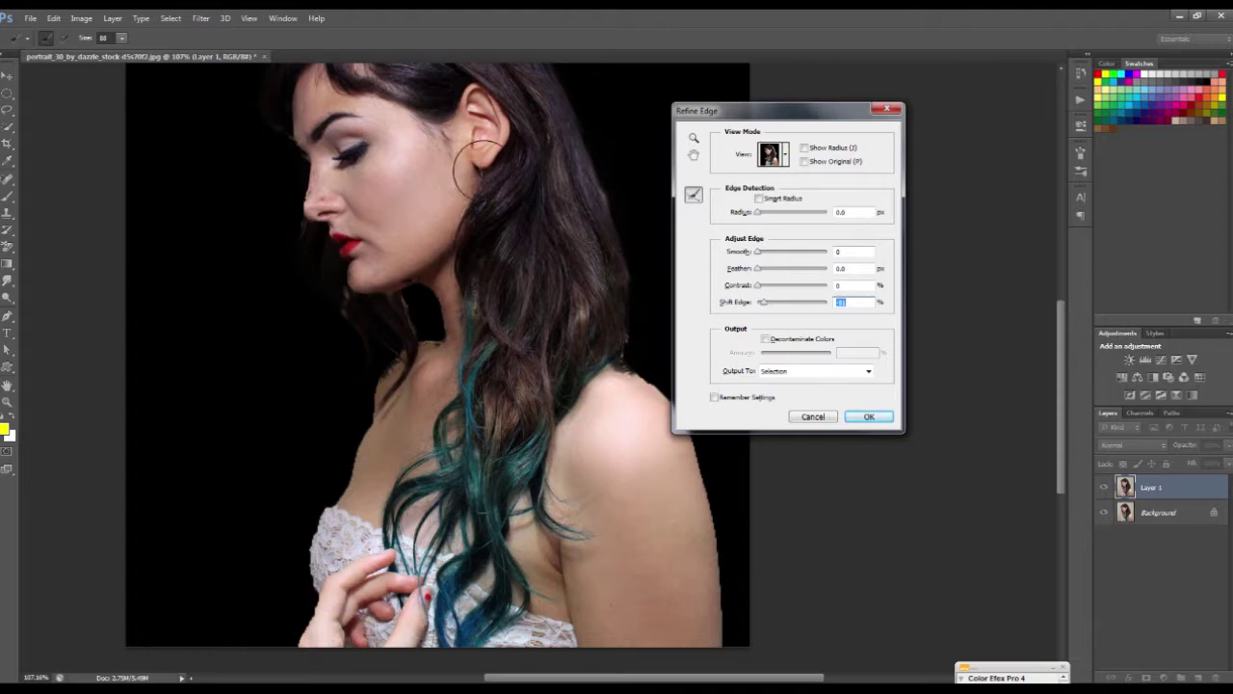
drag(478, 169, 430, 304)
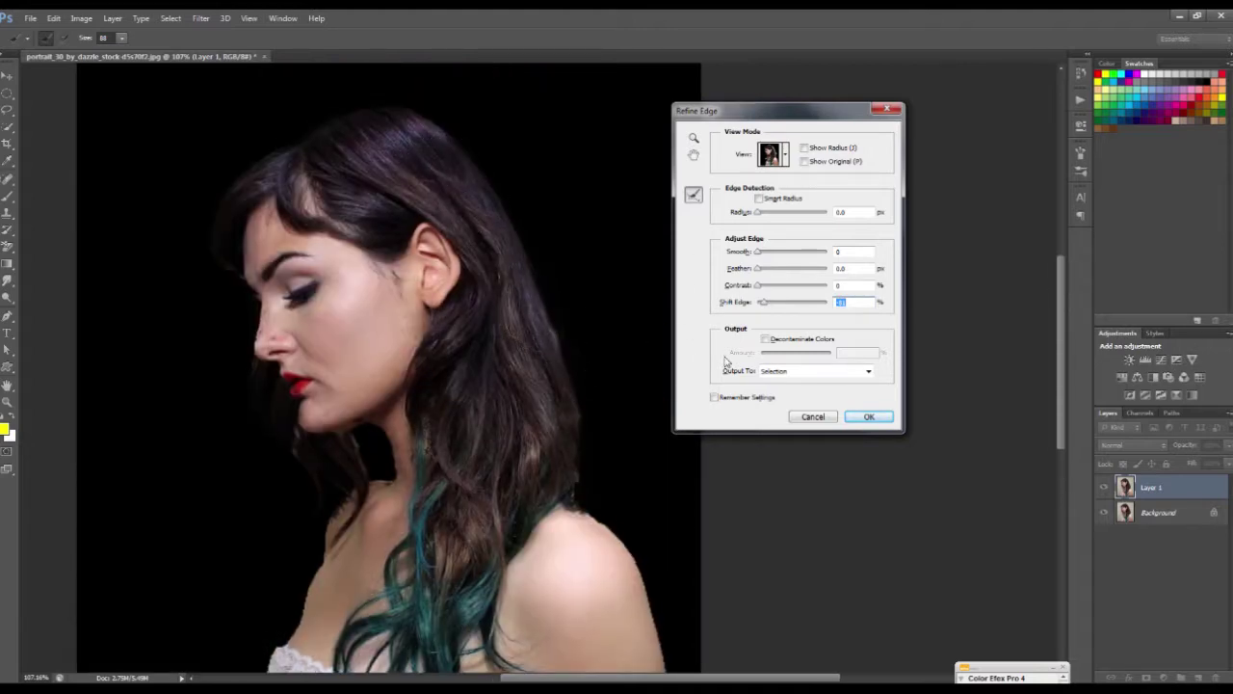
drag(769, 304, 818, 304)
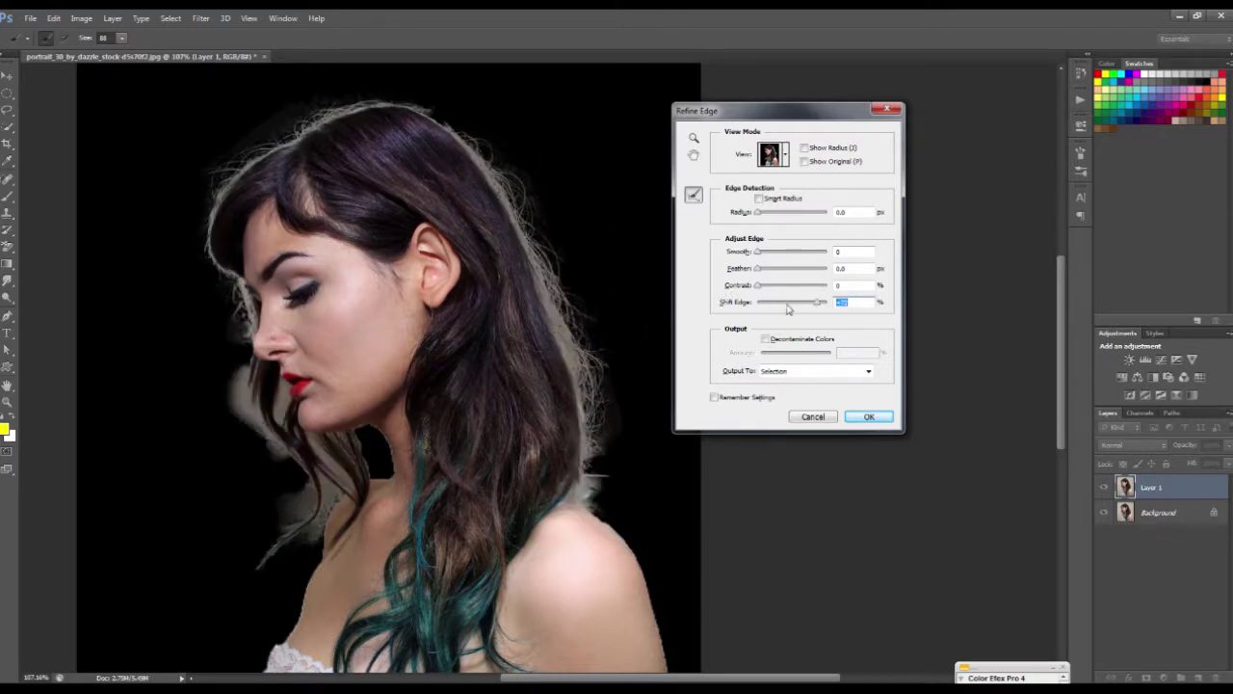
drag(806, 306, 789, 309)
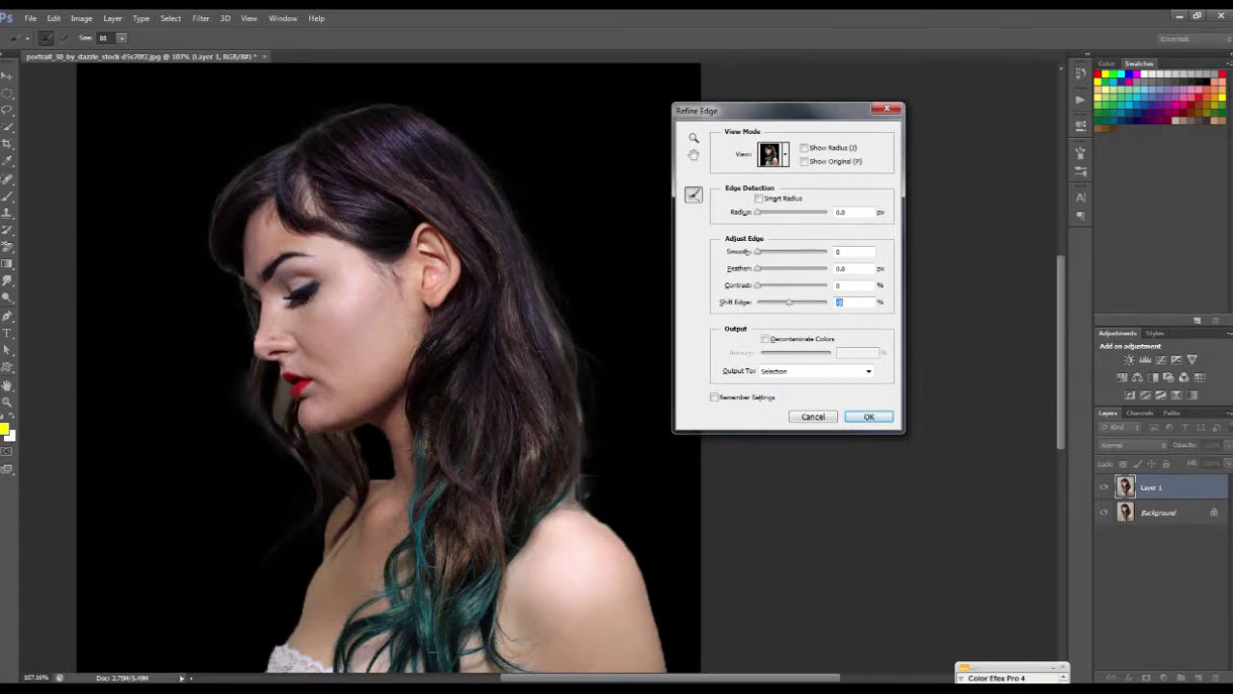
drag(575, 456, 571, 372)
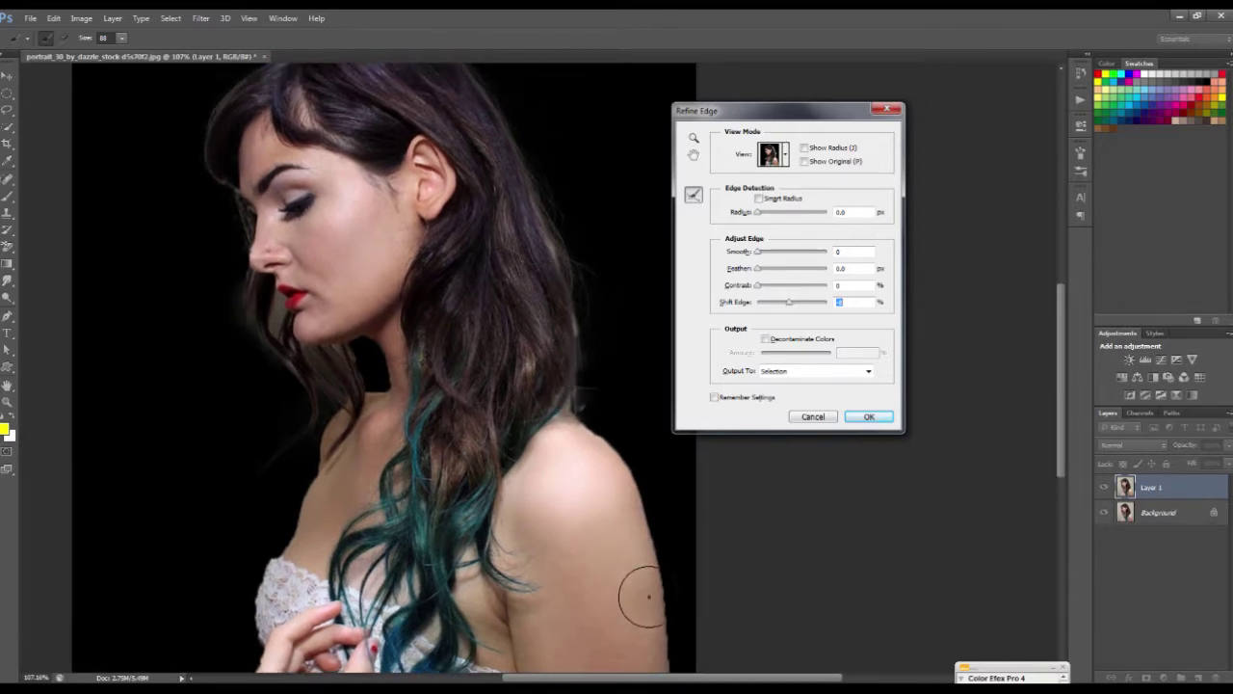
drag(648, 596, 627, 490)
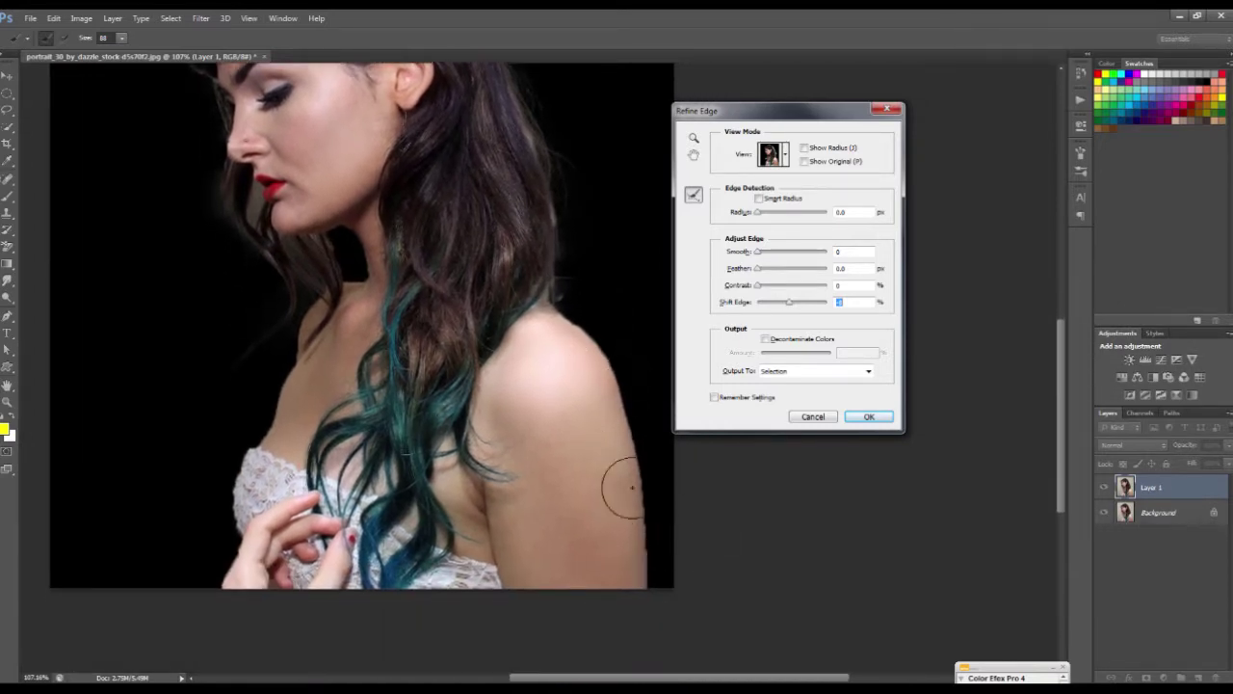
drag(556, 294, 543, 353)
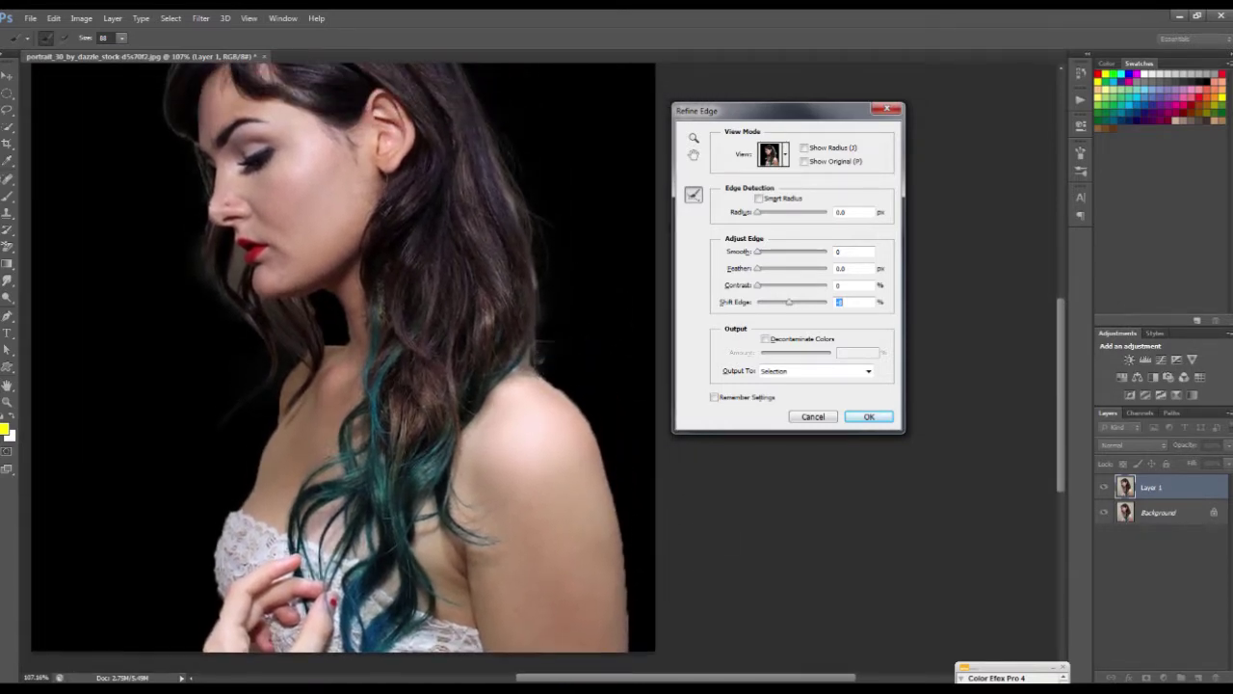
drag(584, 247, 611, 294)
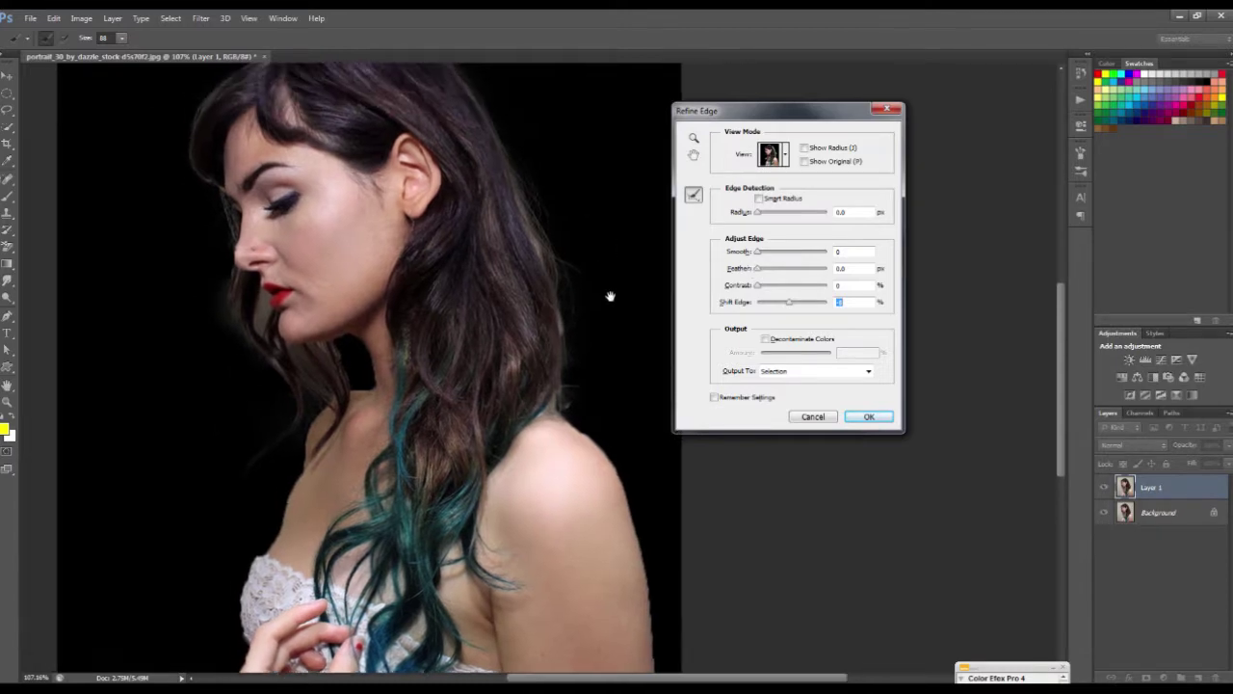
mouse_move(760, 270)
mouse_down()
mouse_move(787, 270)
mouse_move(760, 270)
mouse_up()
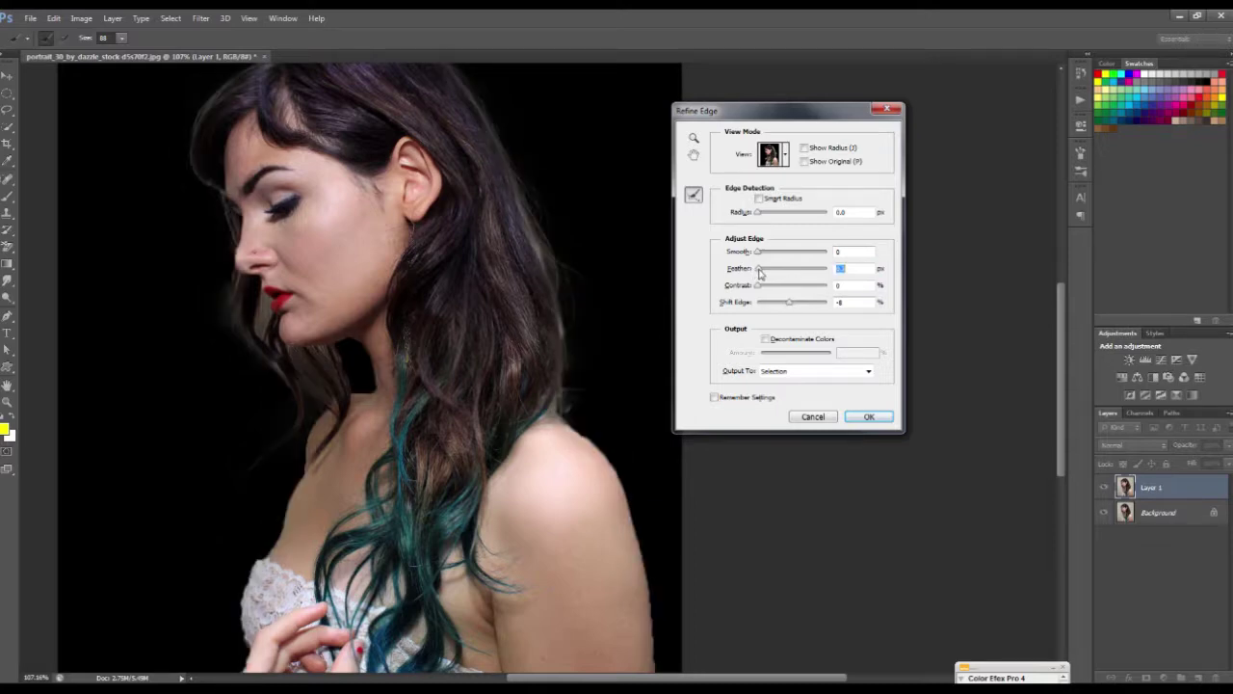
mouse_move(758, 252)
mouse_down()
mouse_move(790, 253)
mouse_move(766, 255)
mouse_up()
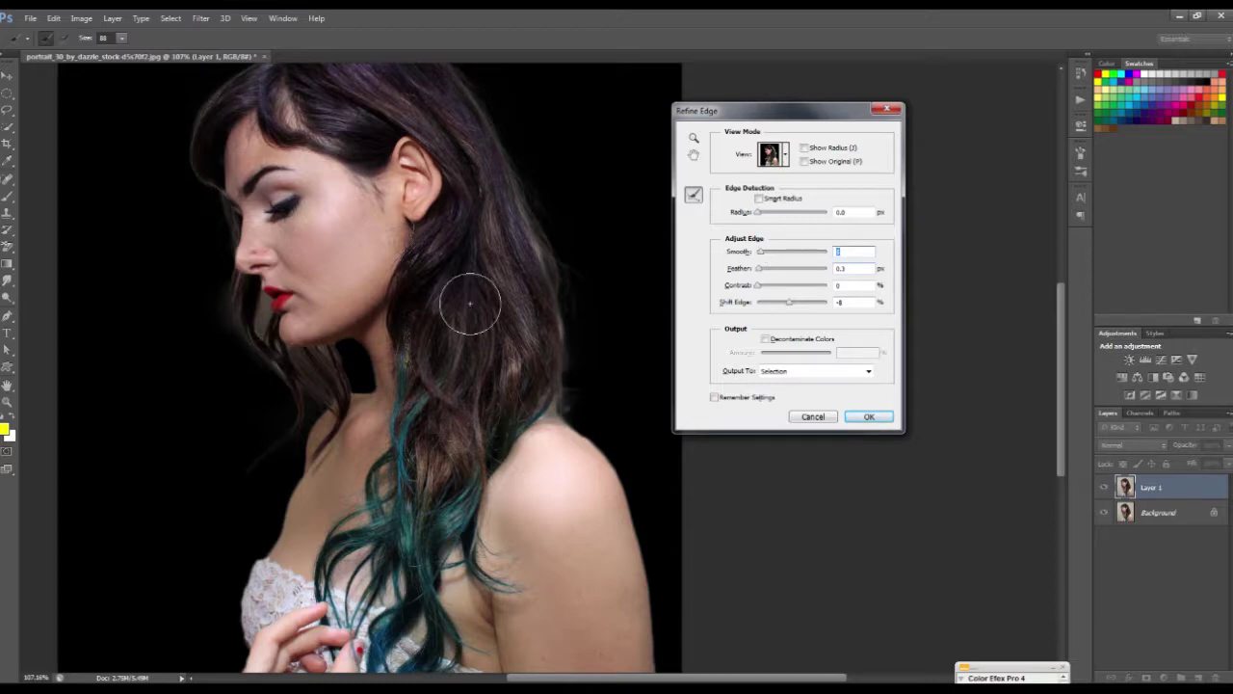
drag(584, 199, 600, 242)
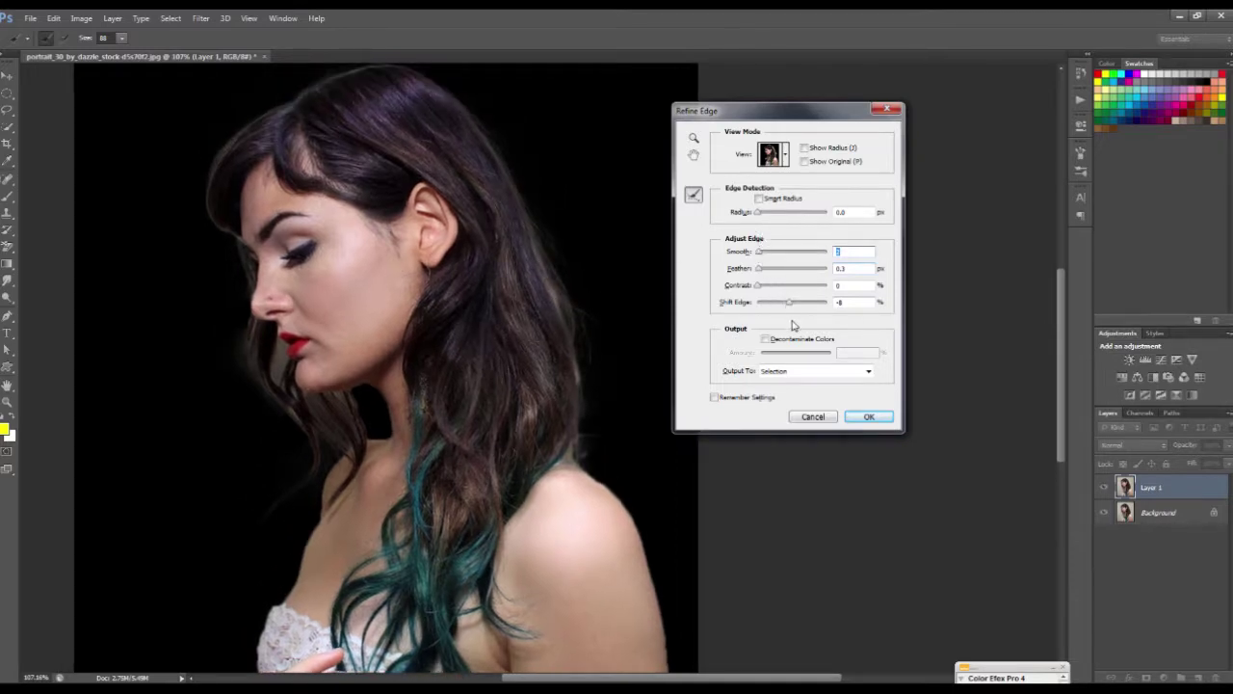
Output the refinement to a New Layer with Layer Mask and apply it
click(799, 376)
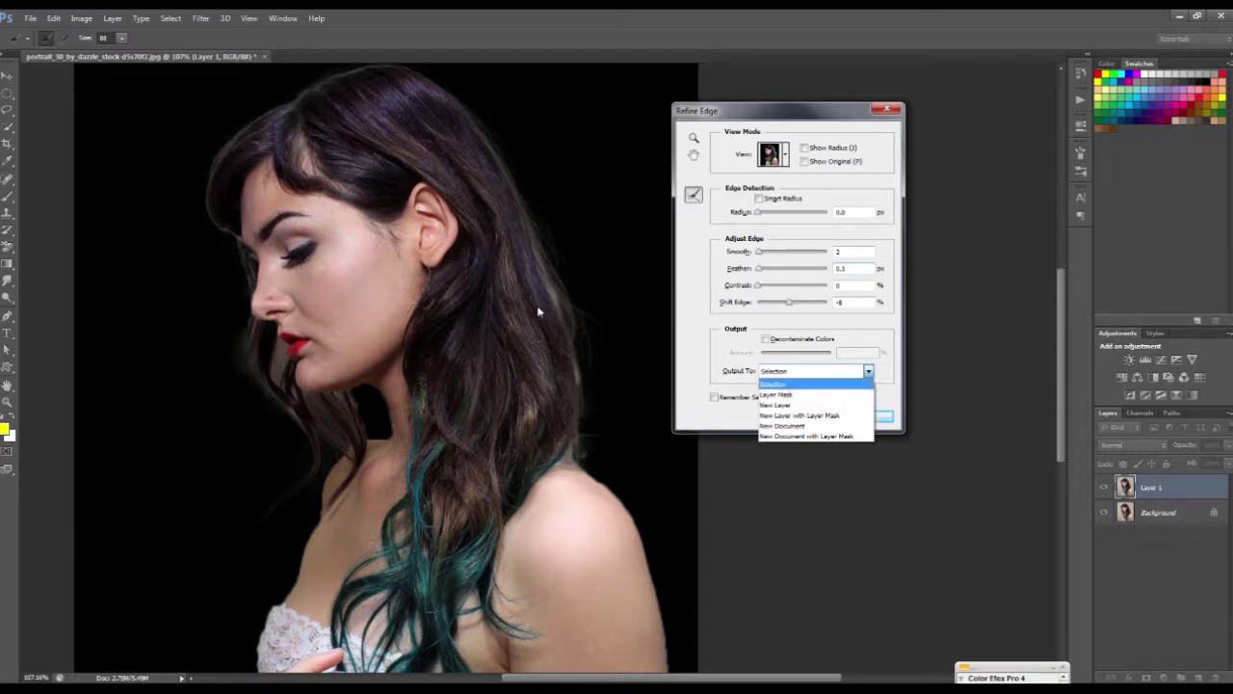
click(808, 417)
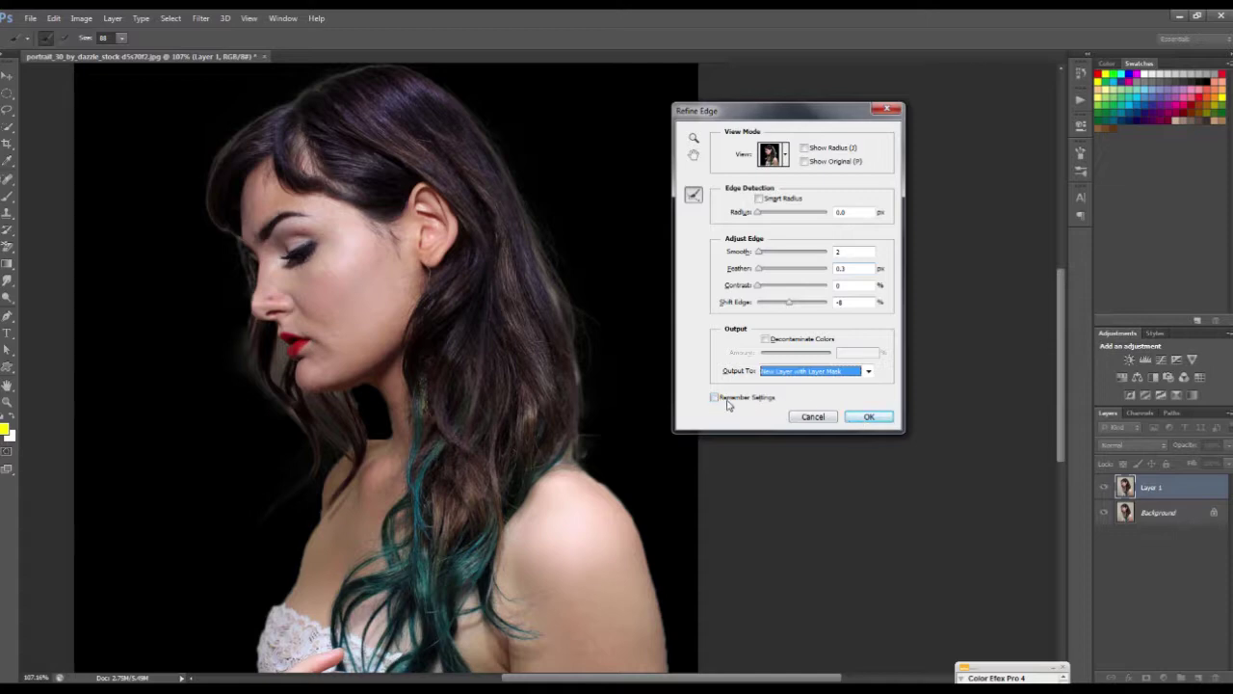
click(718, 400)
click(720, 402)
click(865, 417)
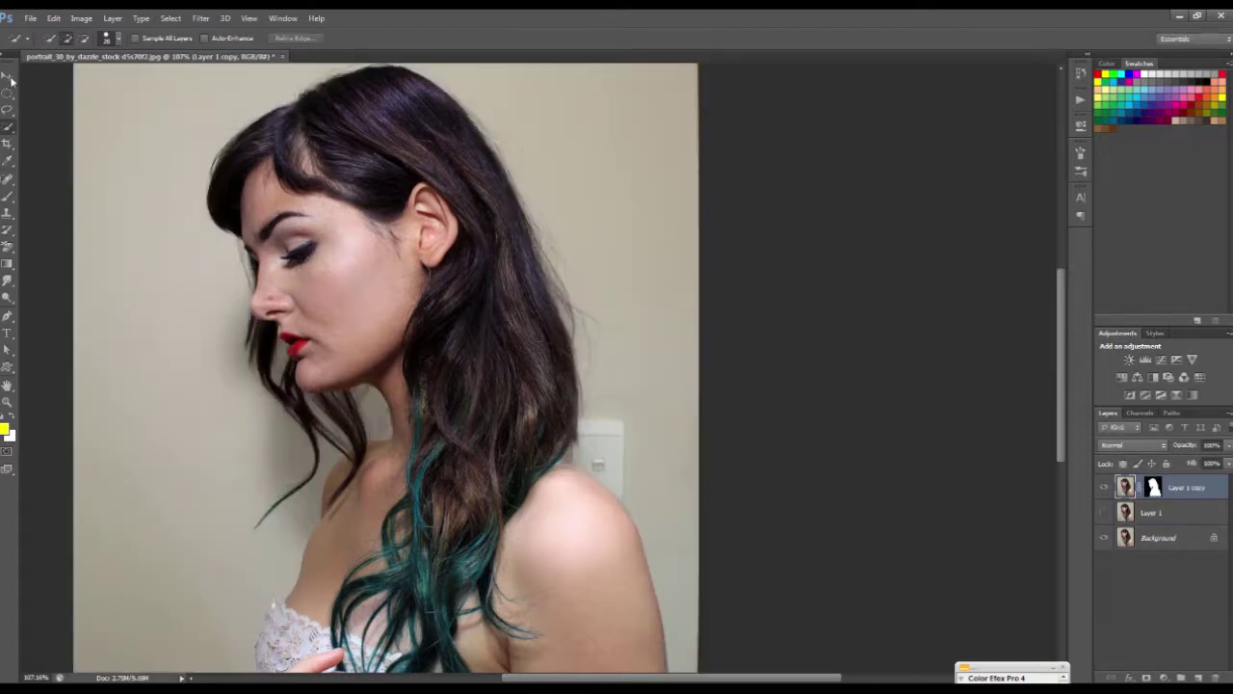
Hide the original Background layer and fit the masked cut-out in the window
click(11, 77)
click(1152, 489)
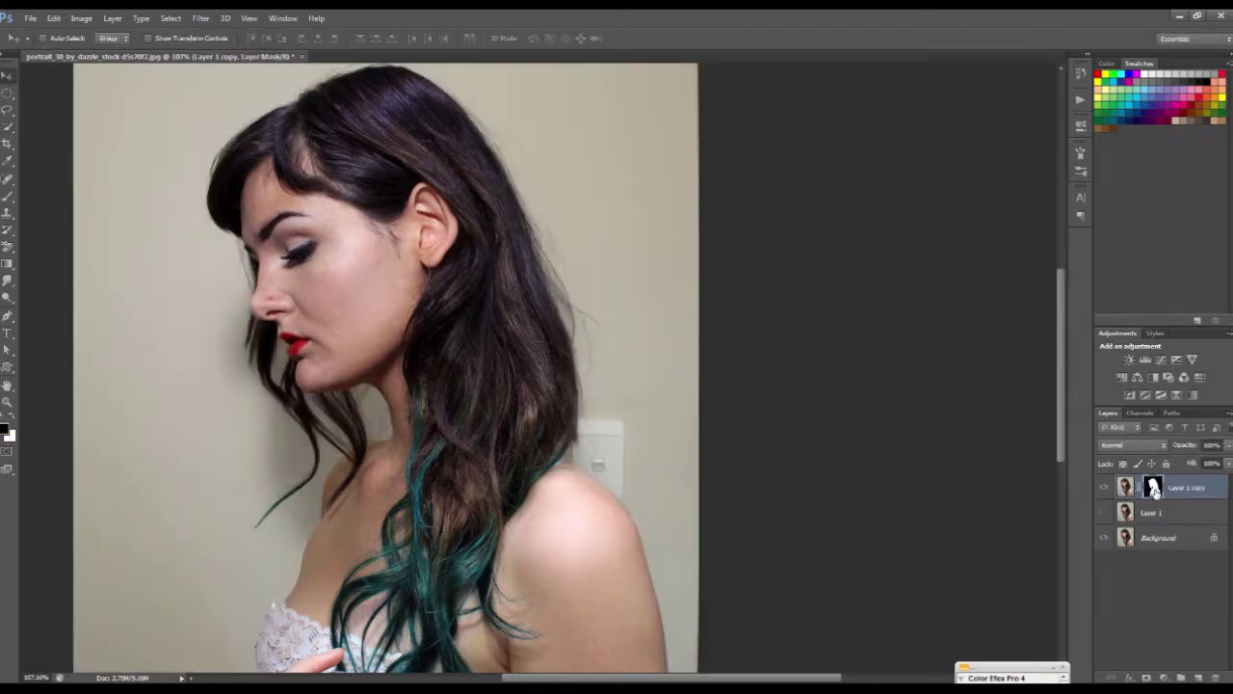
click(1126, 488)
click(1154, 489)
click(1105, 538)
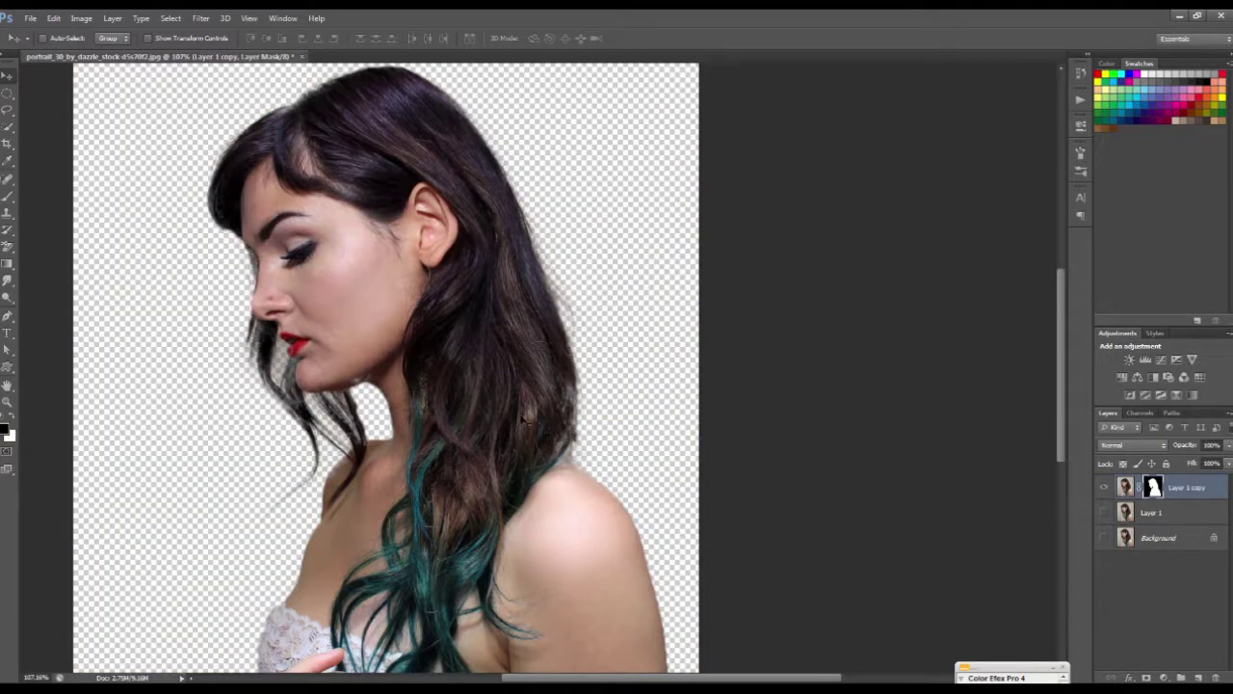
click(1125, 488)
key(ctrl+0)
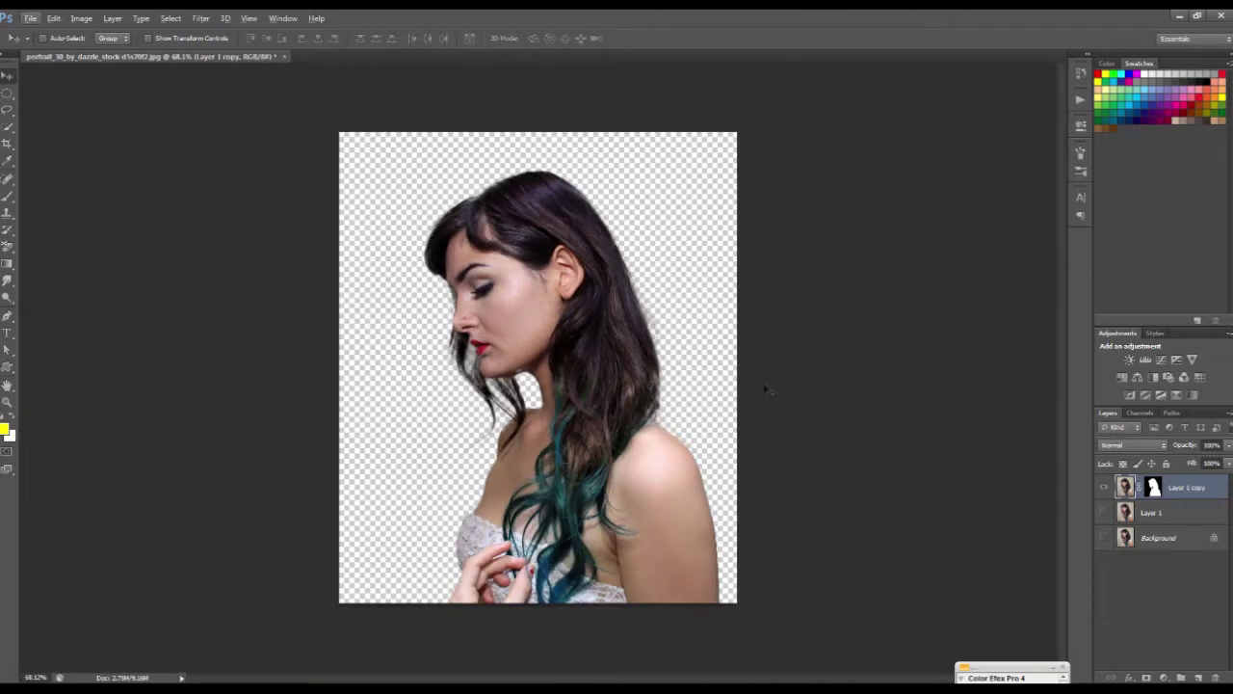
scroll(699, 453, up, 2)
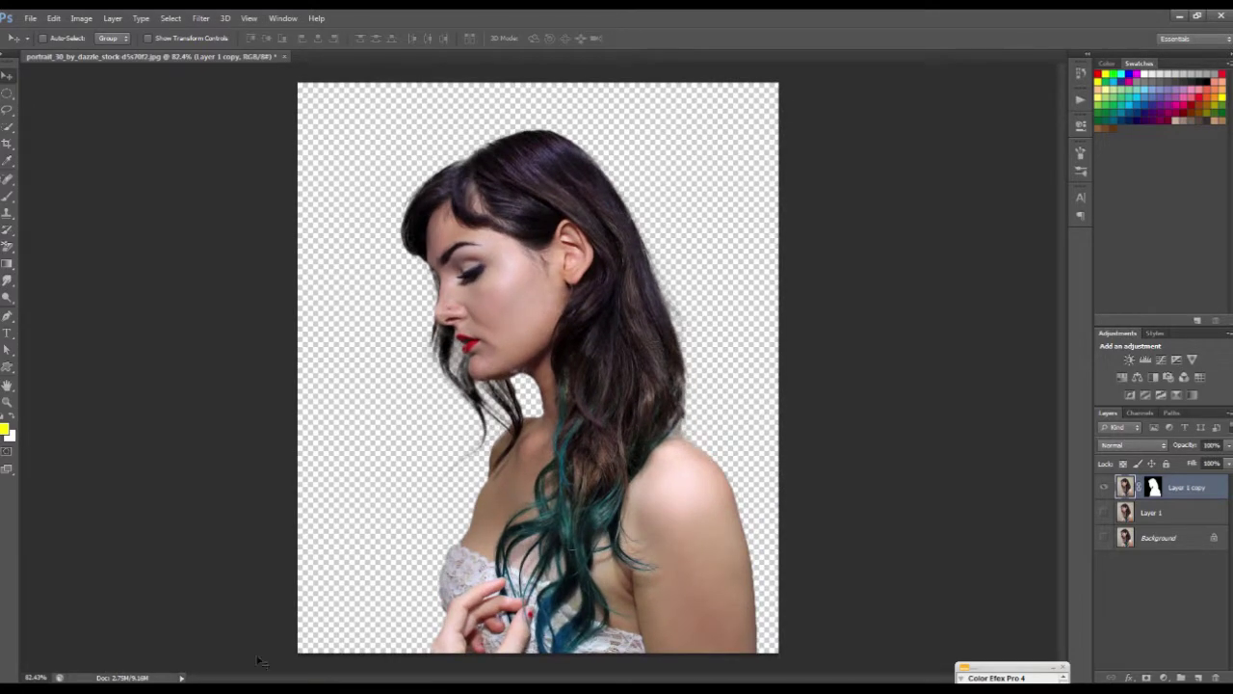
Place the misty tree-and-road photo from the Layer Basic - Double exposure folder, enlarged to cover the canvas
click(30, 17)
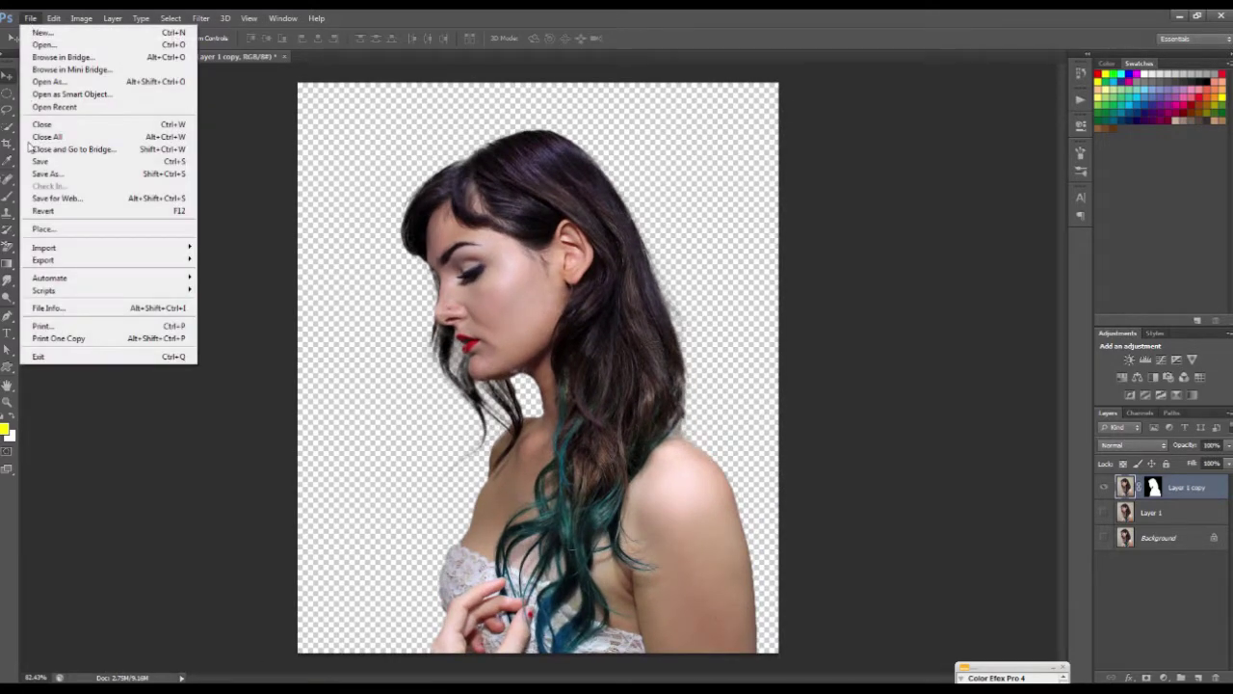
click(53, 228)
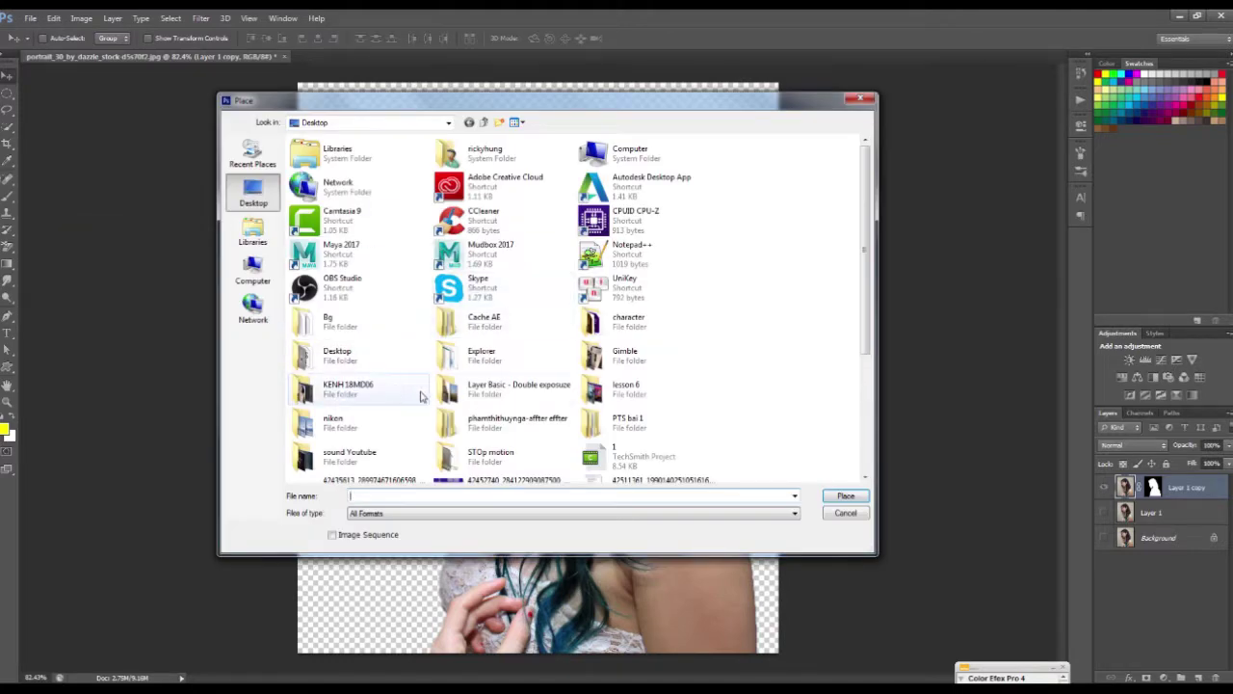
double_click(504, 390)
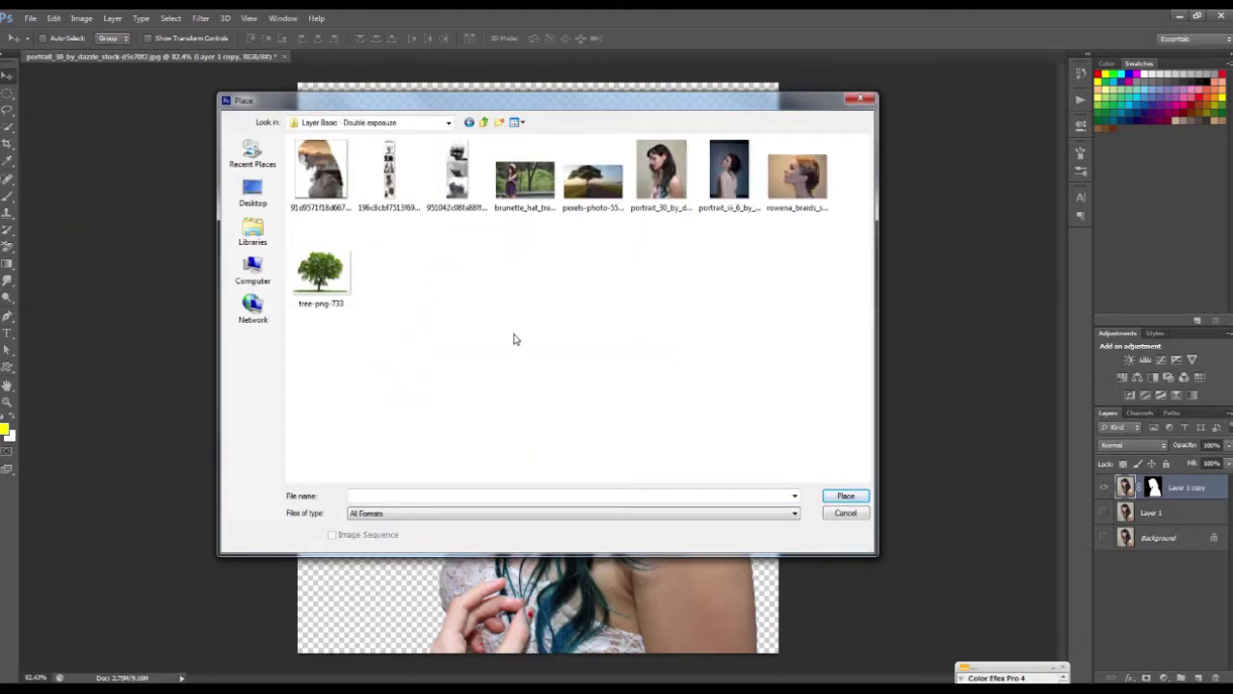
click(589, 183)
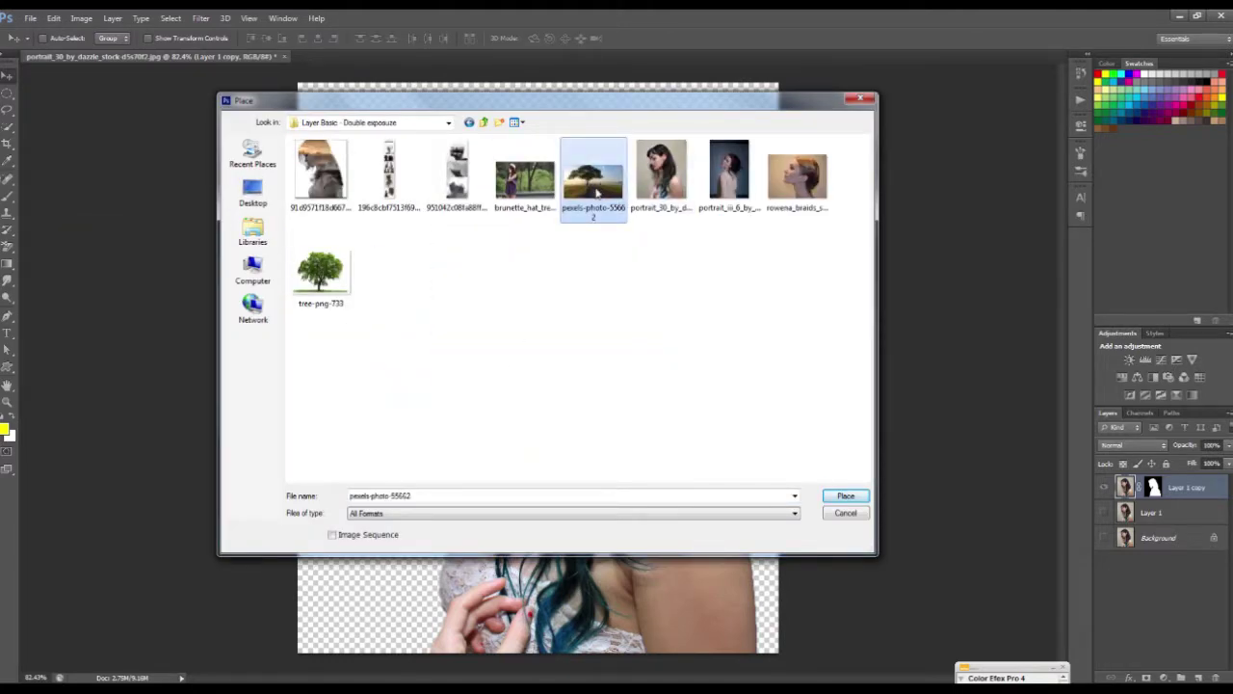
double_click(597, 192)
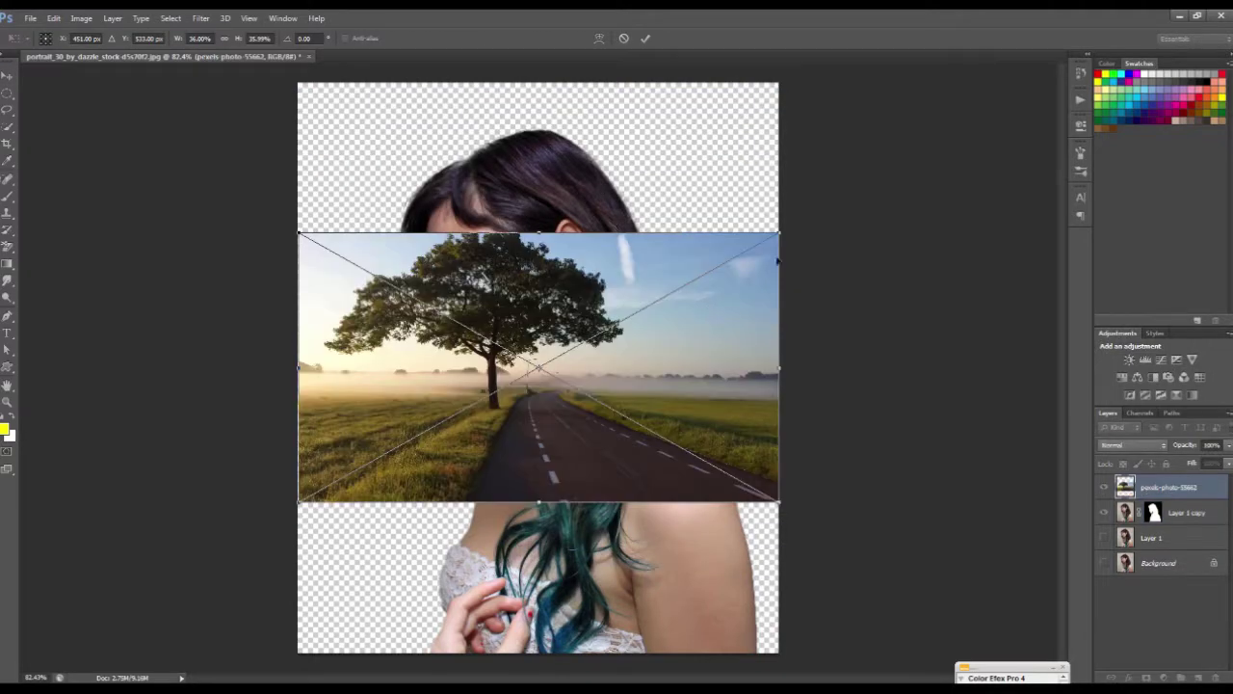
scroll(719, 356, down, 3)
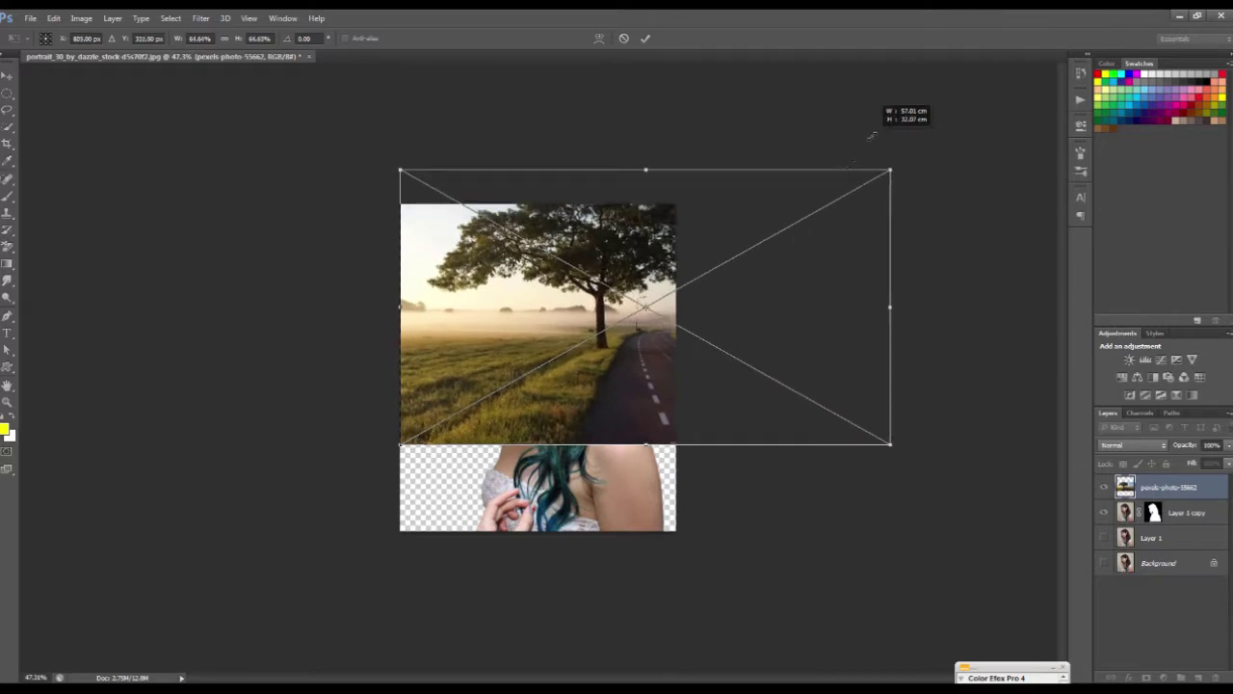
drag(676, 289, 889, 169)
drag(889, 444, 1053, 534)
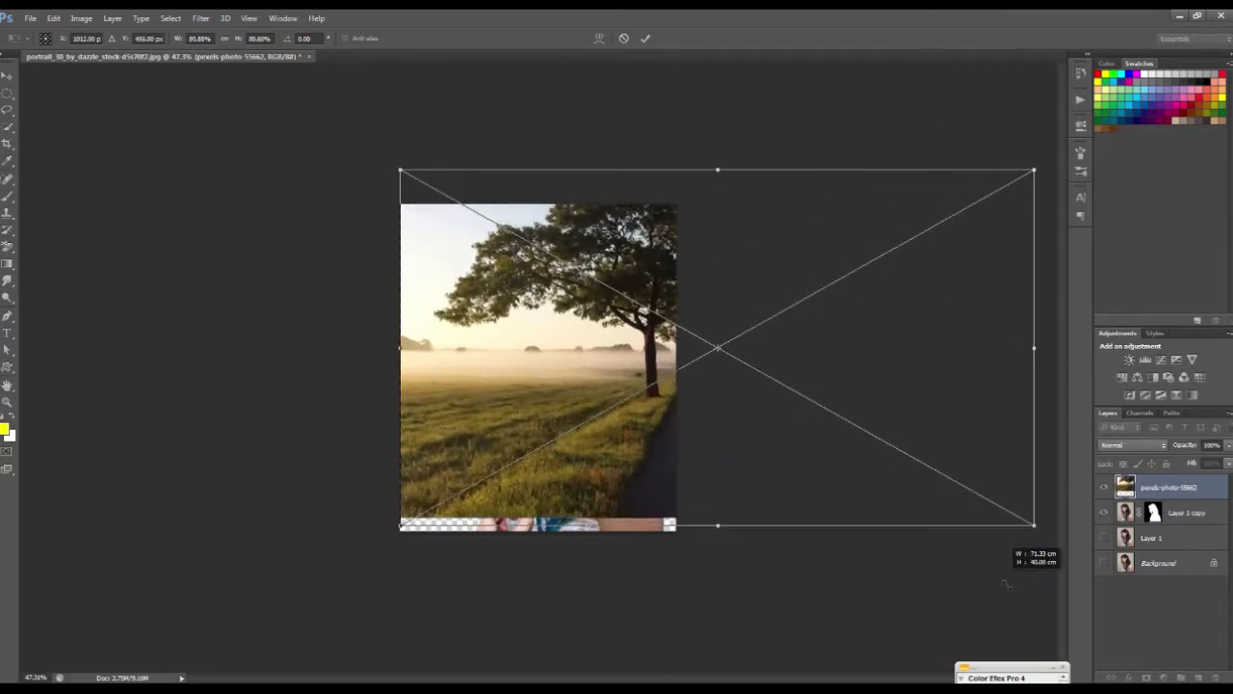
key(Return)
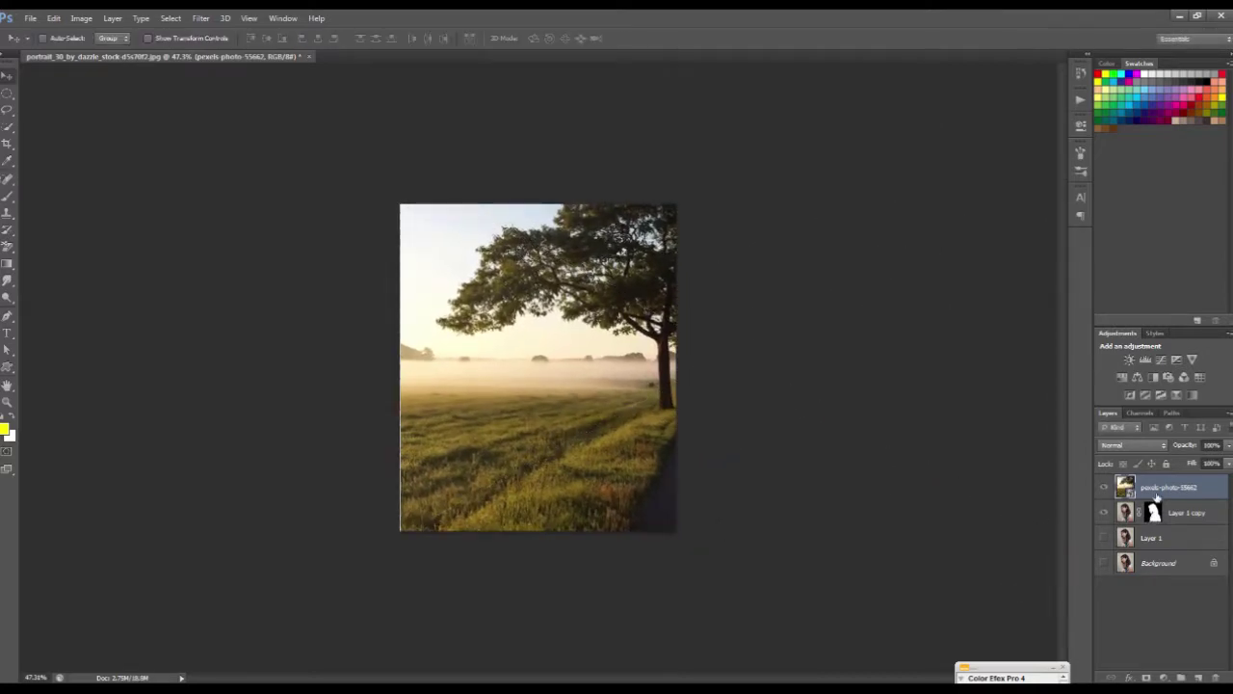
Move the road photo layer below Layer 1 copy and crop the canvas wider and up to the top
drag(1157, 491, 1165, 521)
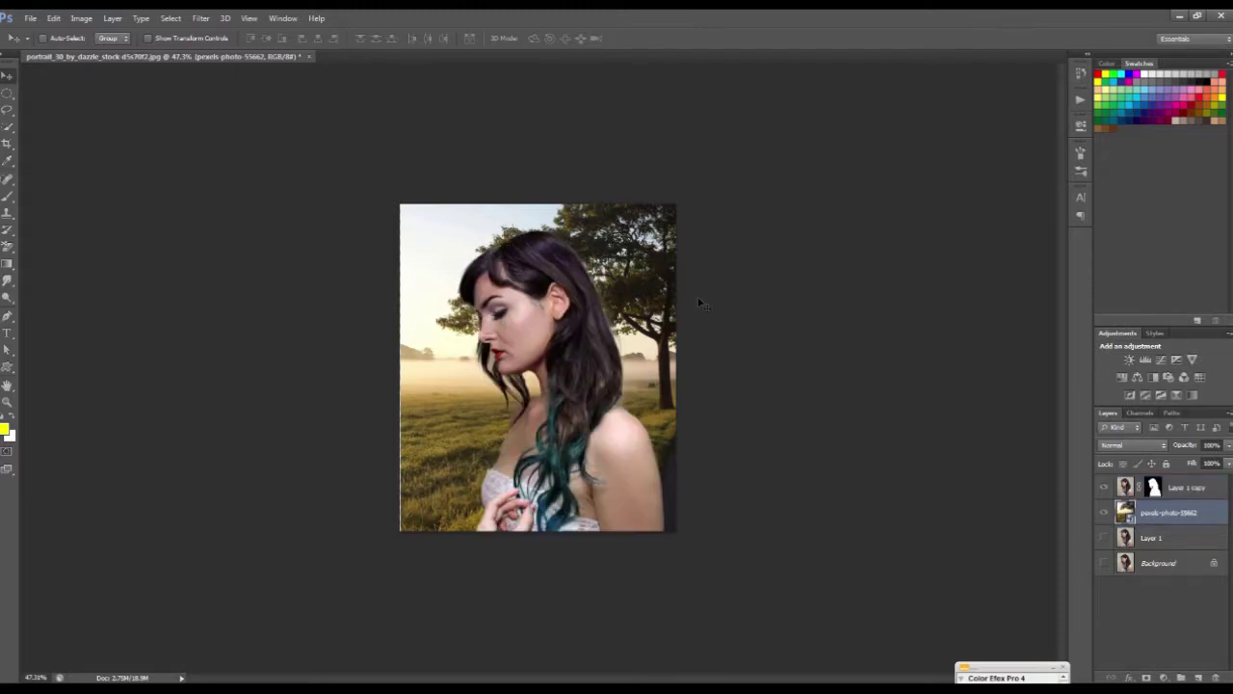
click(7, 143)
drag(677, 367, 790, 367)
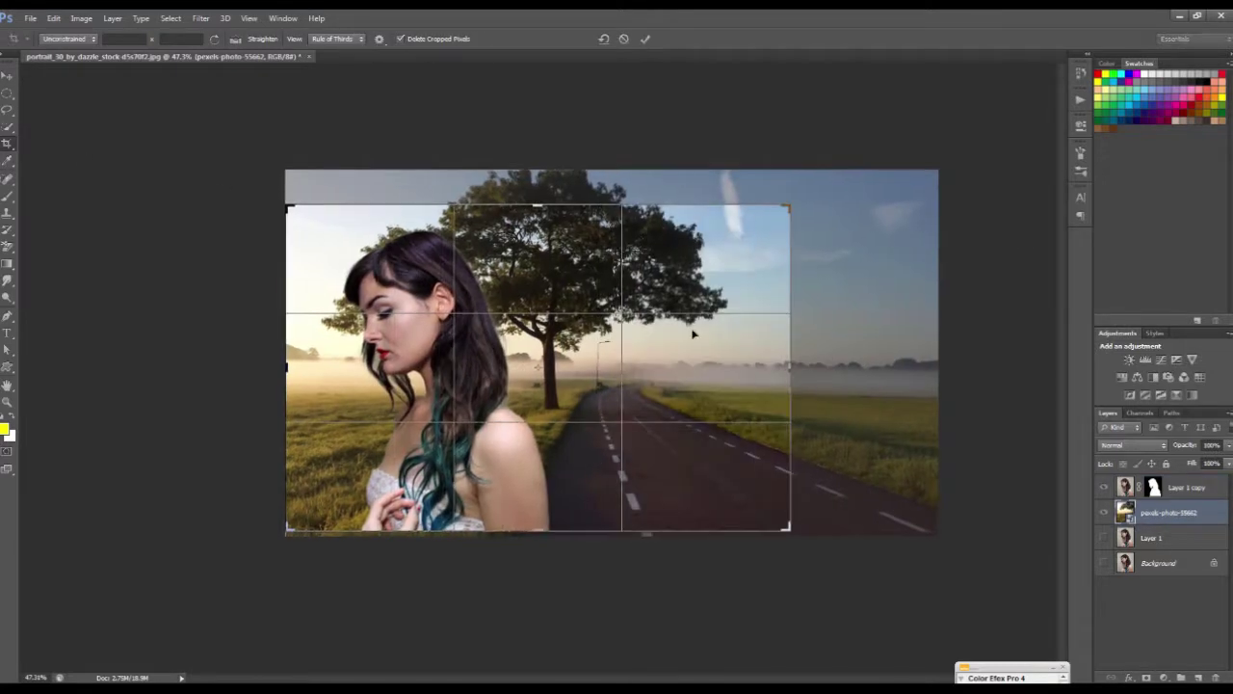
drag(539, 204, 539, 170)
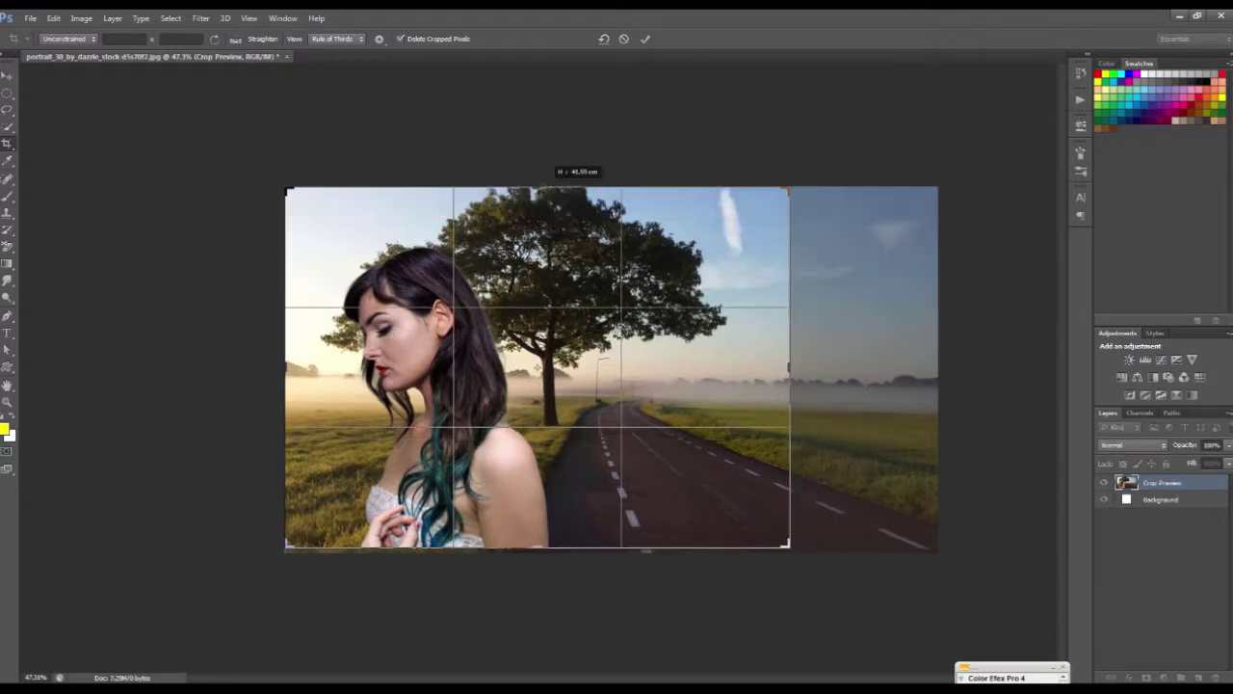
click(9, 73)
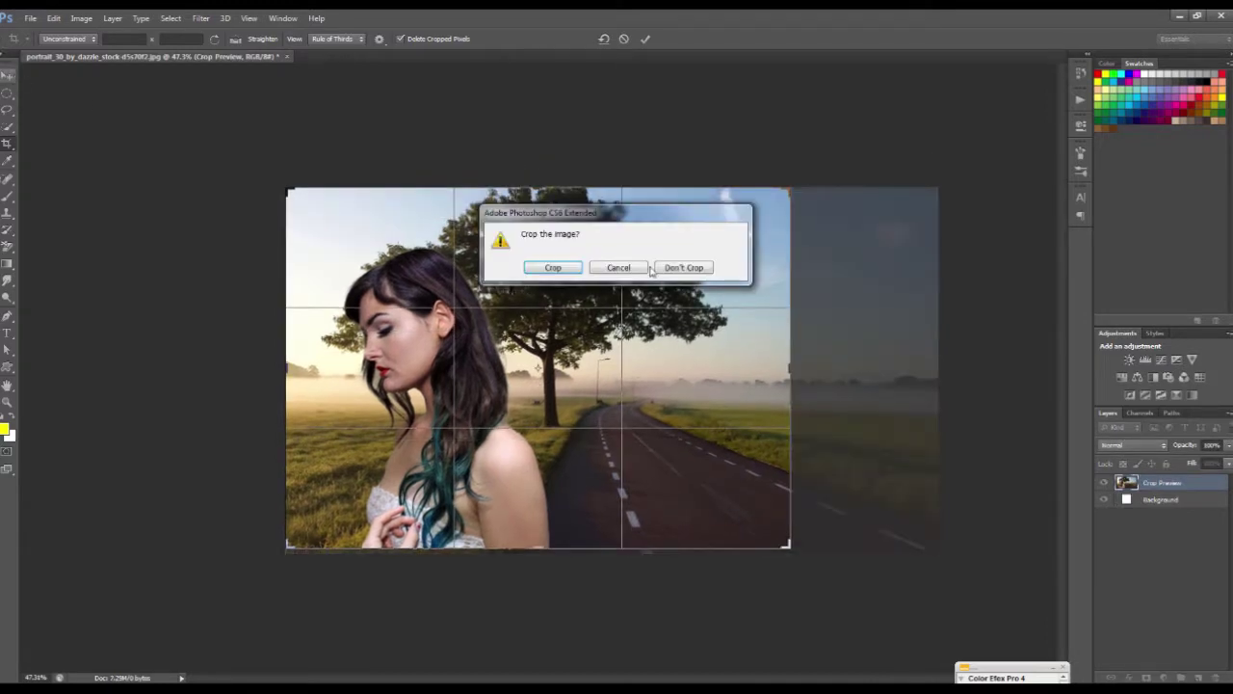
click(552, 267)
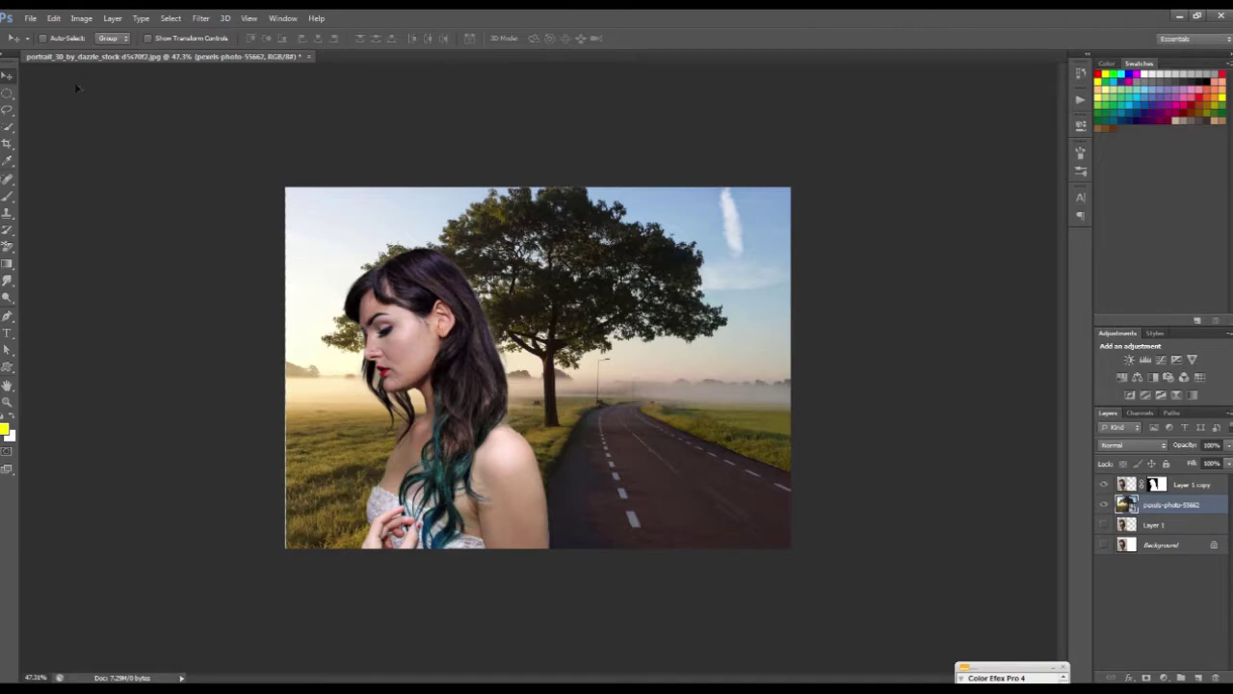
Open the pexels-photo-55662 road image as its own document, then return to the portrait
click(30, 17)
click(43, 42)
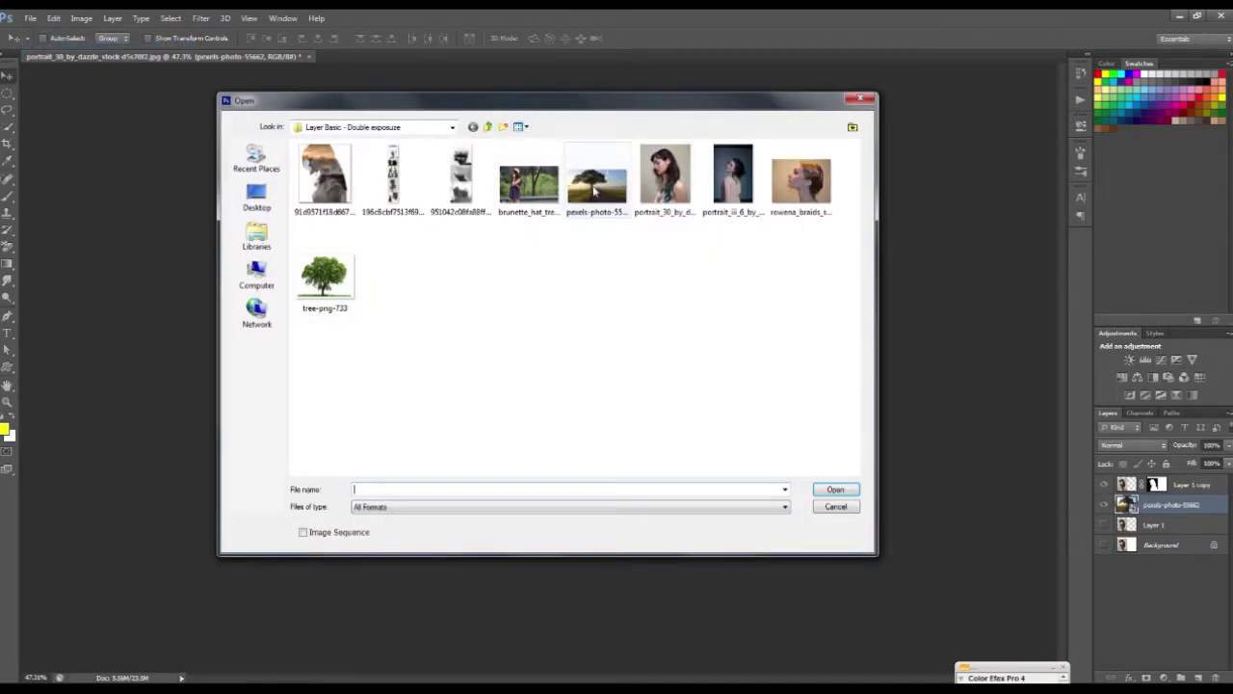
click(602, 200)
click(836, 491)
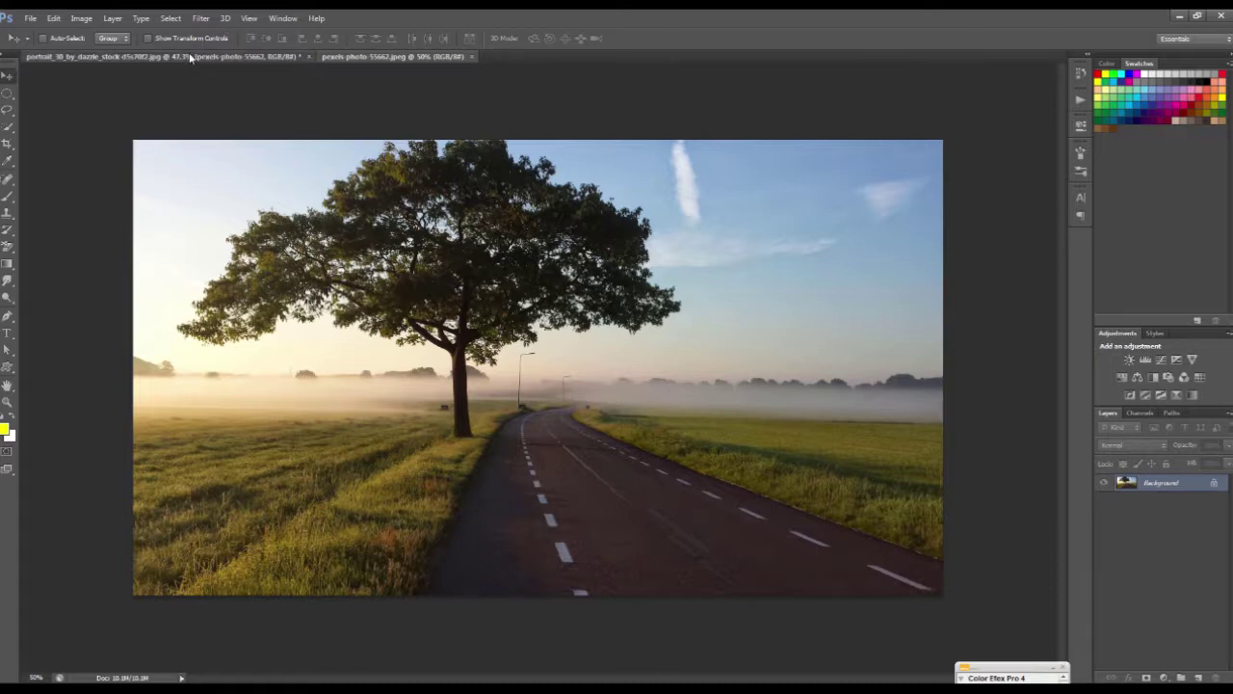
drag(198, 44, 961, 442)
Hide the road photo layer and drag Layer 1 copy into the pexels-photo-55662 document
click(1105, 505)
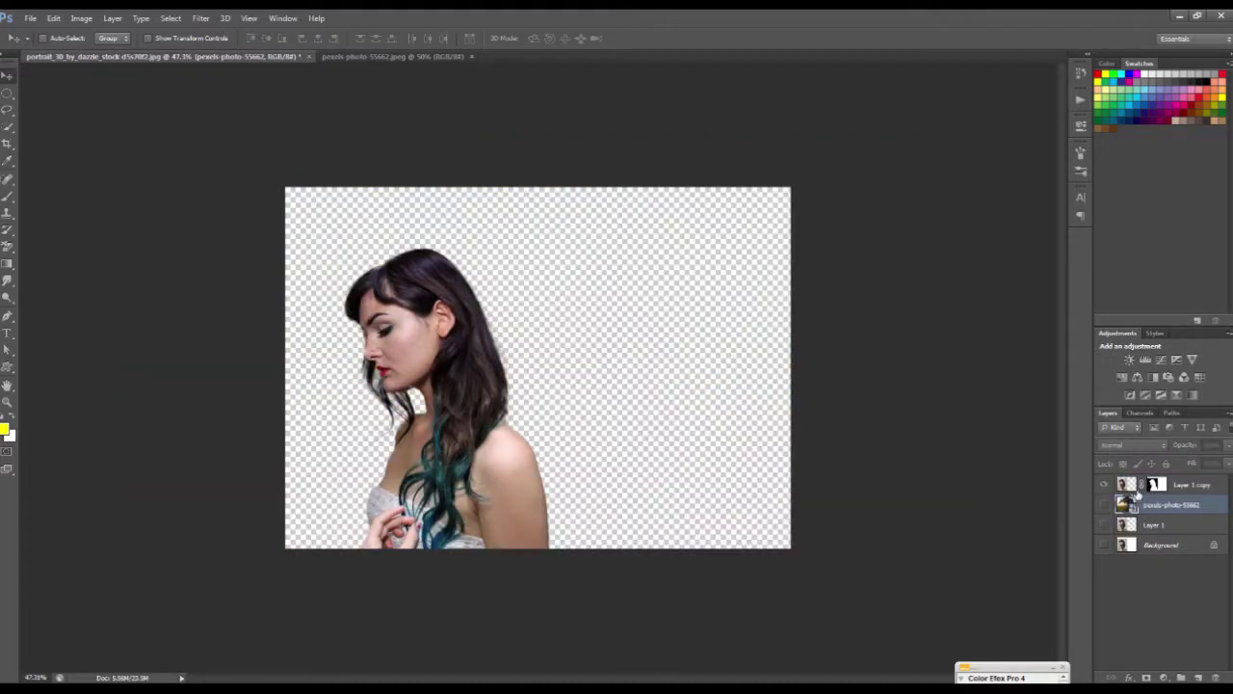
click(1138, 486)
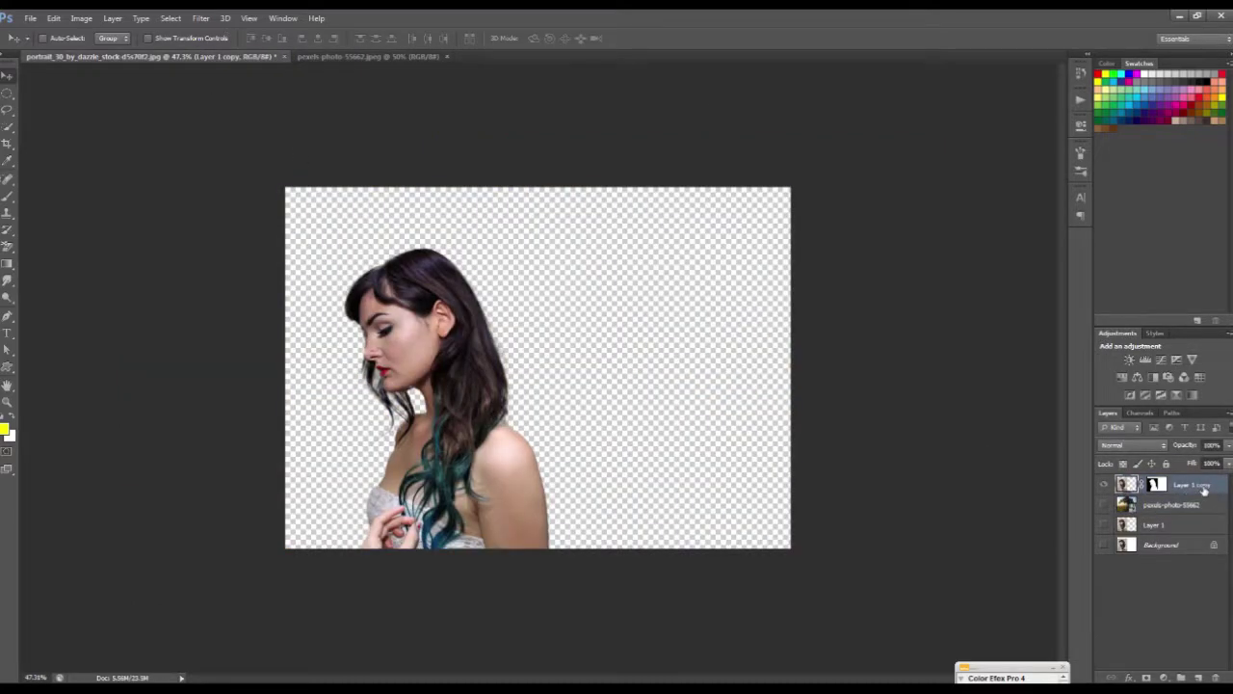
drag(436, 318, 453, 275)
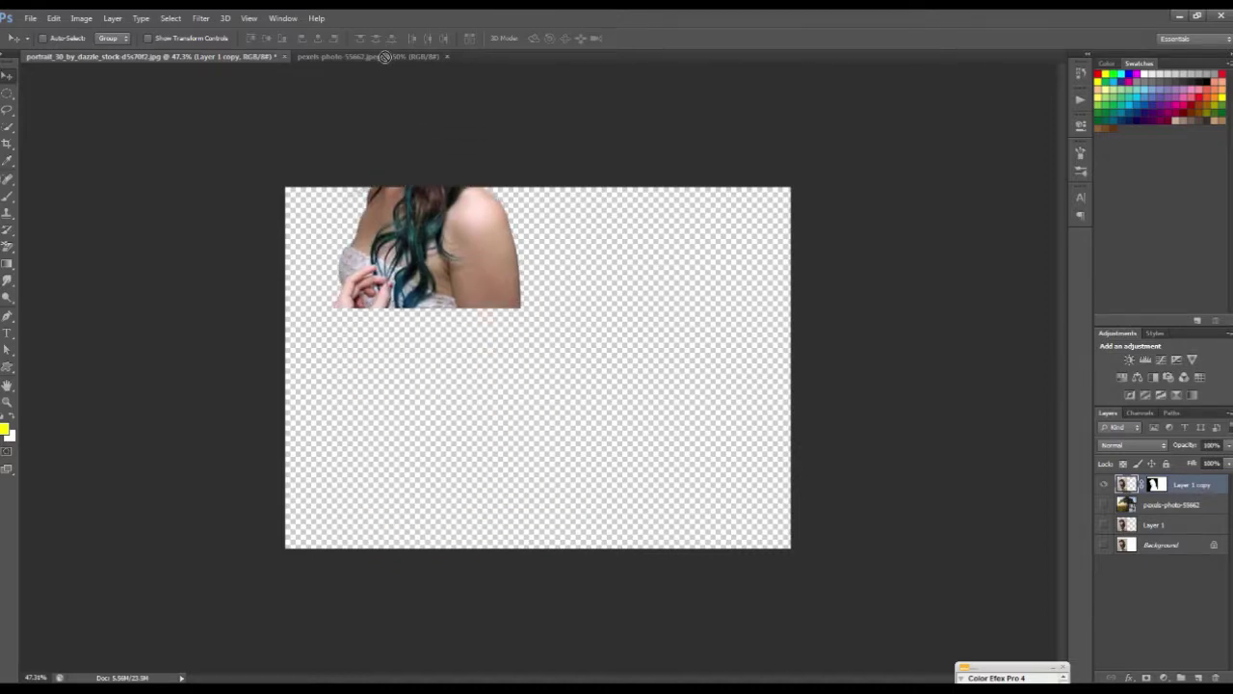
mouse_move(453, 275)
mouse_down()
mouse_move(385, 60)
mouse_move(523, 383)
mouse_up()
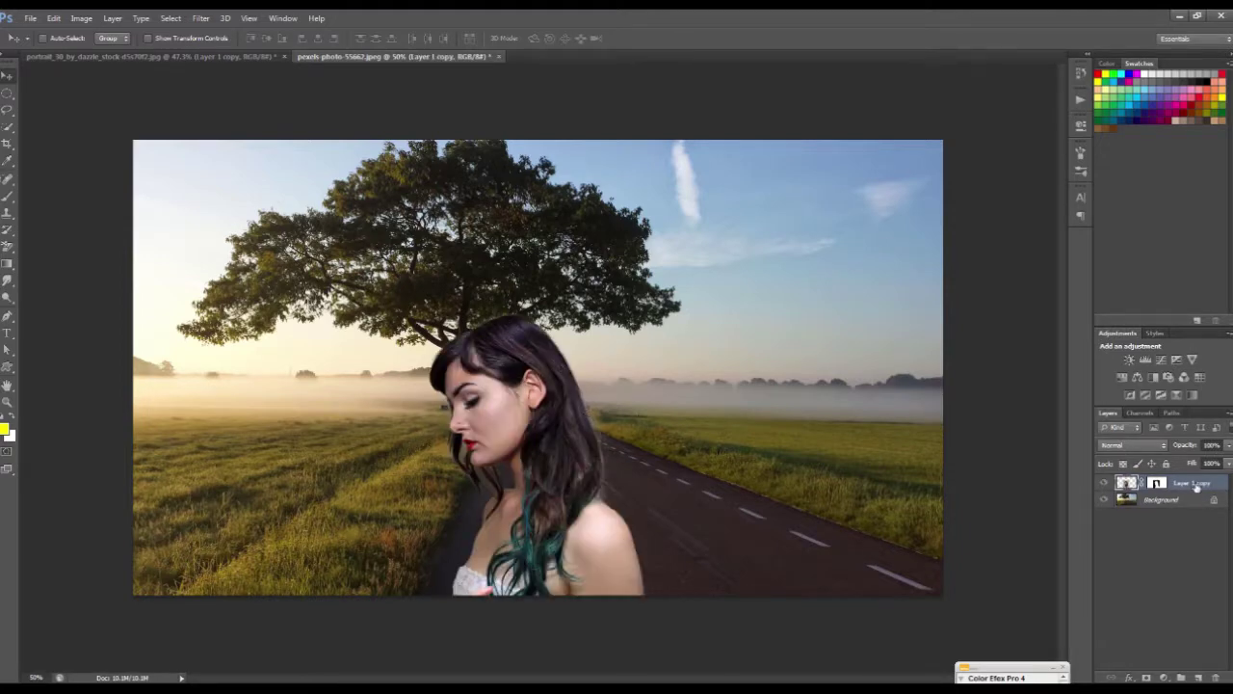
Move the woman right of the road, scale her to about 136%, nudge her left, and target her mask
drag(586, 521, 708, 479)
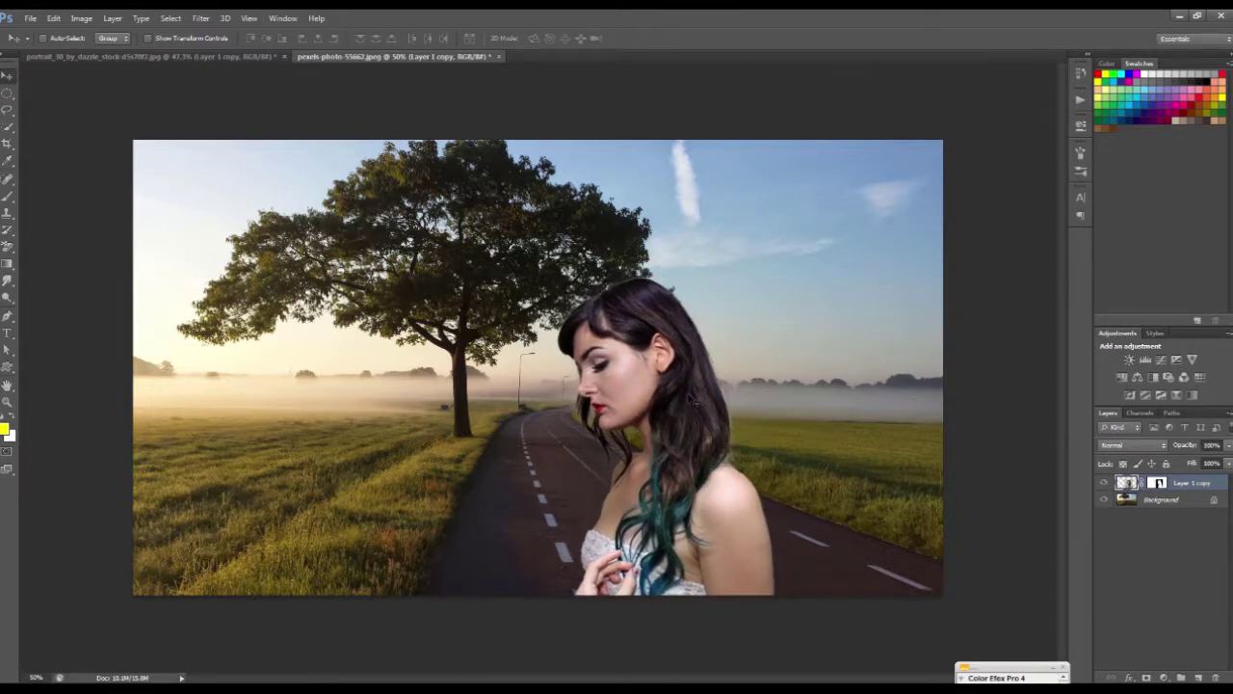
key(ctrl+t)
drag(791, 248, 852, 178)
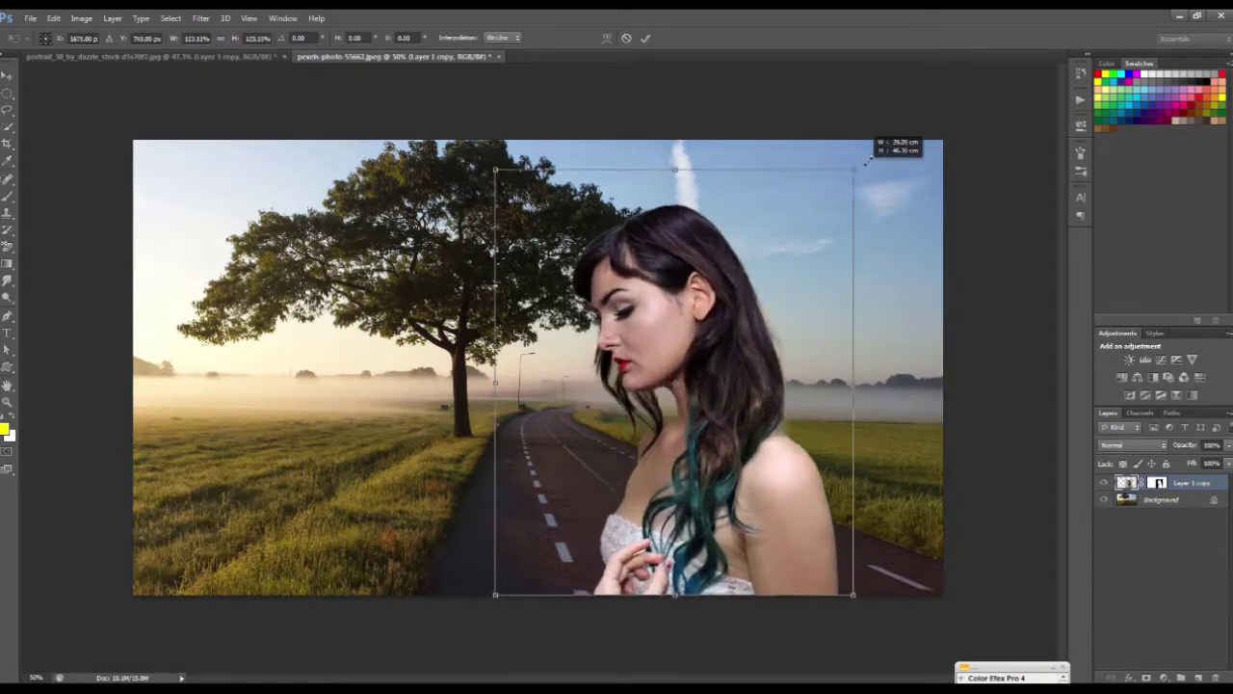
key(Return)
key(ctrl+z)
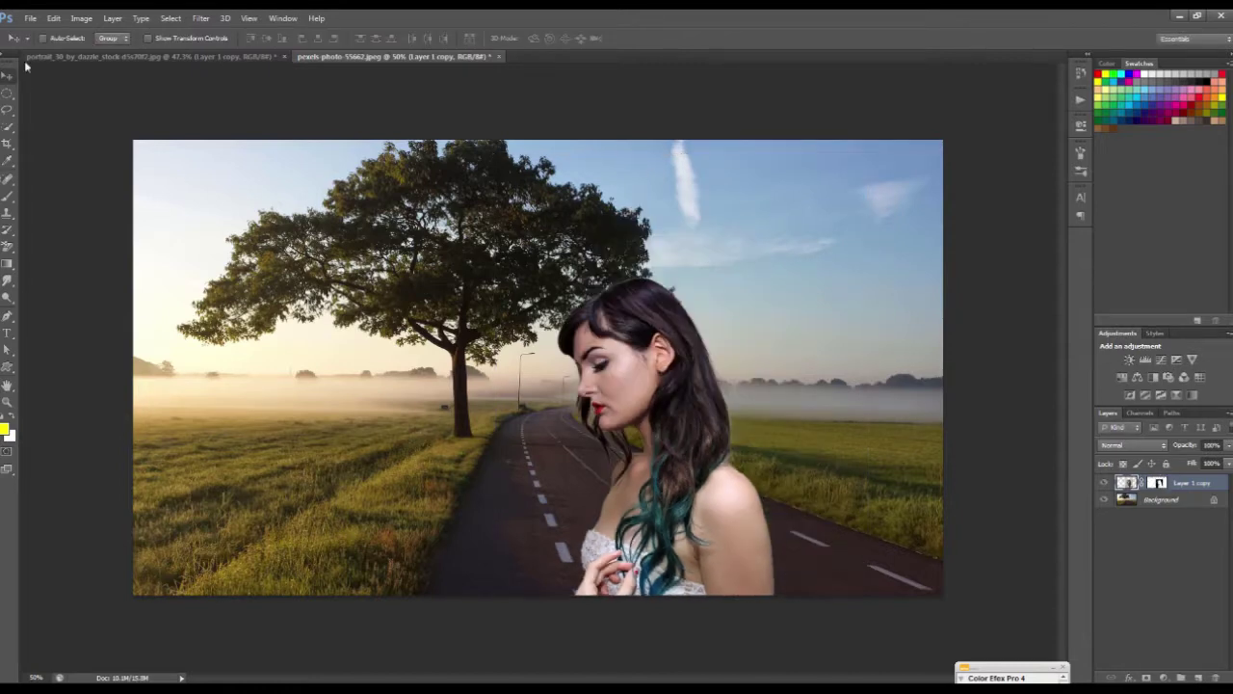
click(147, 39)
drag(790, 246, 894, 123)
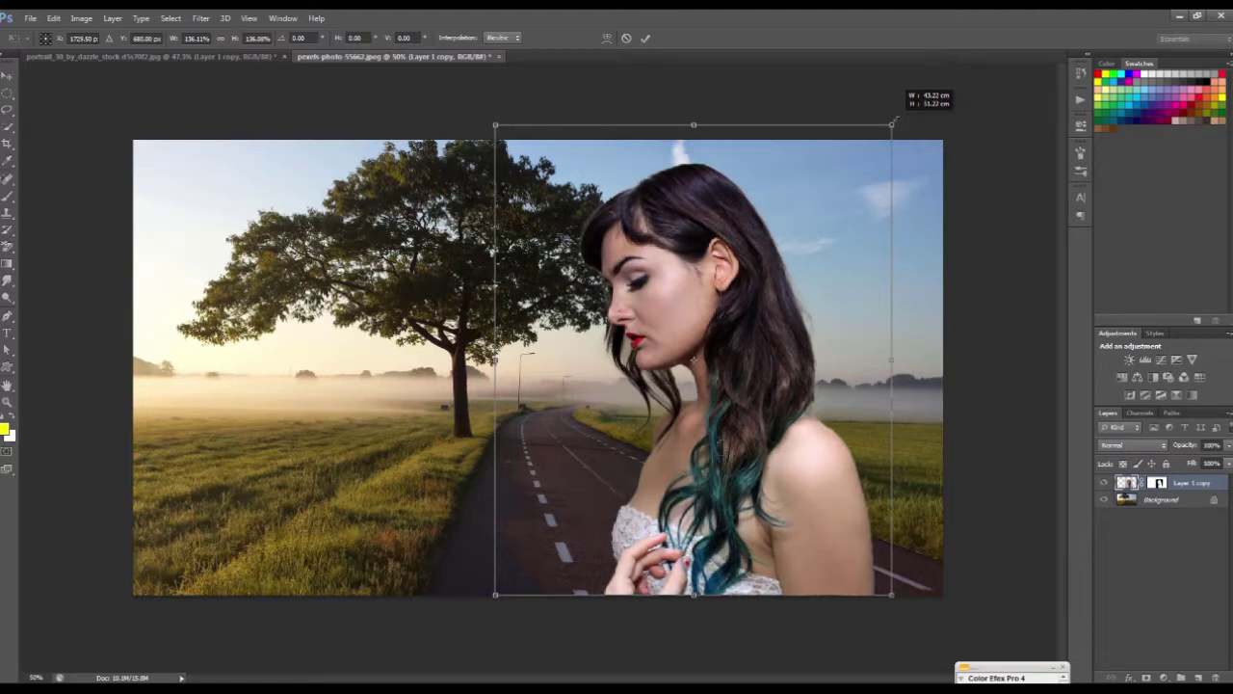
click(645, 37)
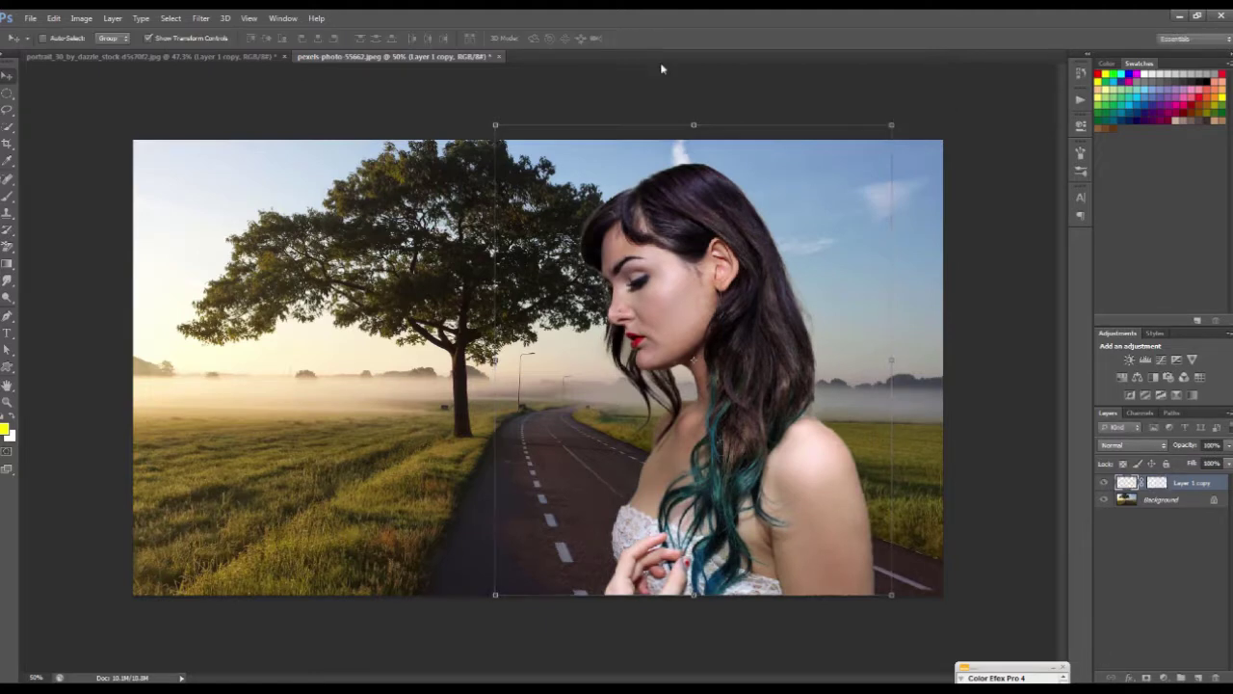
drag(809, 296, 796, 292)
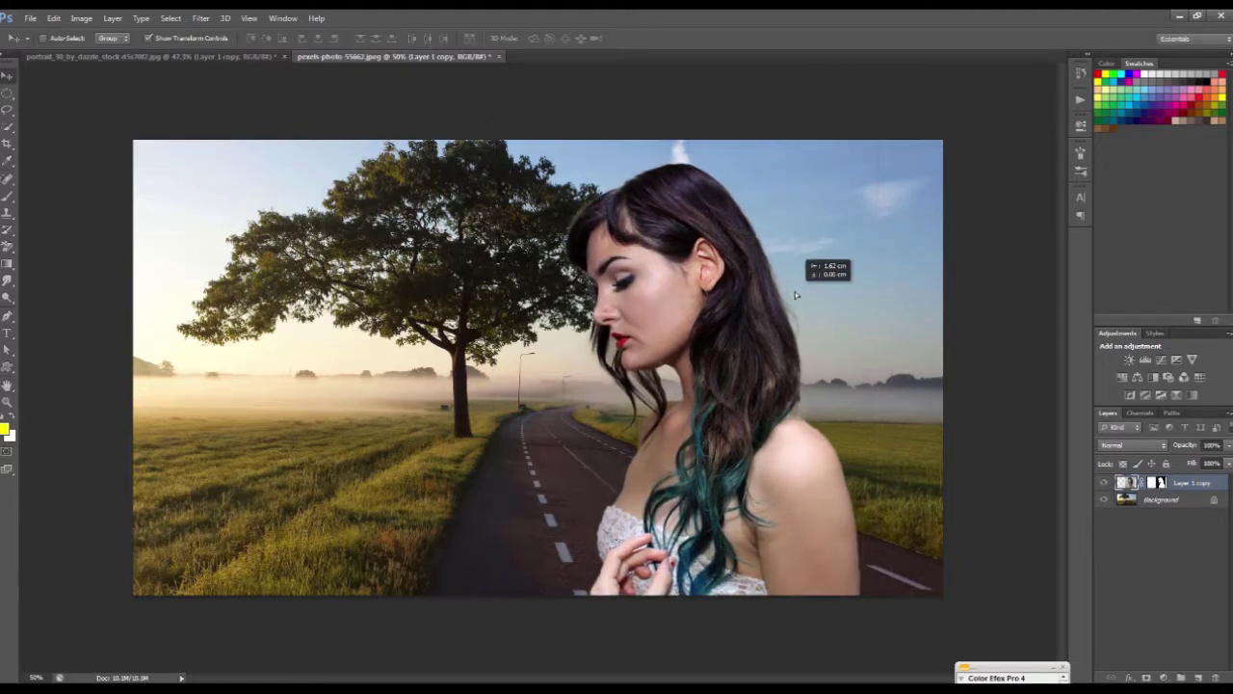
click(1159, 481)
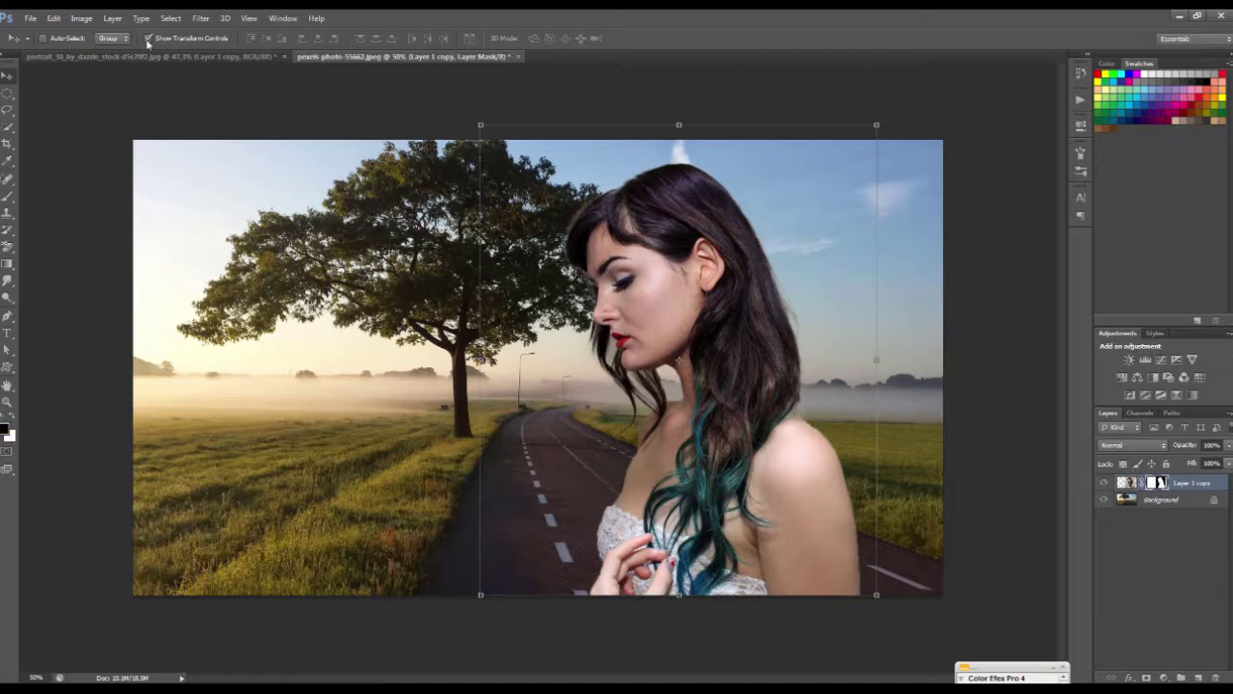
click(148, 37)
scroll(930, 267, up, 2)
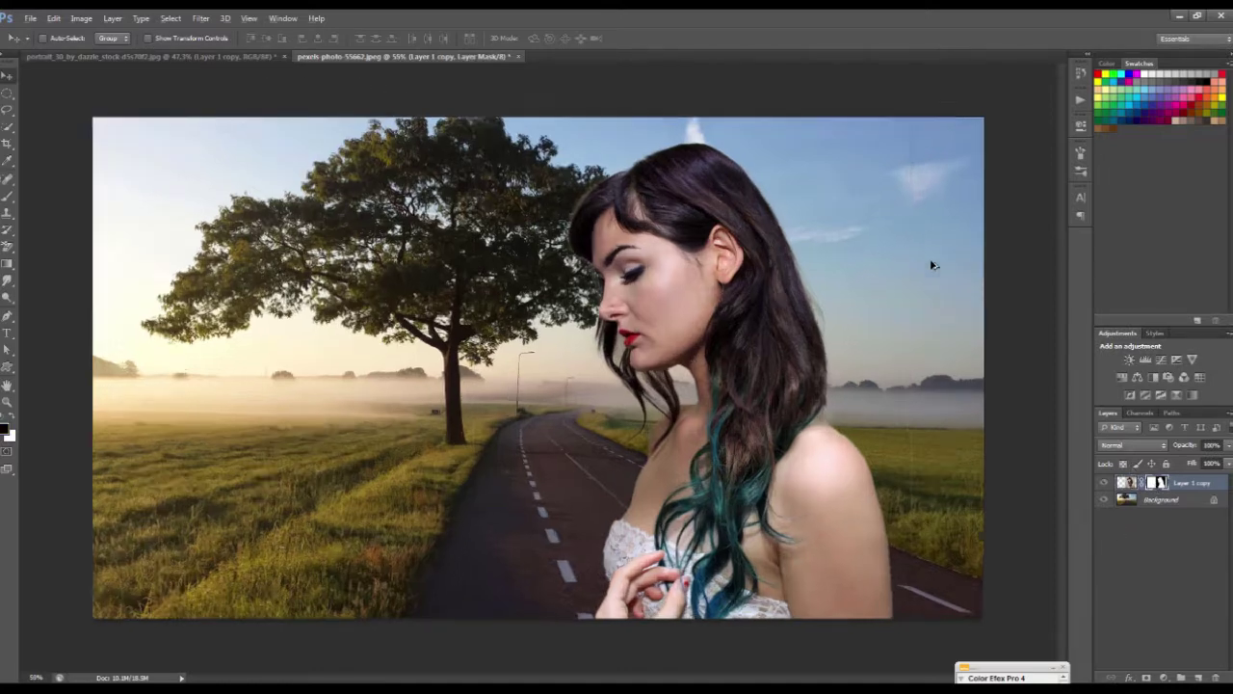
scroll(922, 173, up, 5)
scroll(951, 339, down, 4)
scroll(861, 394, up, 2)
scroll(819, 366, down, 1)
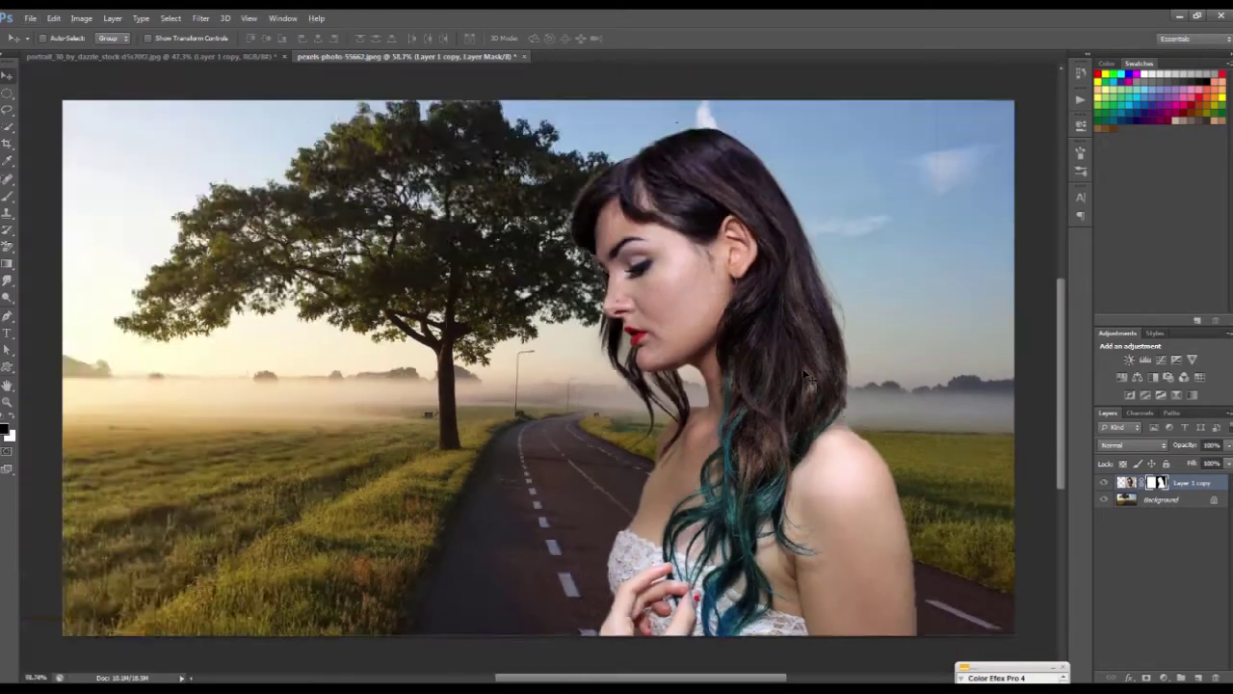
scroll(765, 340, down, 3)
scroll(651, 289, up, 3)
scroll(643, 303, down, 2)
scroll(675, 305, down, 1)
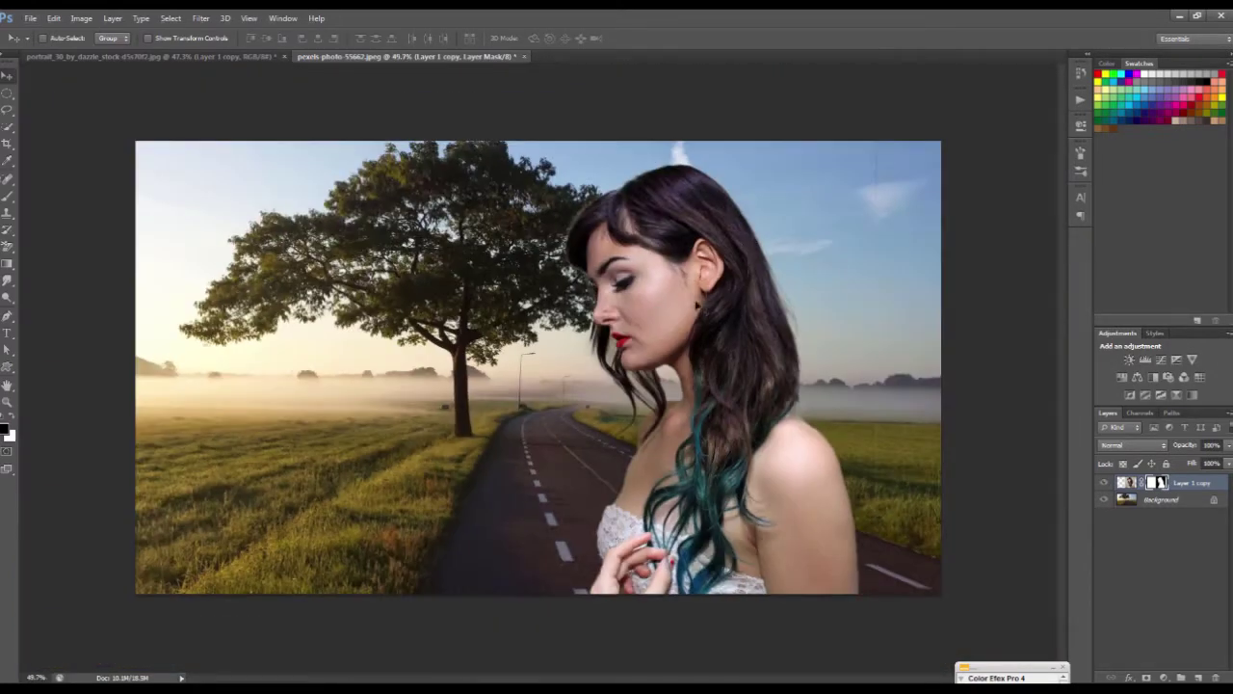
scroll(810, 380, up, 3)
scroll(771, 414, up, 2)
scroll(749, 446, down, 2)
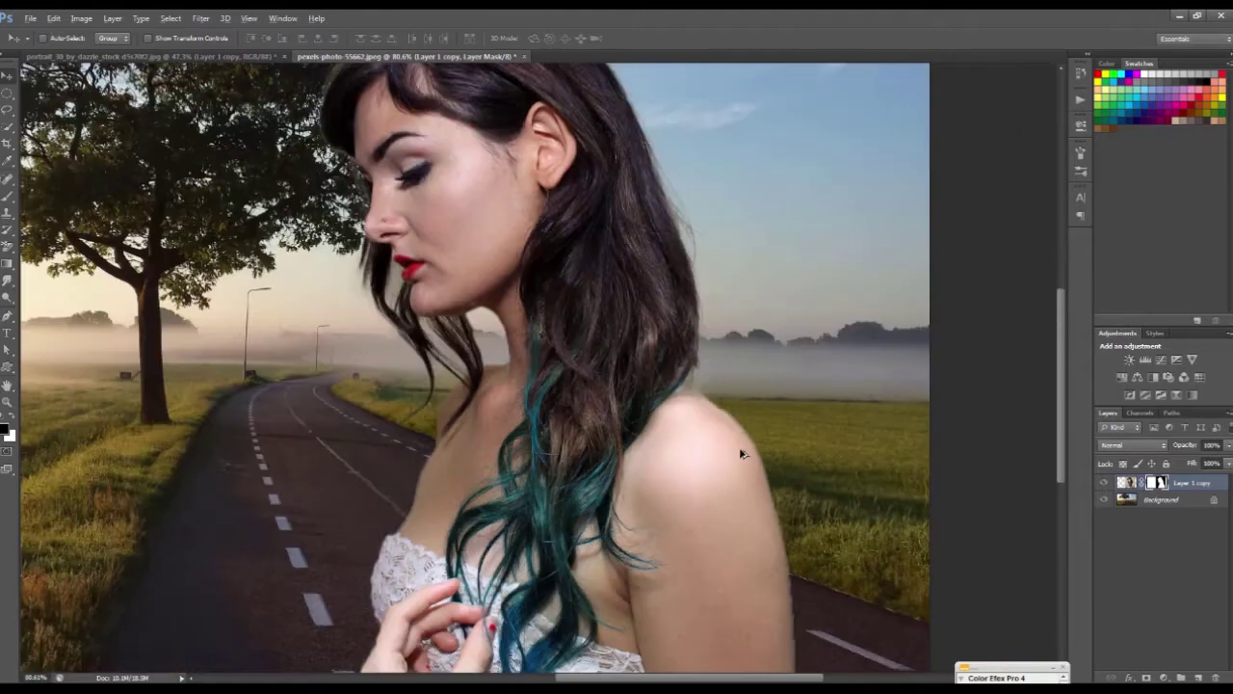
scroll(824, 652, down, 2)
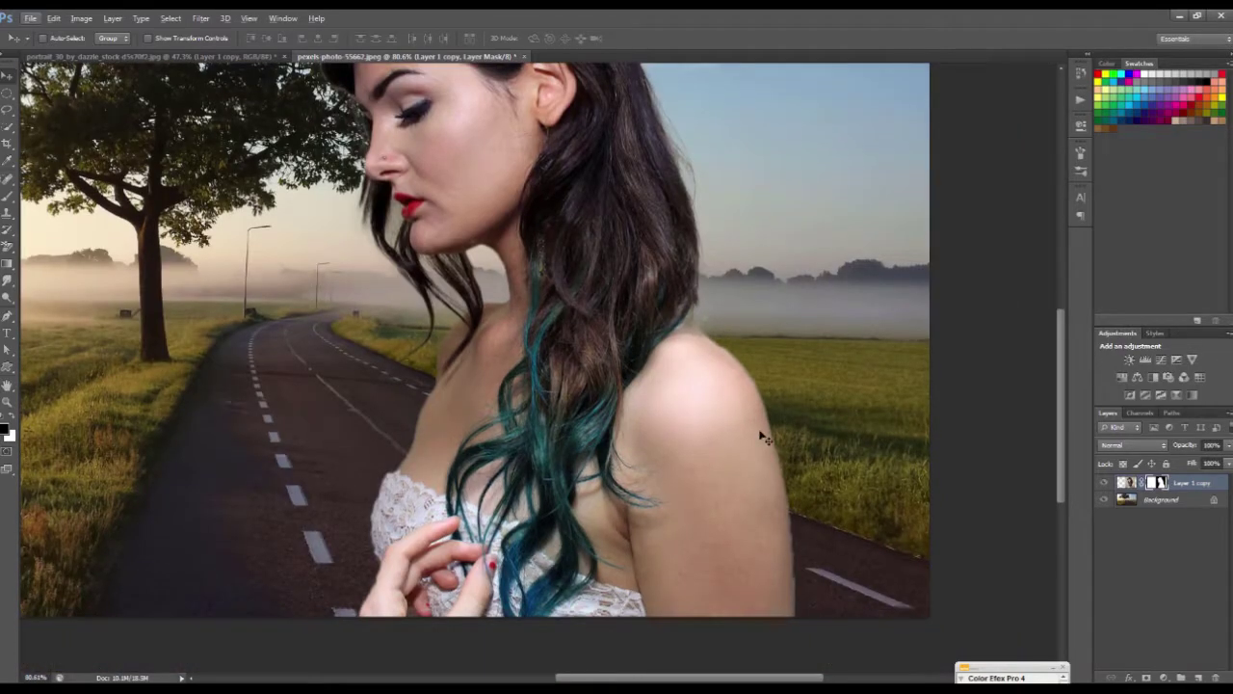
scroll(790, 508, down, 1)
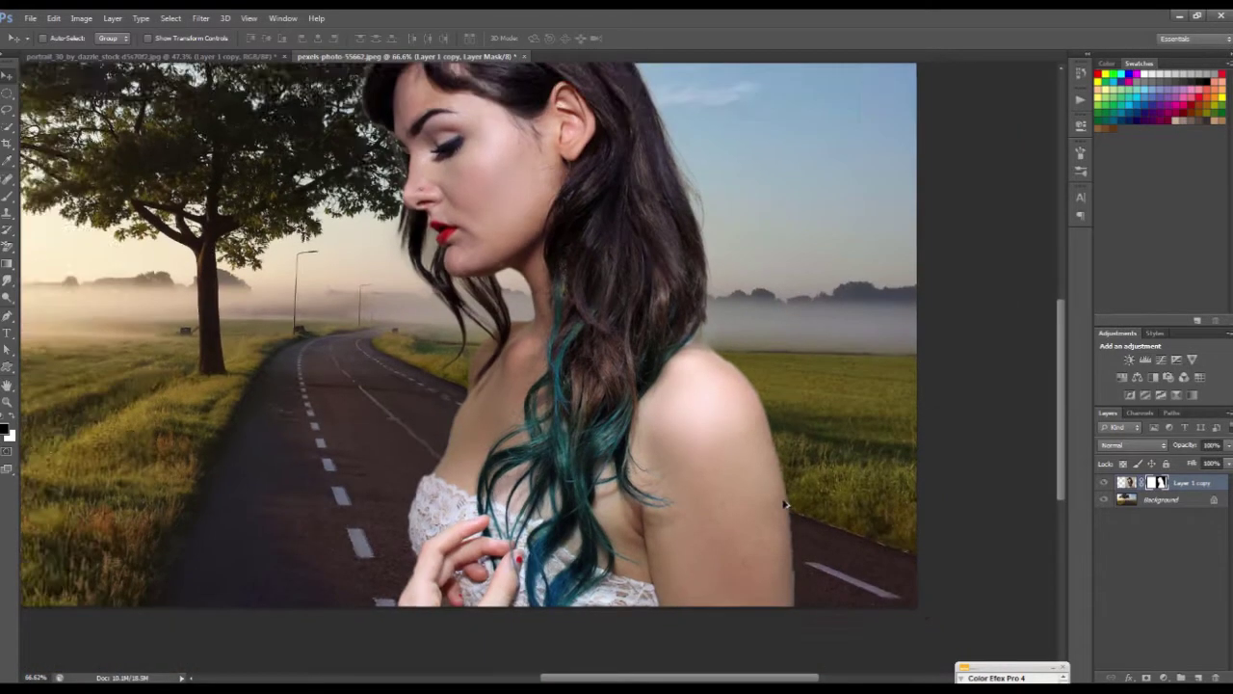
scroll(753, 405, down, 1)
scroll(785, 416, down, 1)
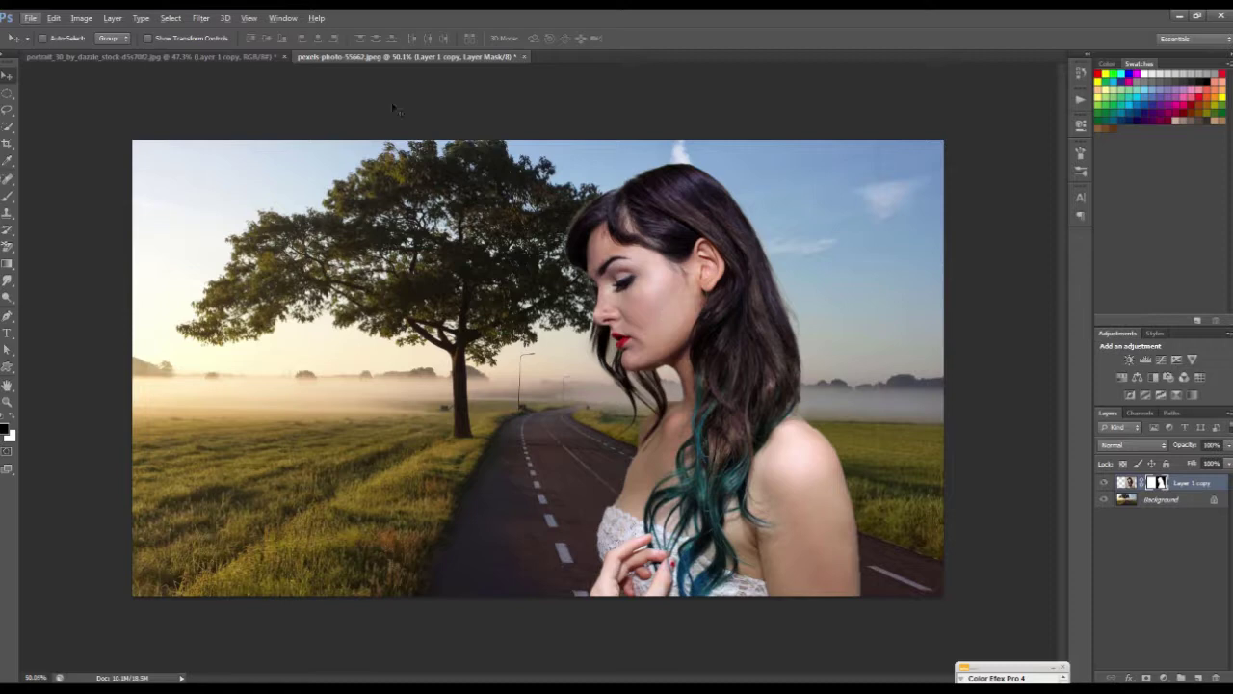
Open the Layer menu to reach the New Adjustment Layer types
click(113, 18)
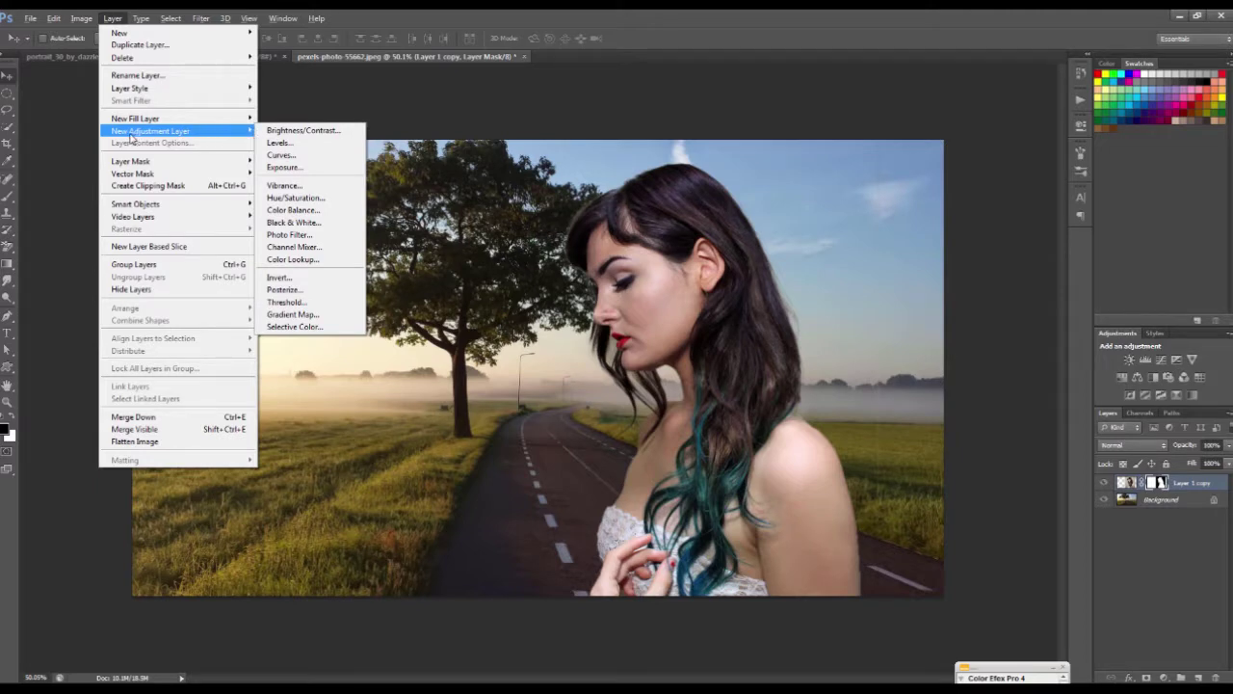
mouse_move(150, 130)
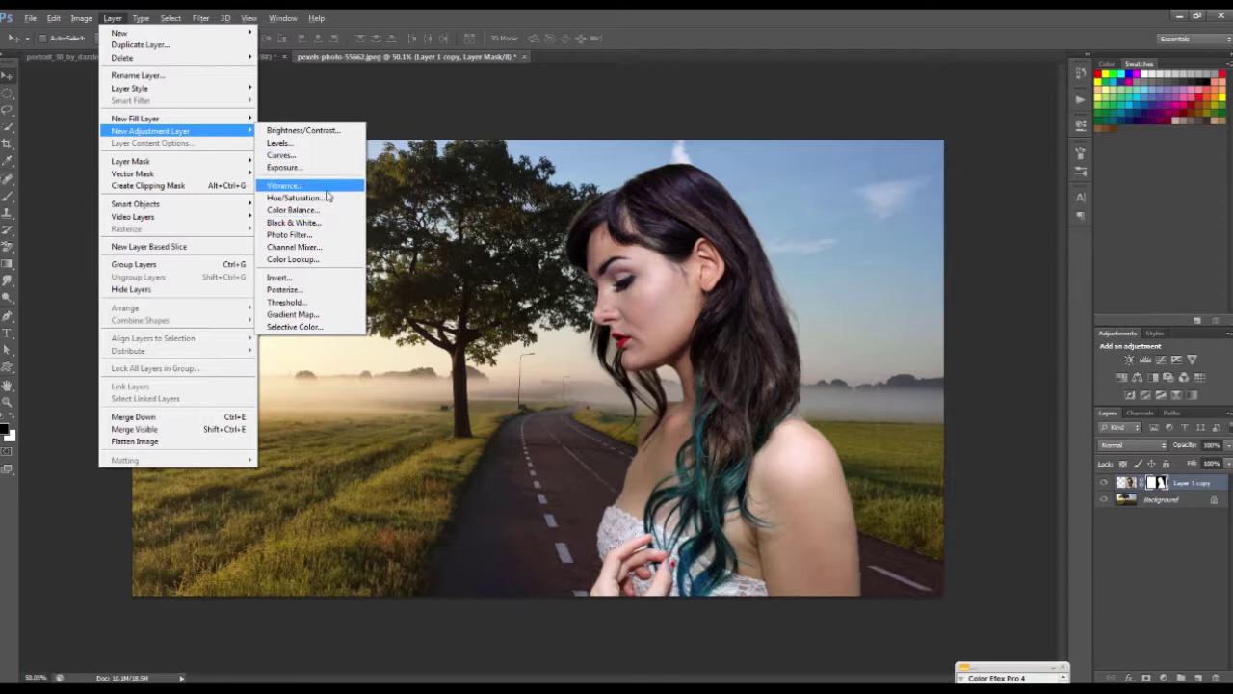
Add a Vibrance adjustment layer and try raising vibrance to about +36
click(302, 189)
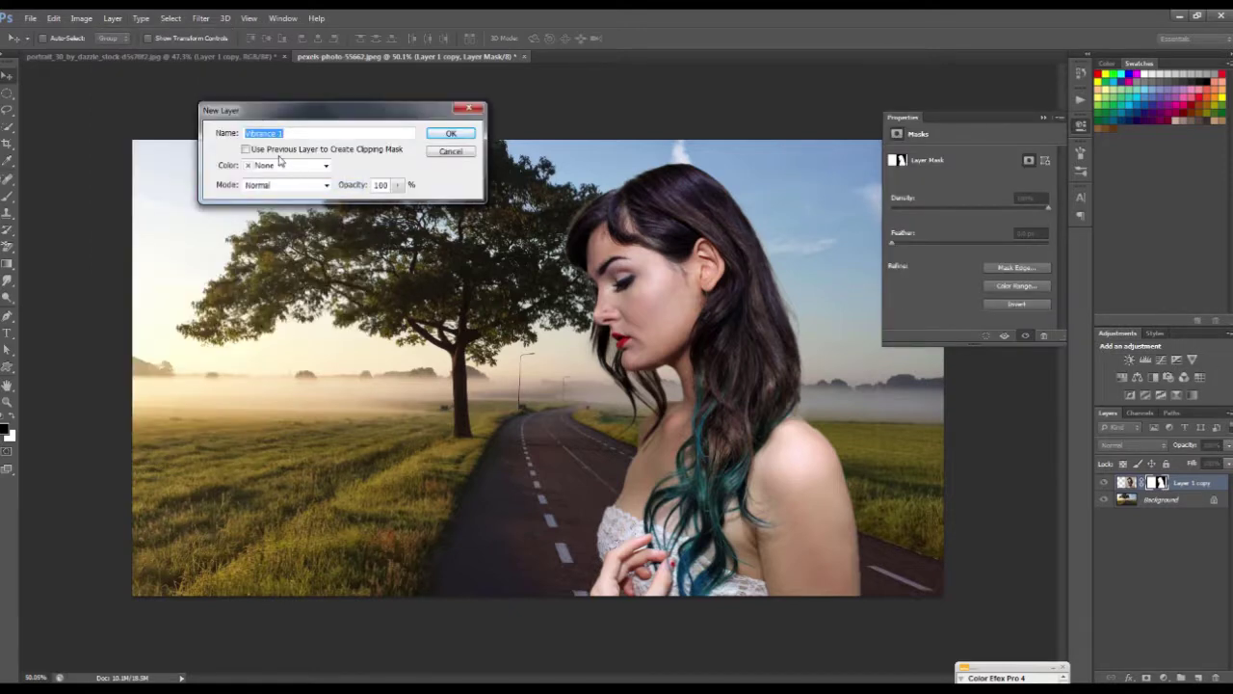
click(449, 134)
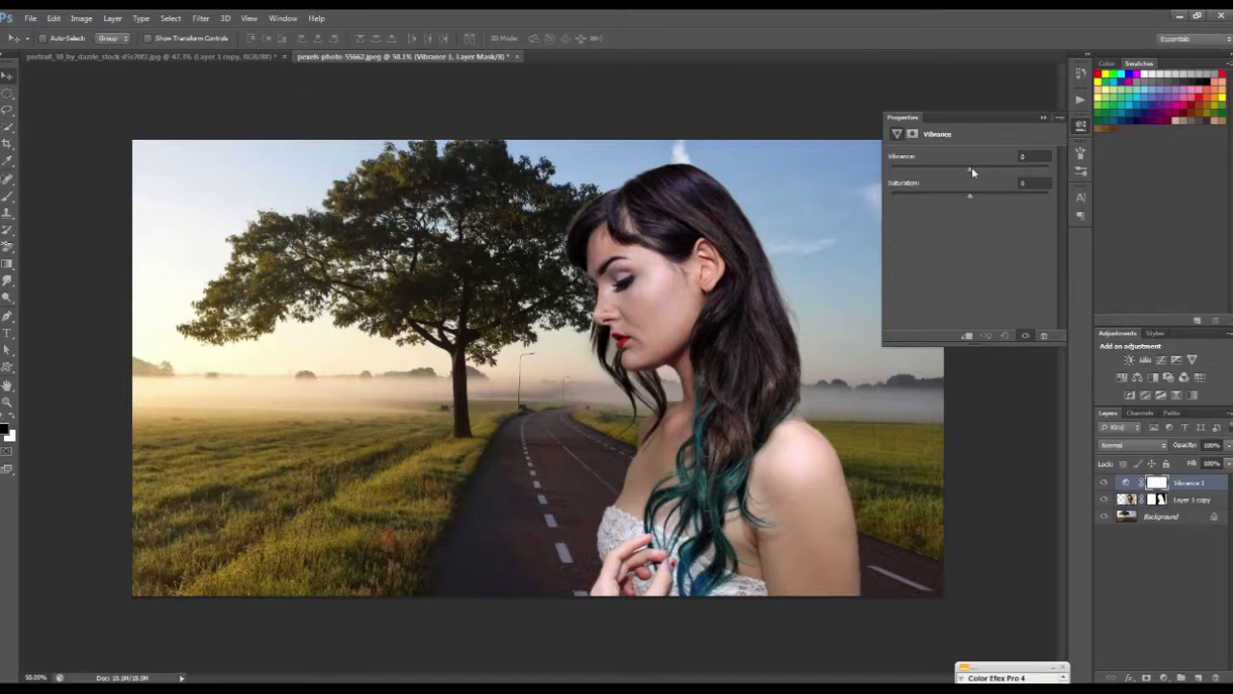
mouse_move(970, 171)
mouse_down()
mouse_move(952, 176)
mouse_move(1000, 179)
mouse_up()
mouse_move(1000, 179)
mouse_down()
mouse_move(960, 181)
mouse_move(1021, 184)
mouse_up()
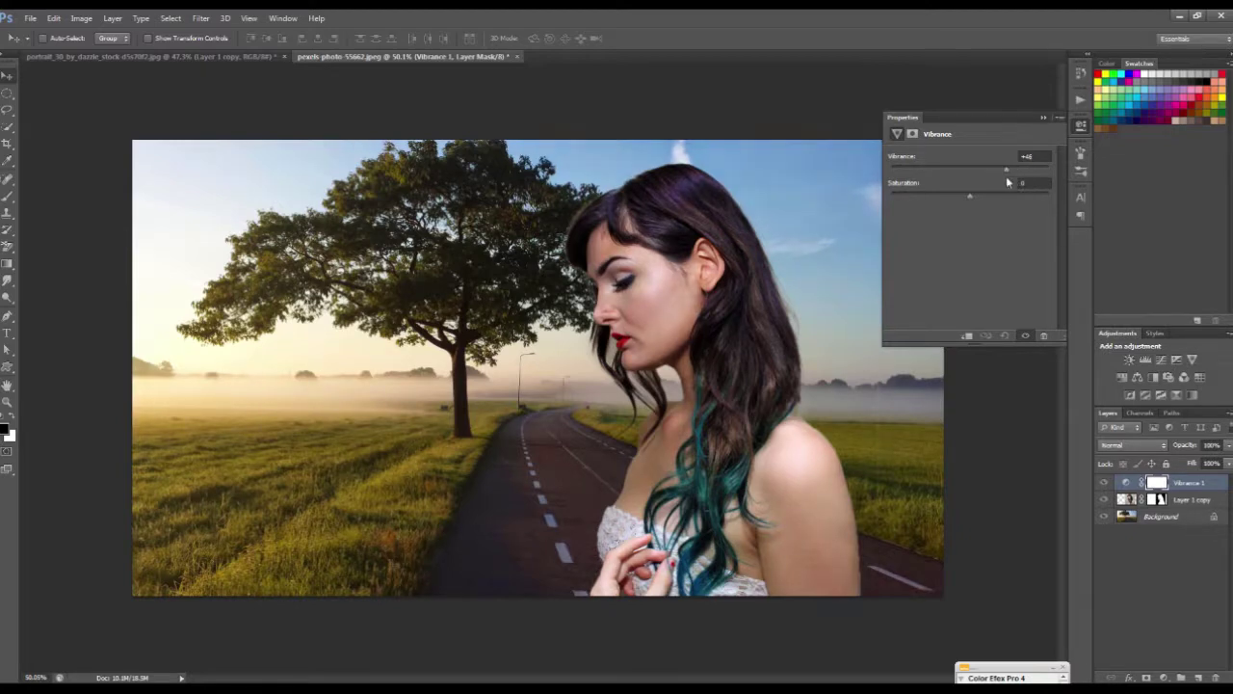
click(112, 17)
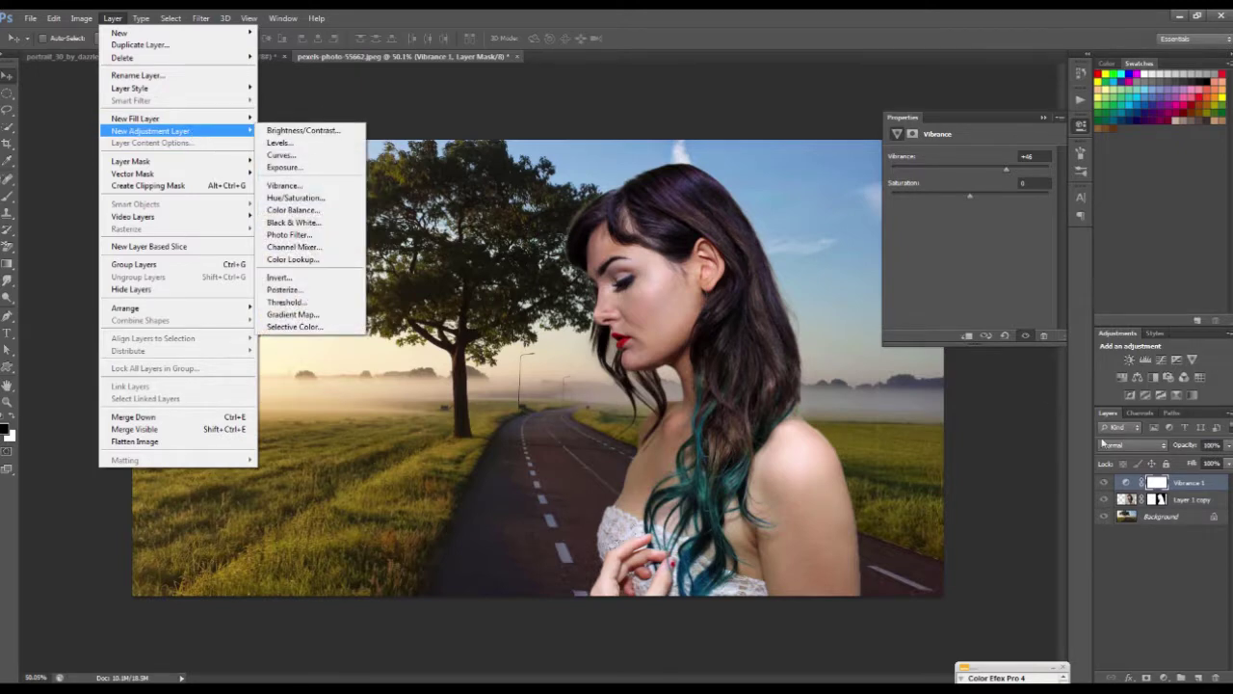
click(1221, 492)
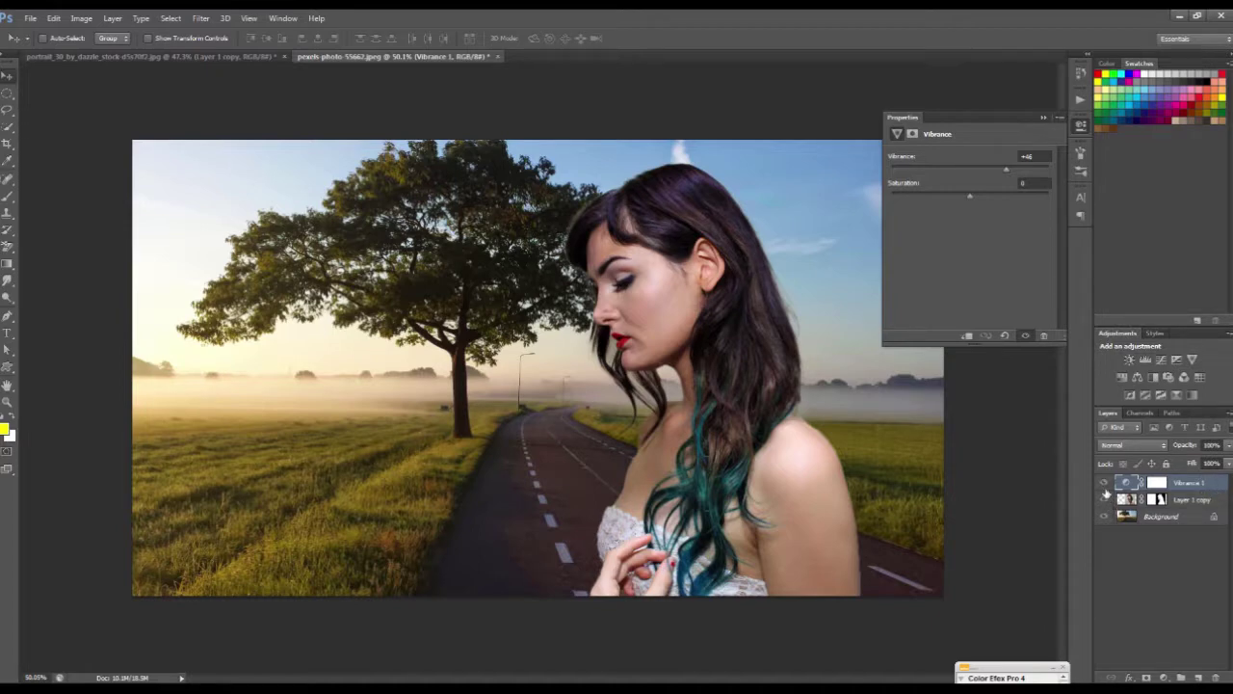
Compare the Vibrance layer, test +100, reset vibrance to 0, and delete the layer
click(1105, 484)
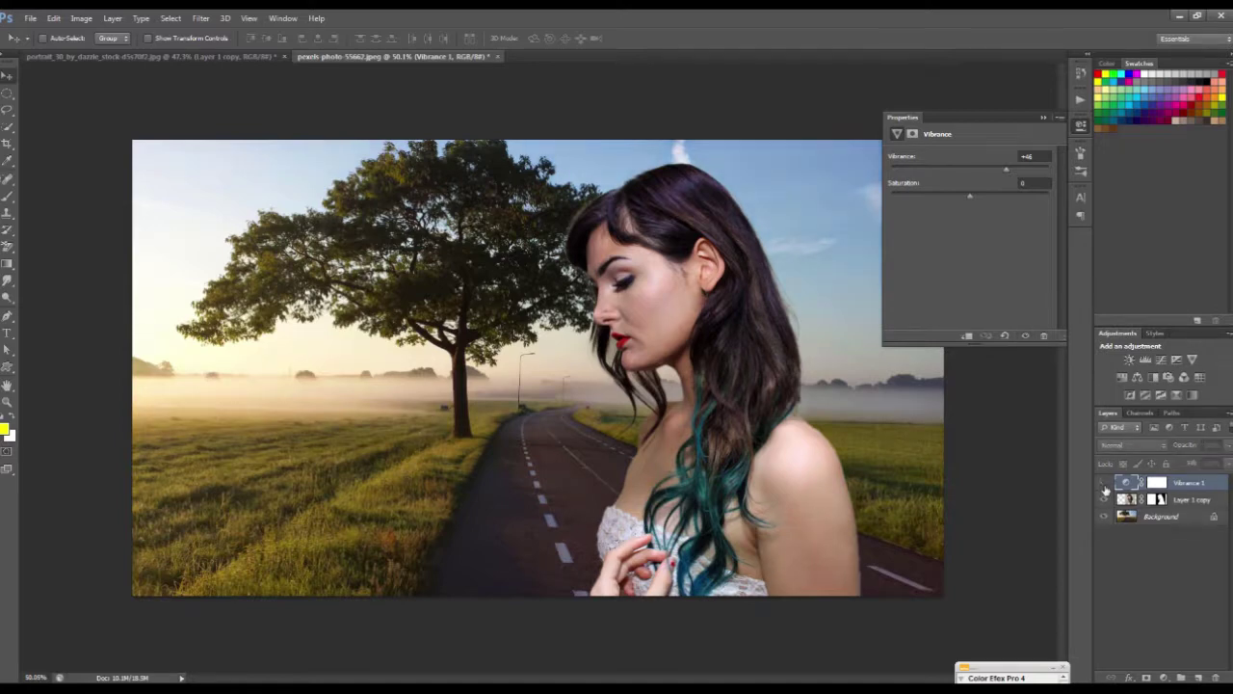
click(1105, 484)
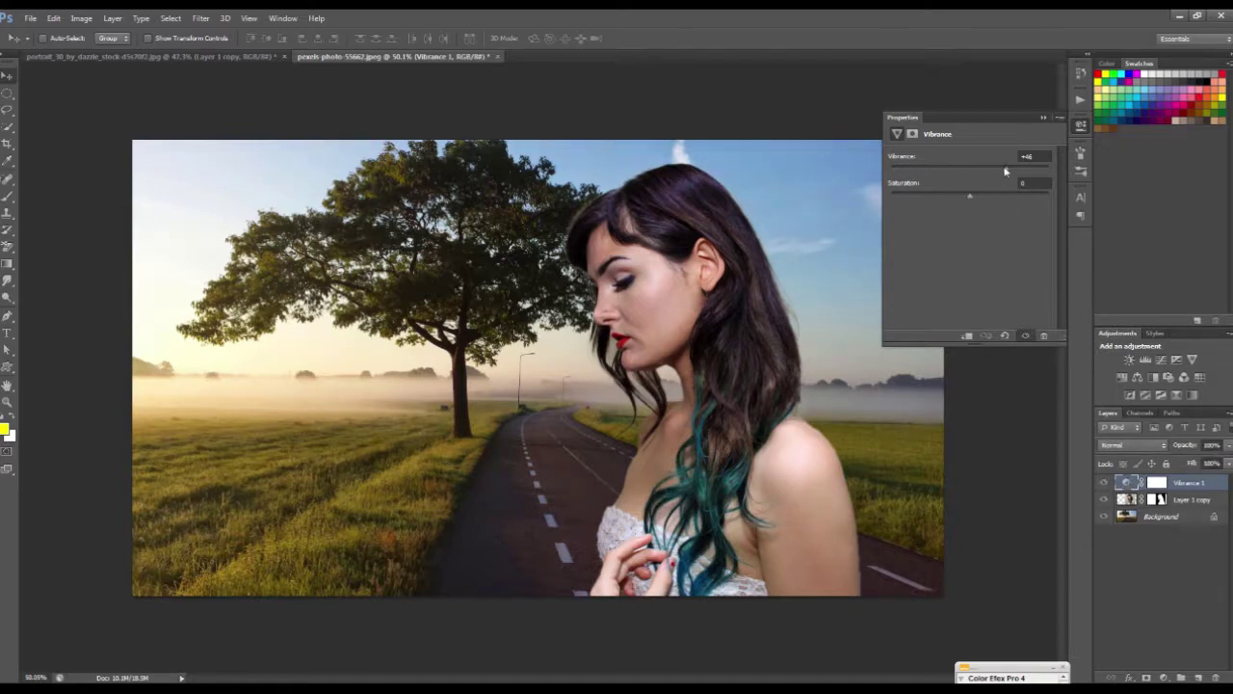
drag(1011, 174, 1050, 169)
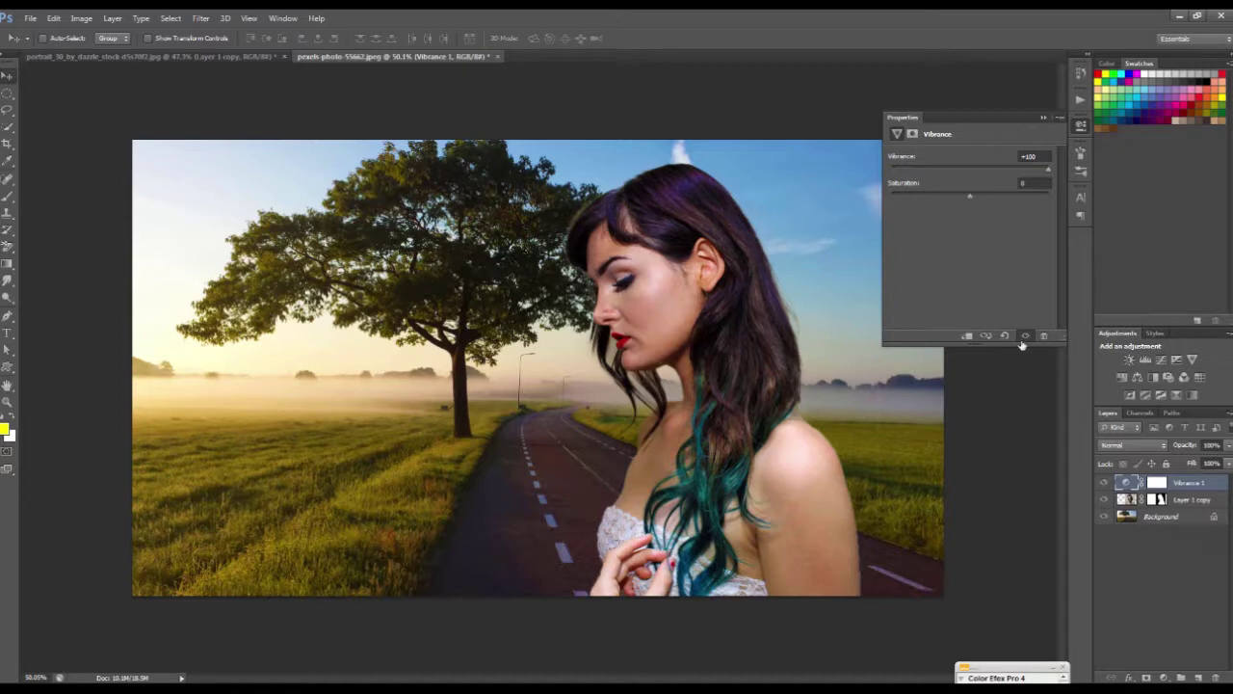
click(1041, 156)
text(0)
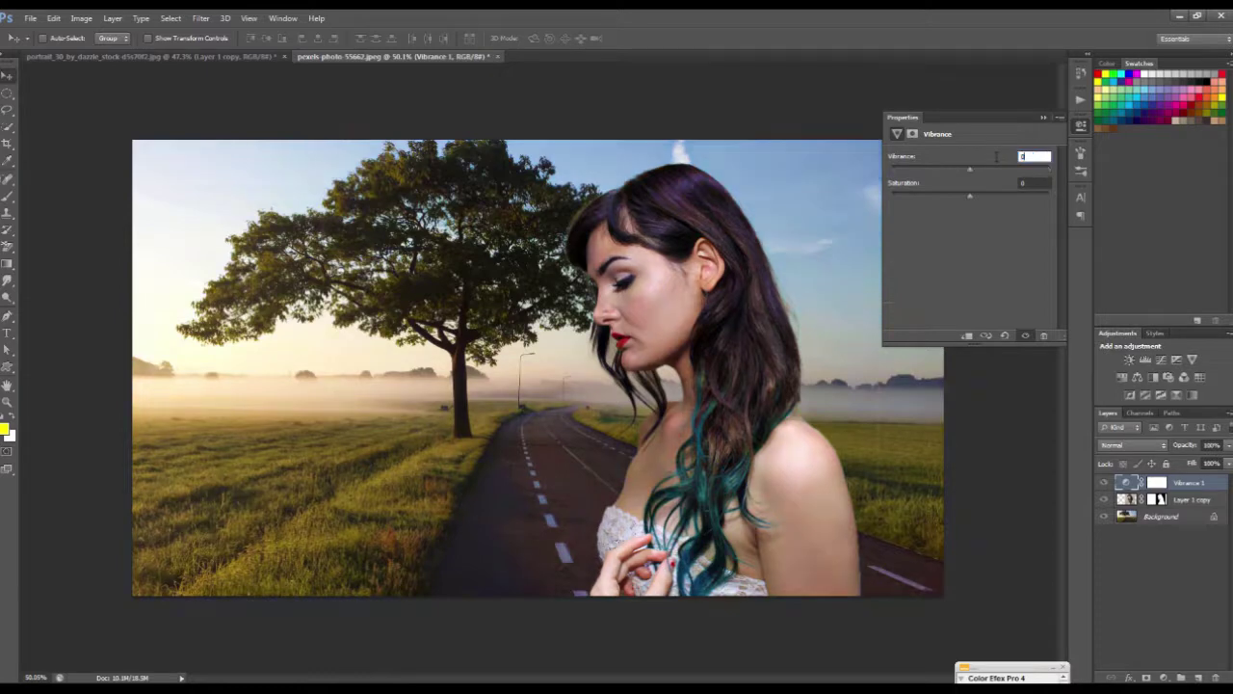
click(1223, 484)
click(1045, 333)
Confirm deleting the old Vibrance layer and add a fresh Vibrance adjustment layer
click(551, 273)
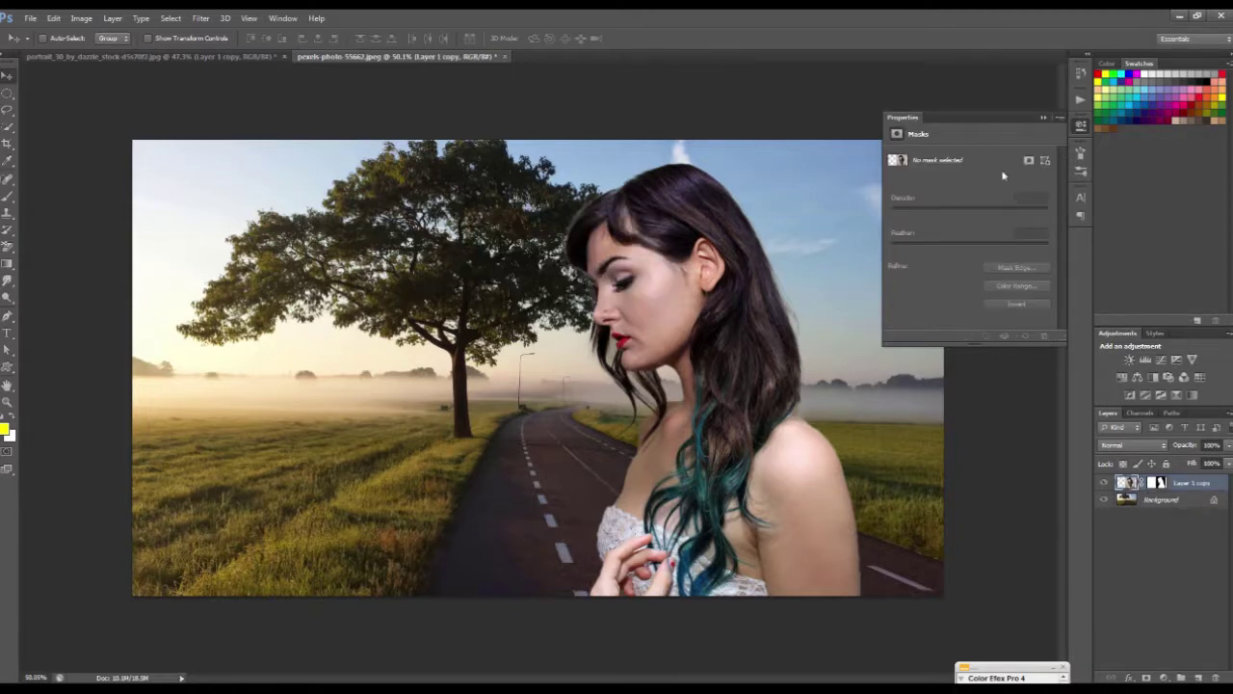
click(1049, 117)
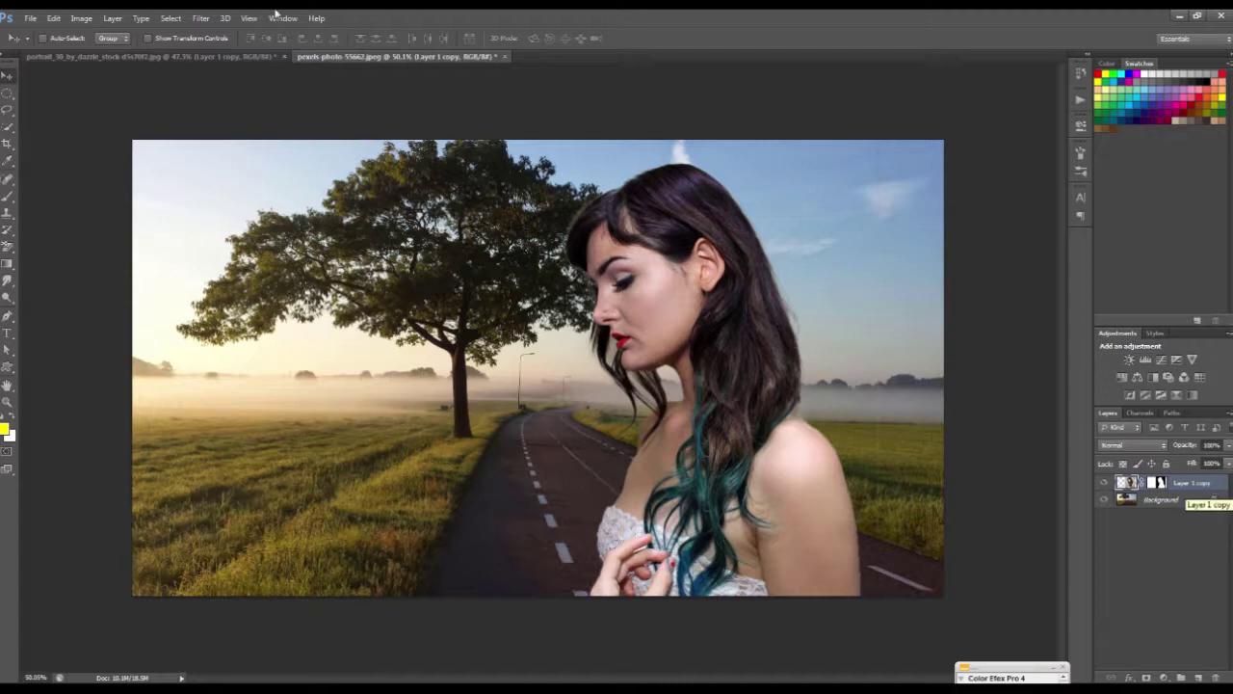
click(126, 23)
mouse_move(151, 130)
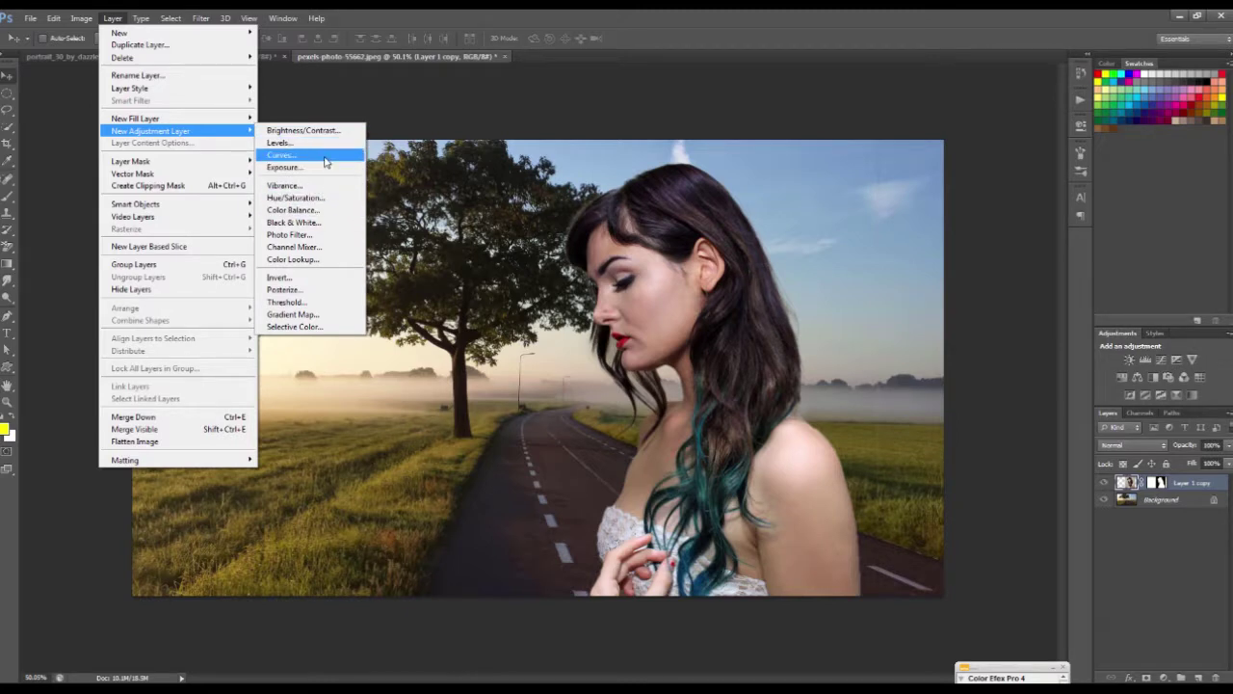
click(285, 185)
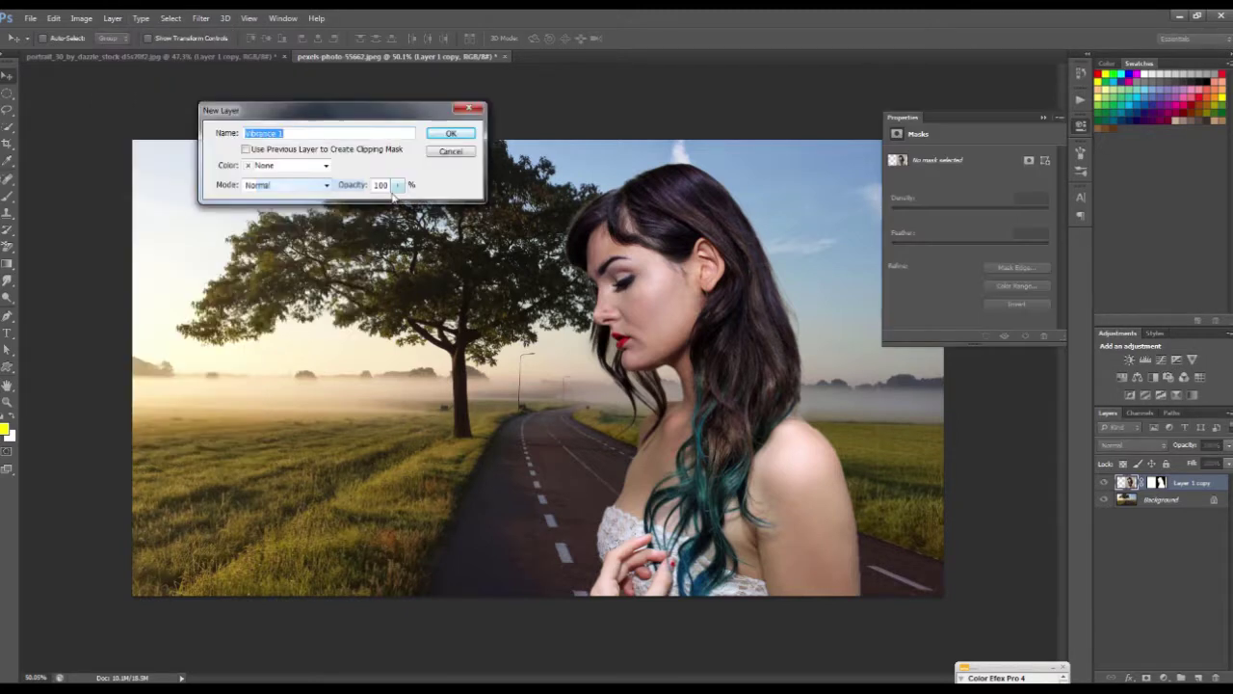
click(454, 131)
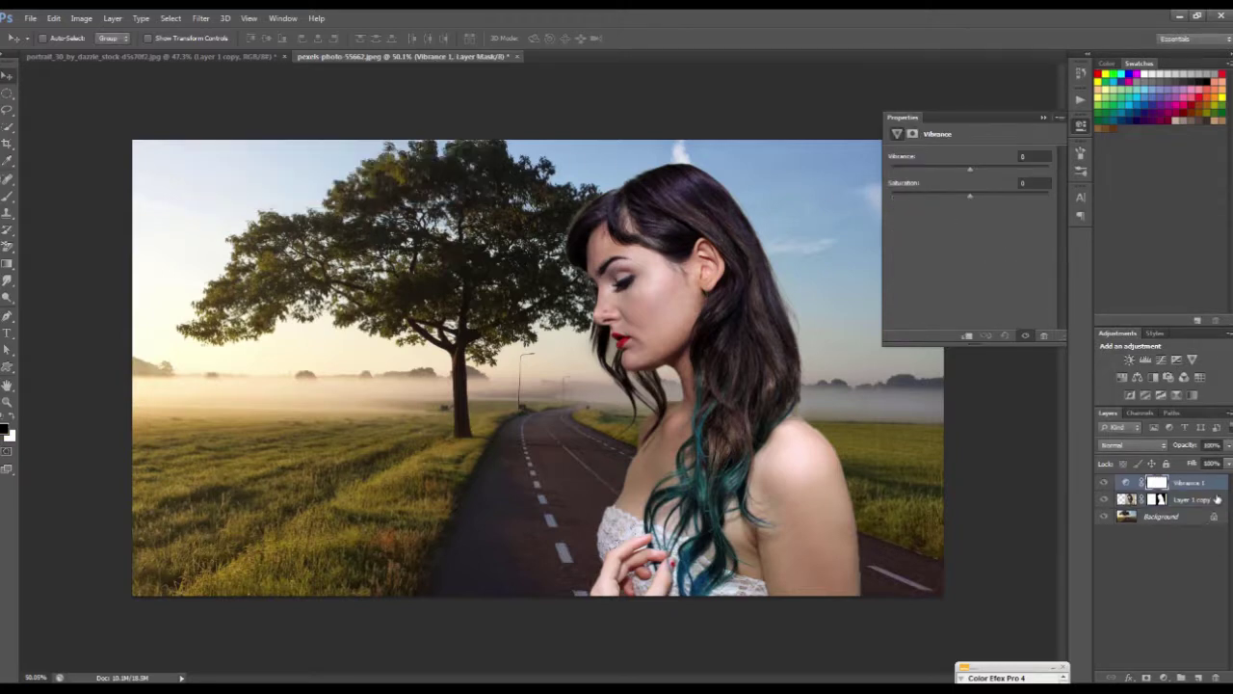
Clip the new Vibrance 1 layer to the Layer 1 copy woman layer
right_click(1219, 487)
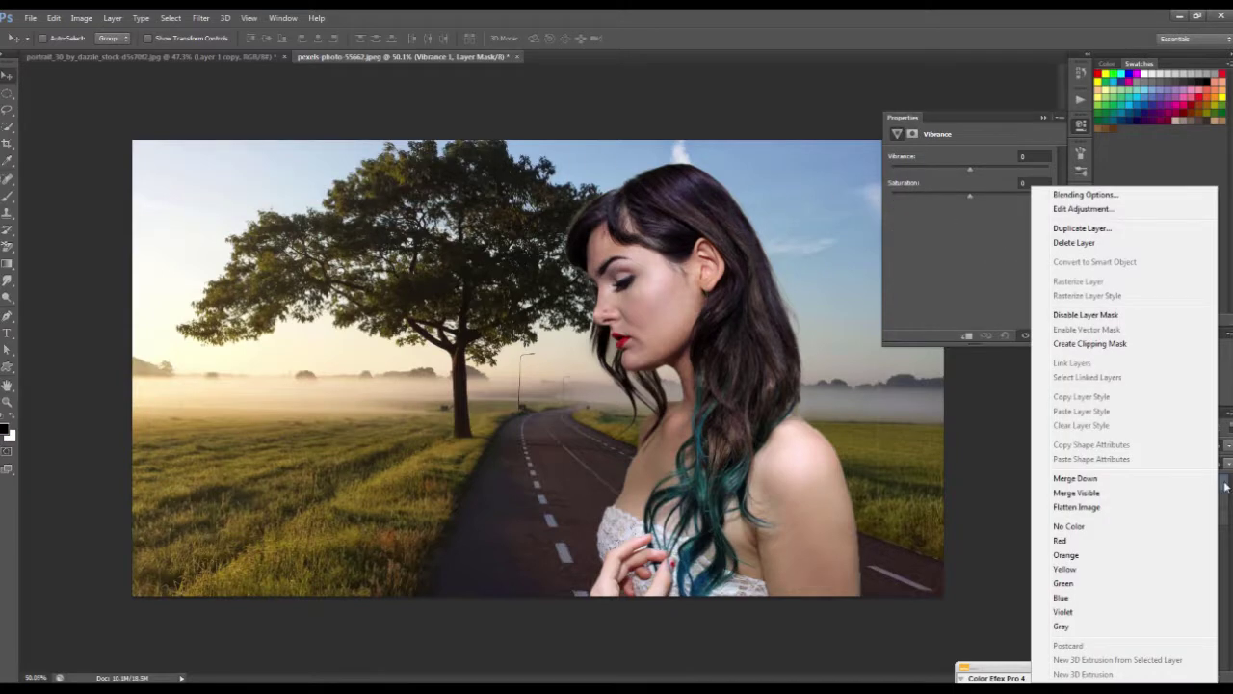
click(1069, 347)
right_click(1224, 491)
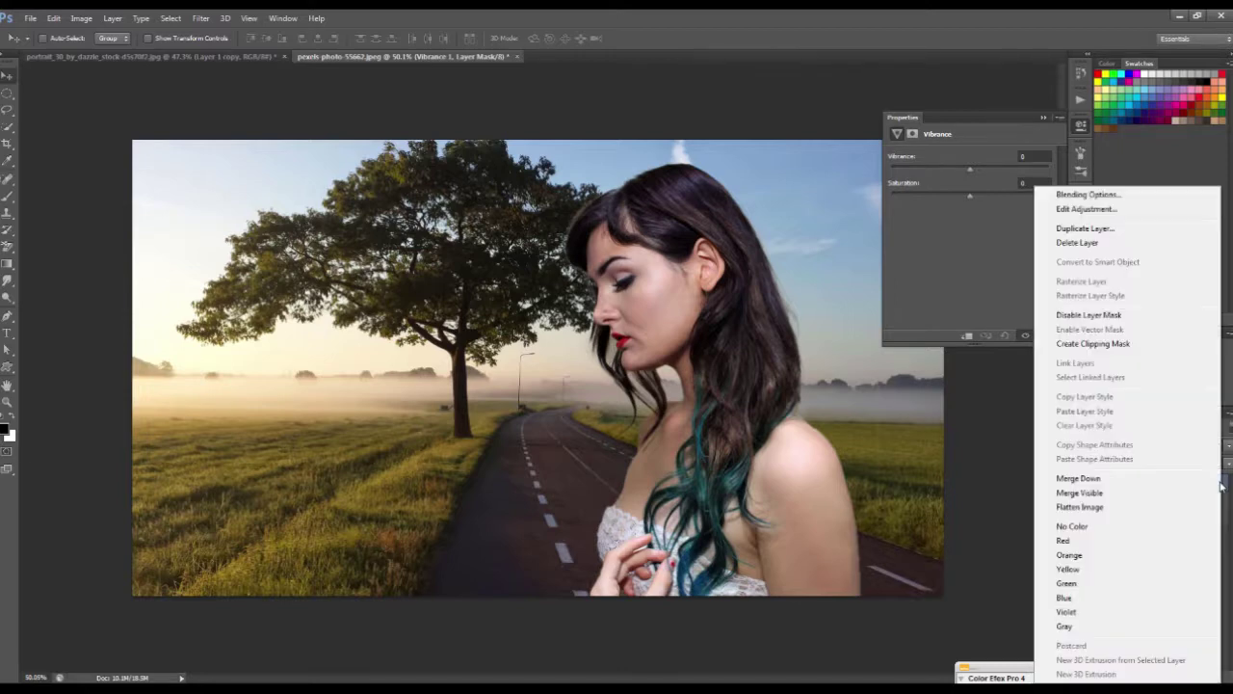
click(1088, 352)
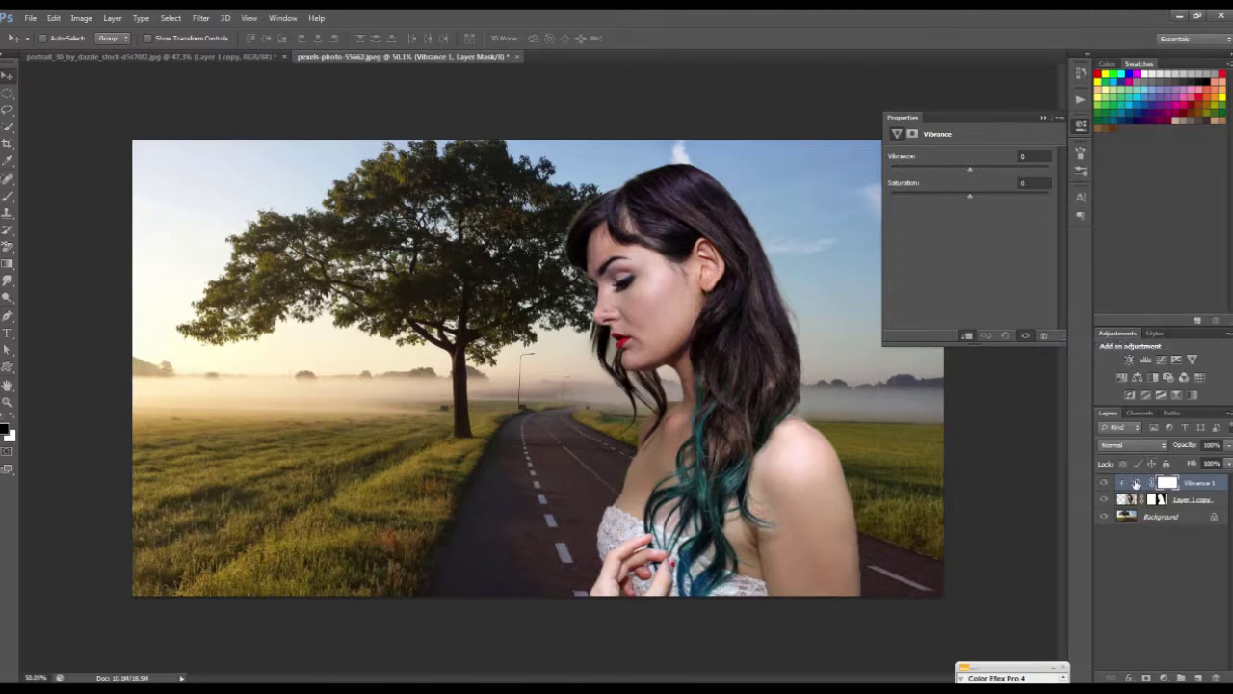
Set the clipped Vibrance 1 layer to about +38 vibrance and +8 saturation
click(1135, 483)
mouse_move(971, 169)
mouse_down()
mouse_move(1012, 168)
mouse_move(984, 173)
mouse_move(1005, 176)
mouse_up()
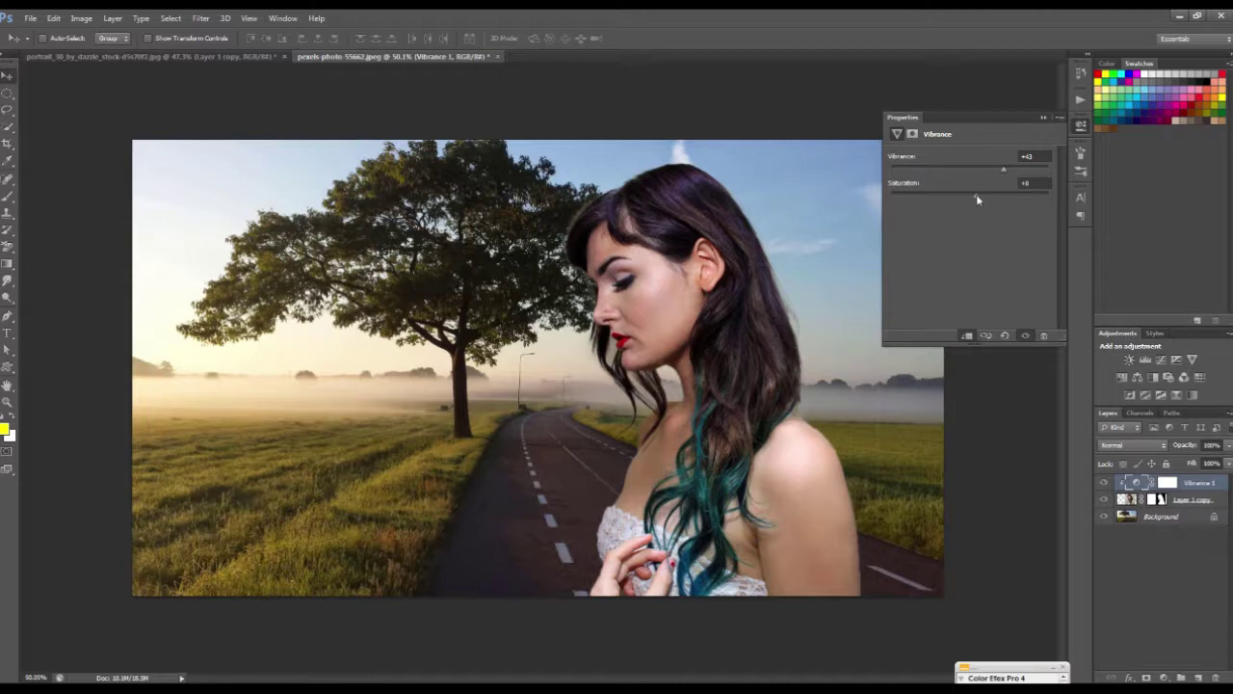
drag(977, 196, 973, 196)
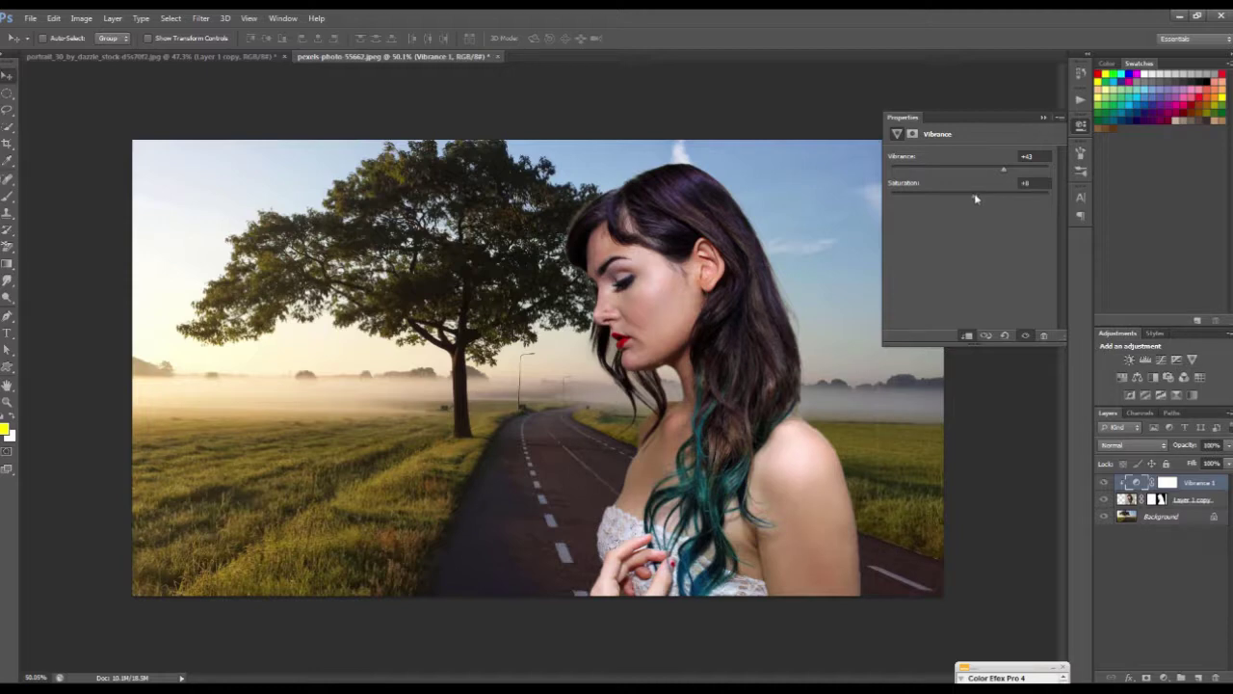
click(1040, 116)
click(113, 18)
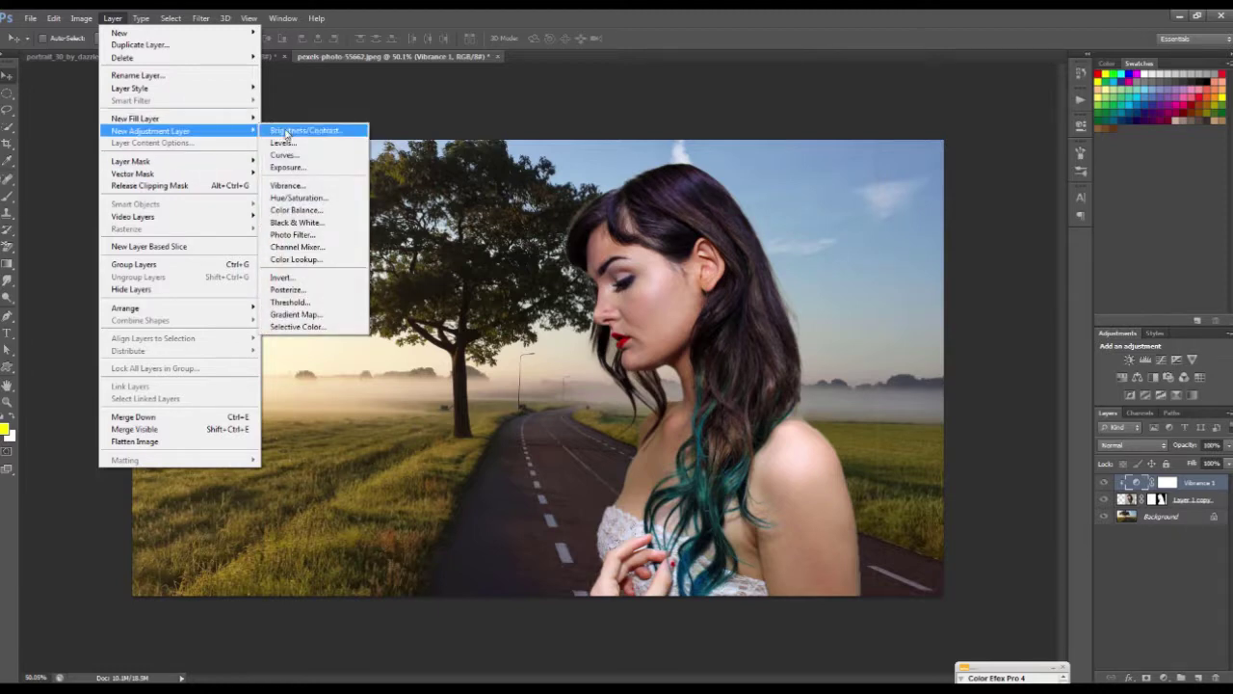
Add a Curves 1 adjustment layer clipped to the woman's layers
click(297, 156)
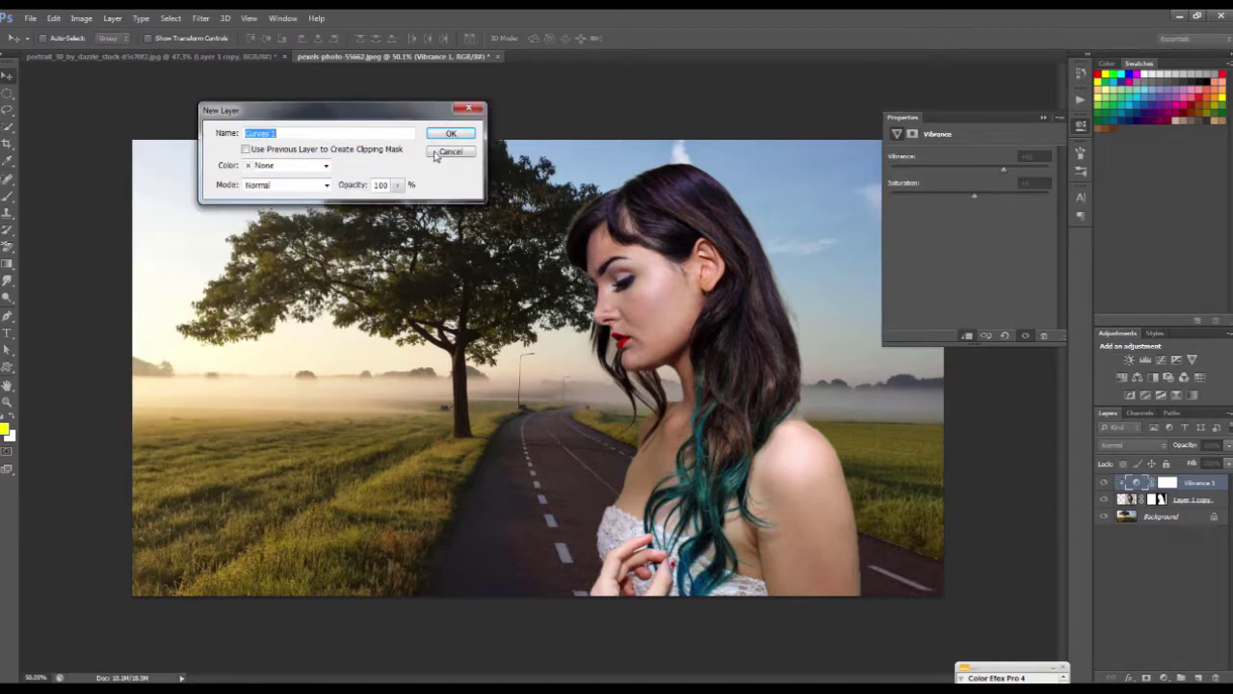
click(450, 134)
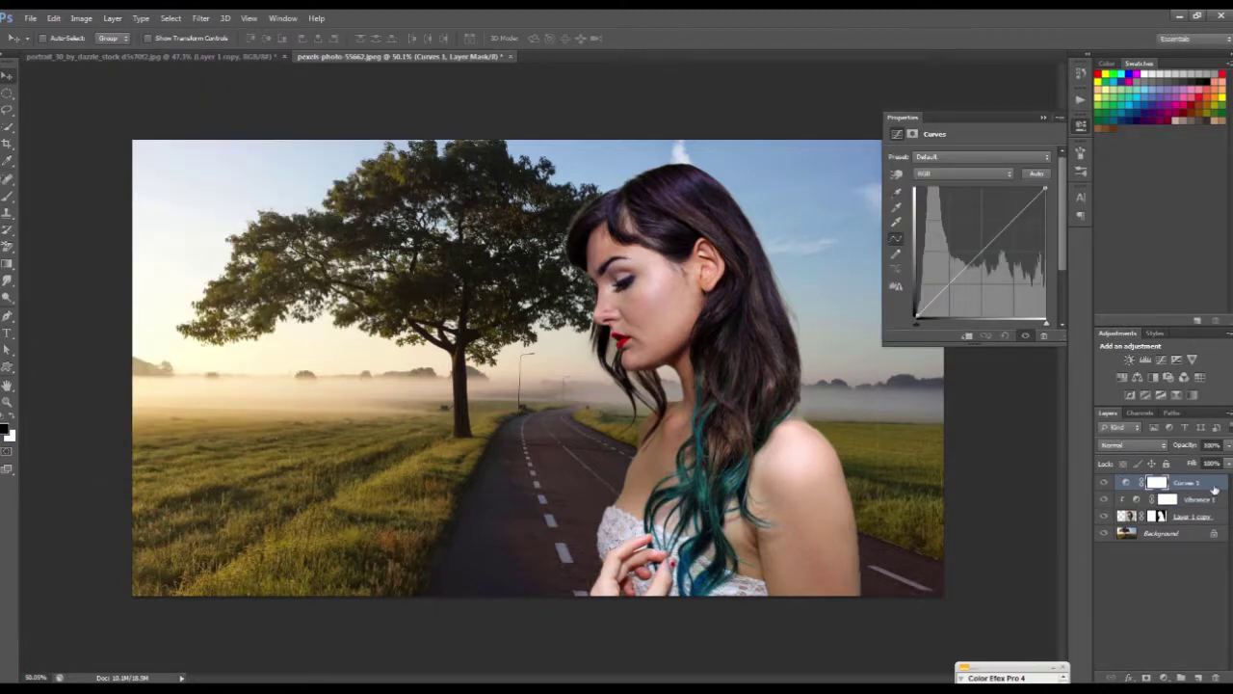
right_click(1213, 489)
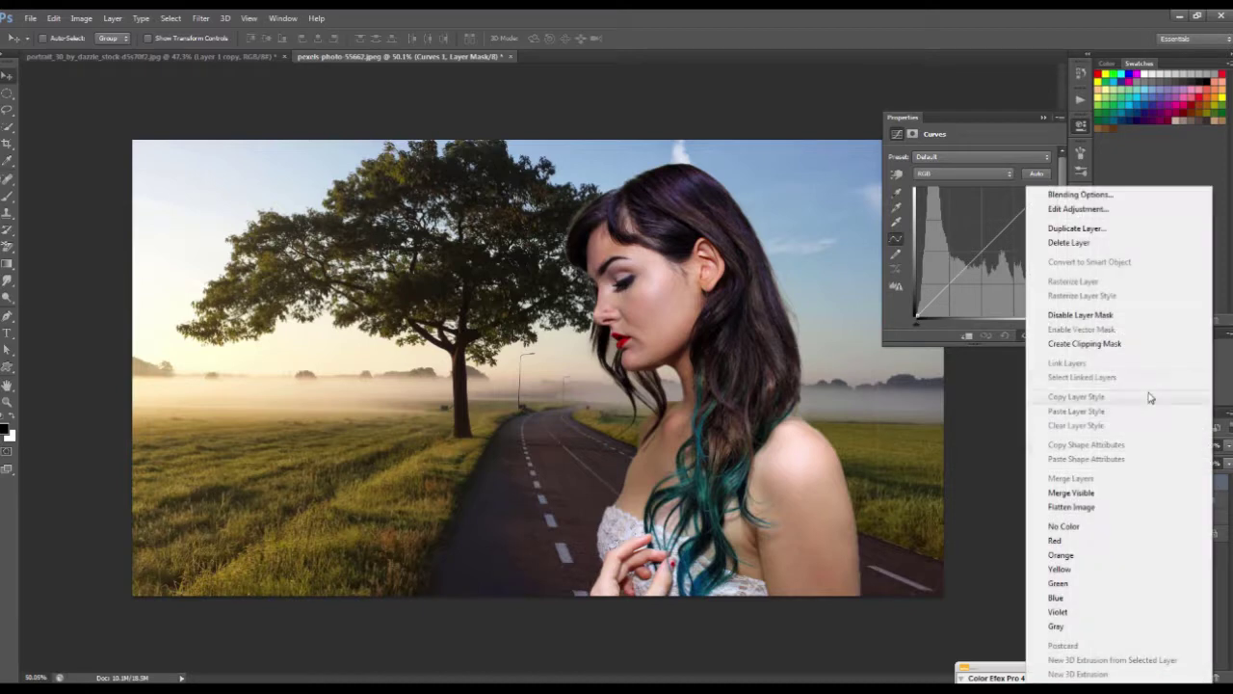
click(1098, 345)
Raise two points on the RGB curve to brighten the woman's tones slightly
drag(975, 256, 1001, 232)
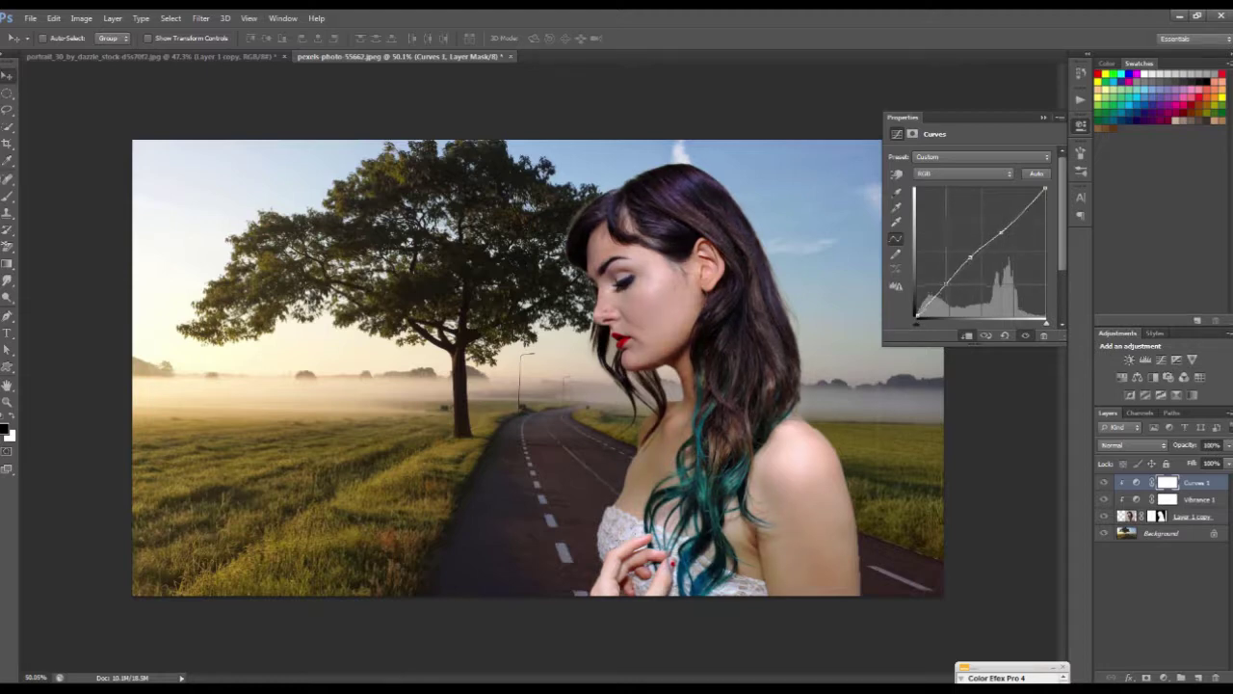
drag(948, 282, 977, 253)
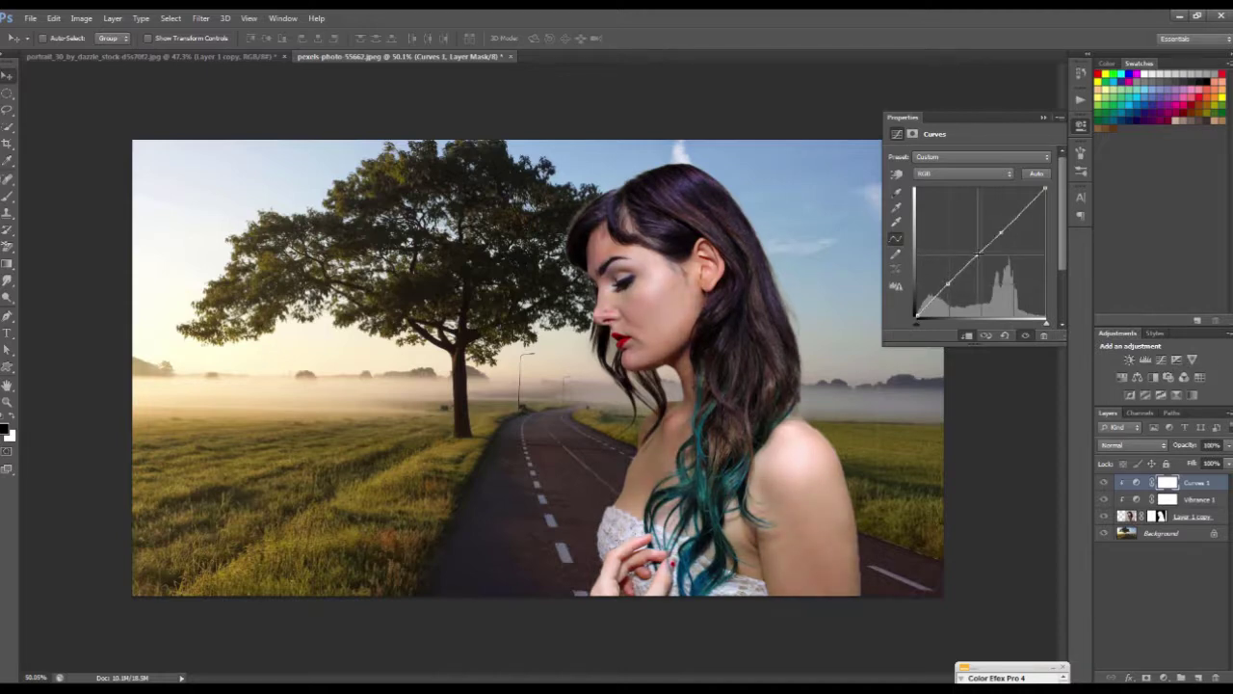
click(1000, 231)
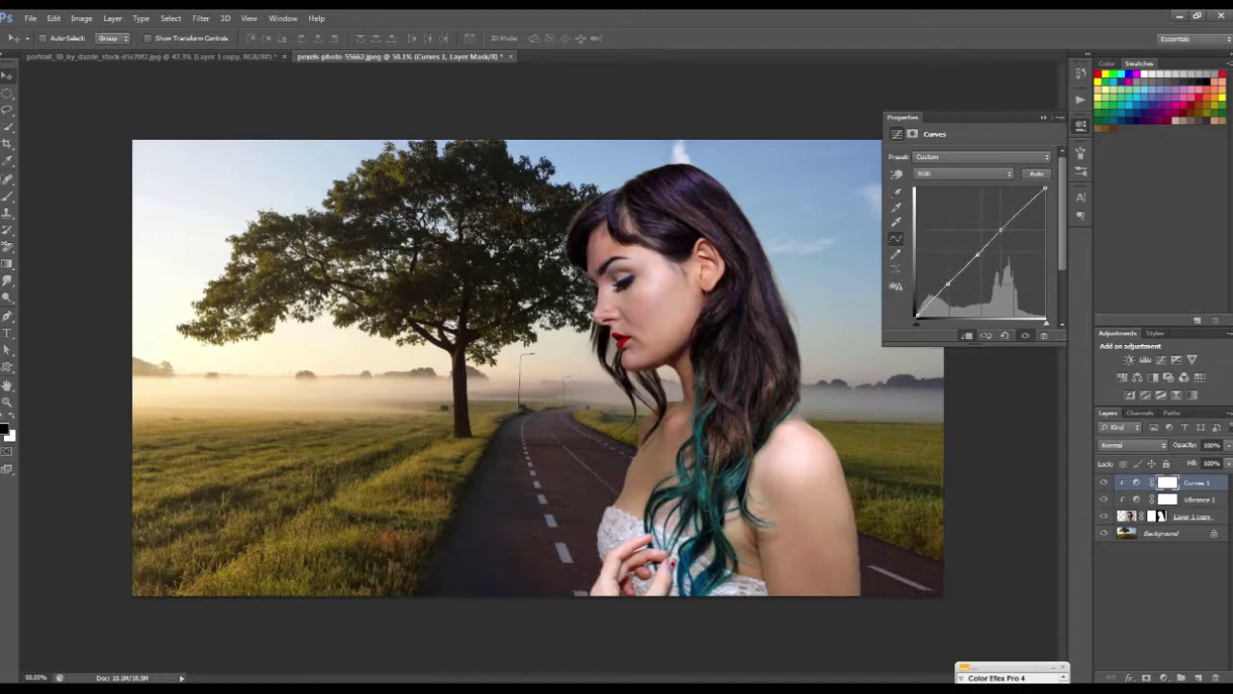
mouse_move(1001, 230)
mouse_down()
mouse_move(947, 287)
mouse_move(1000, 227)
mouse_up()
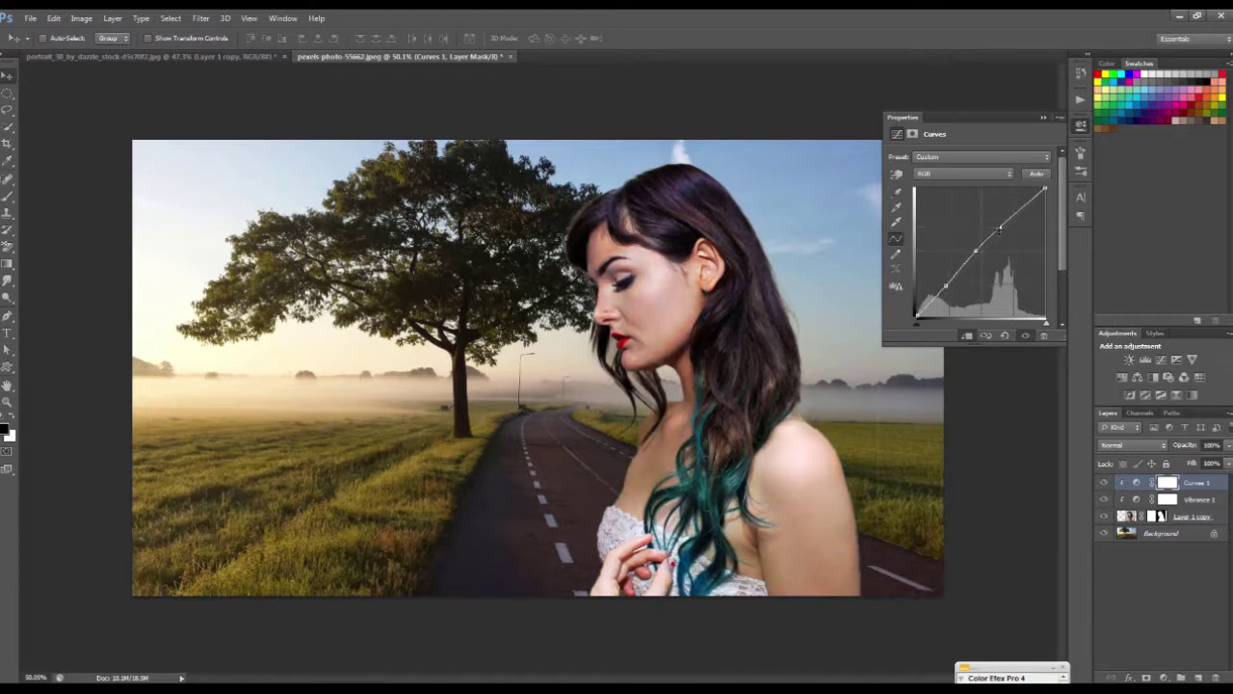
click(1198, 530)
click(1212, 482)
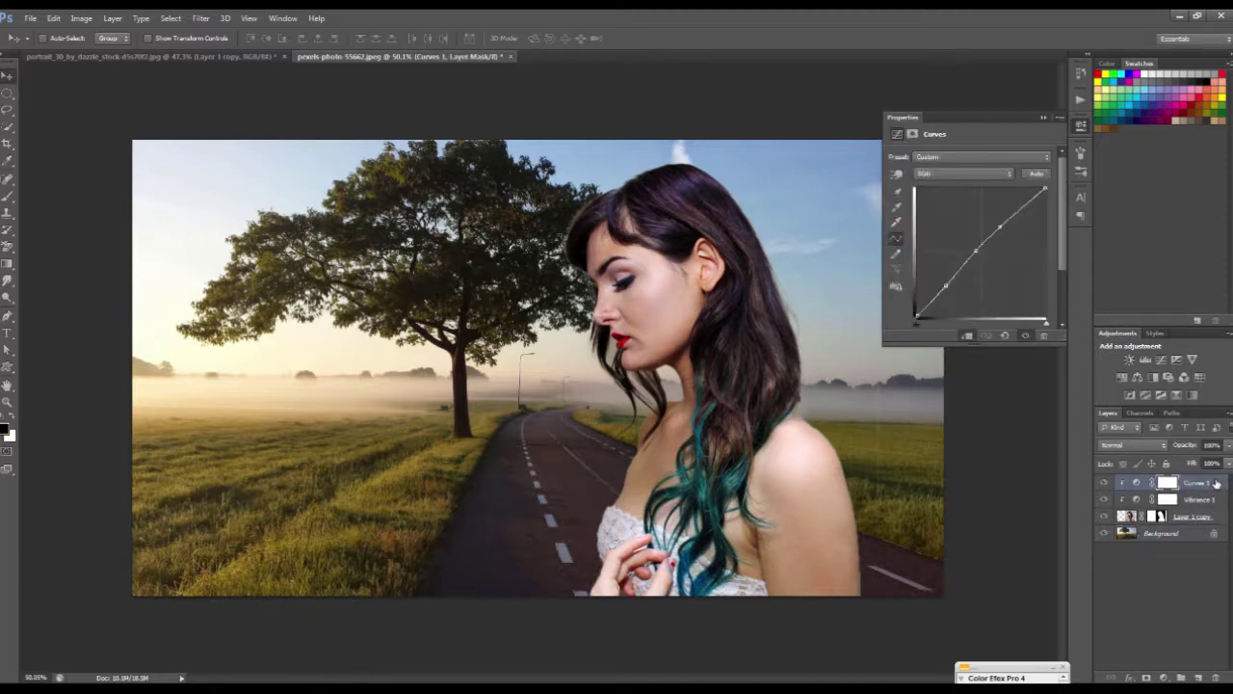
click(1050, 120)
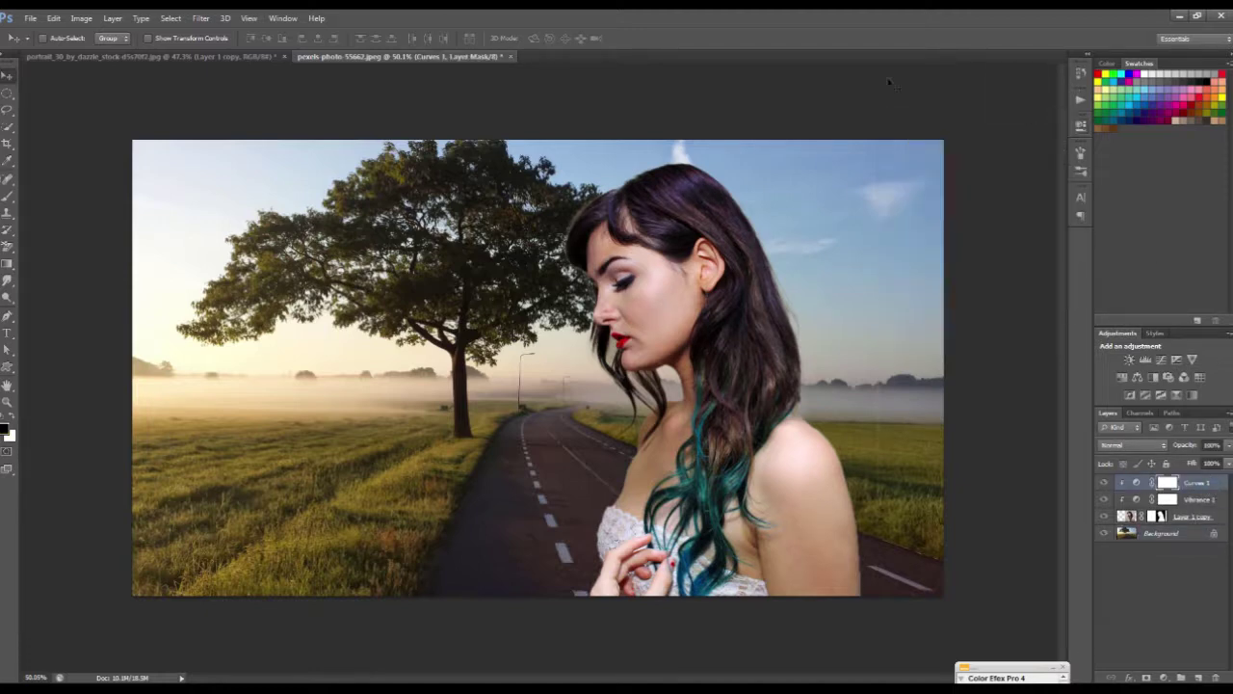
Add a Black & White adjustment layer at the top of the stack
click(141, 18)
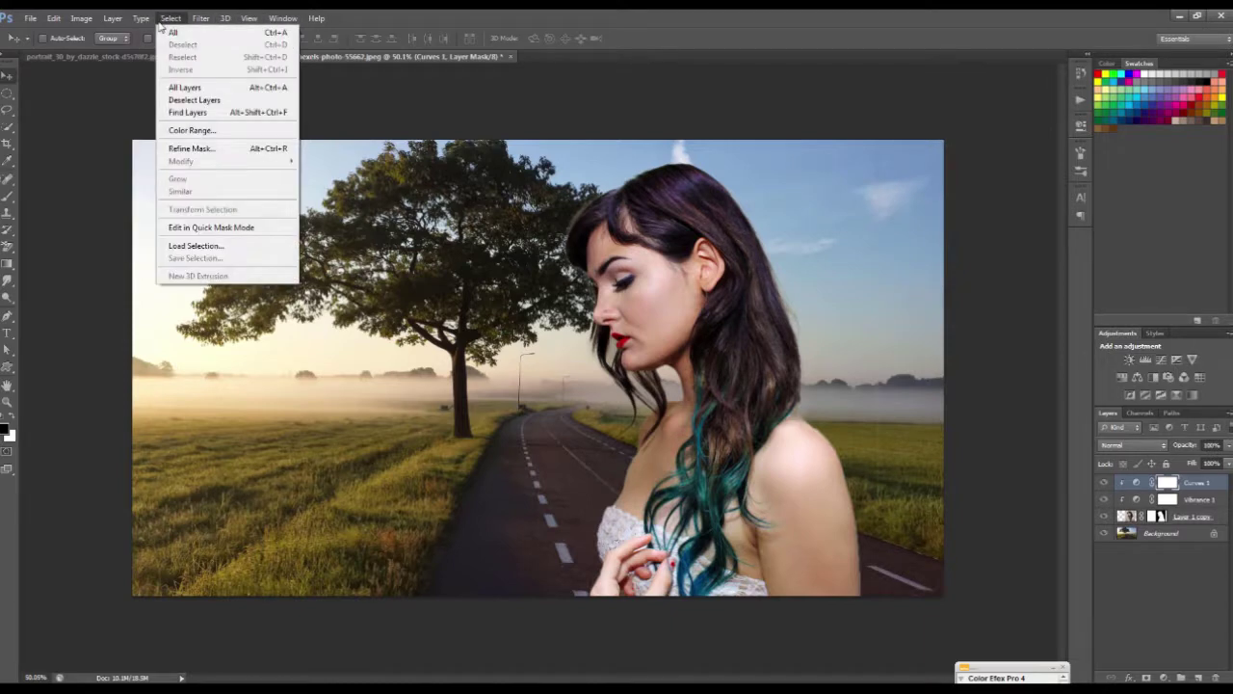
click(113, 18)
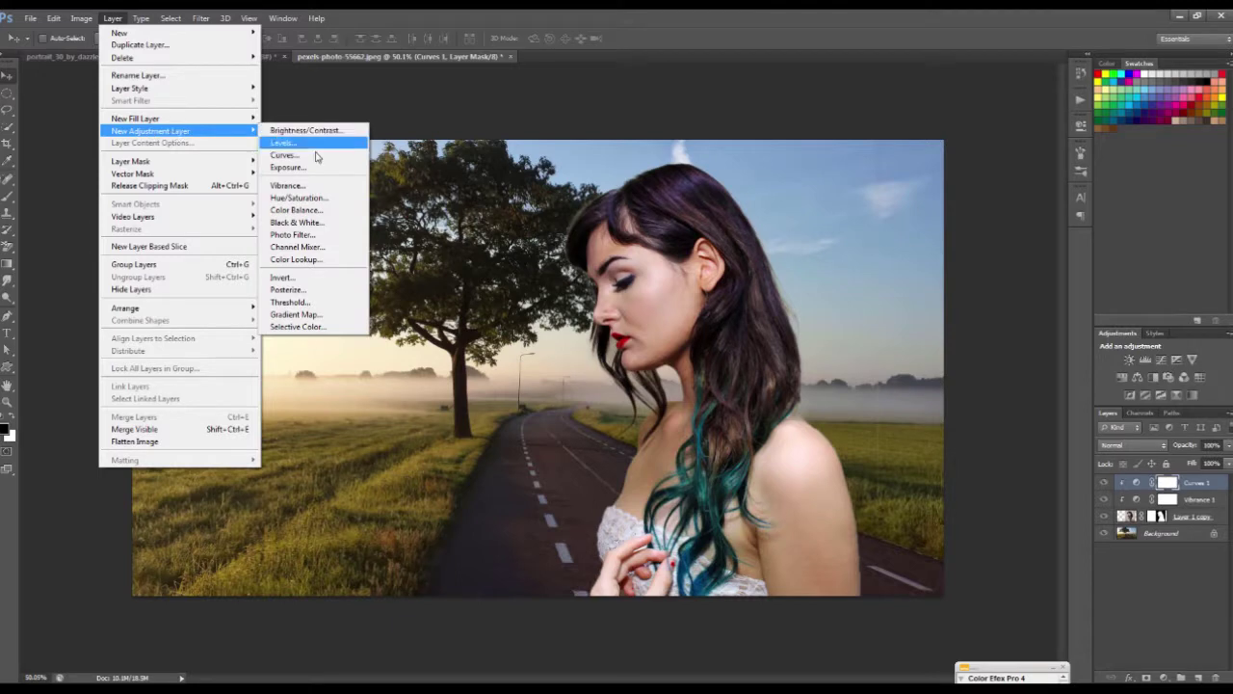
mouse_move(151, 130)
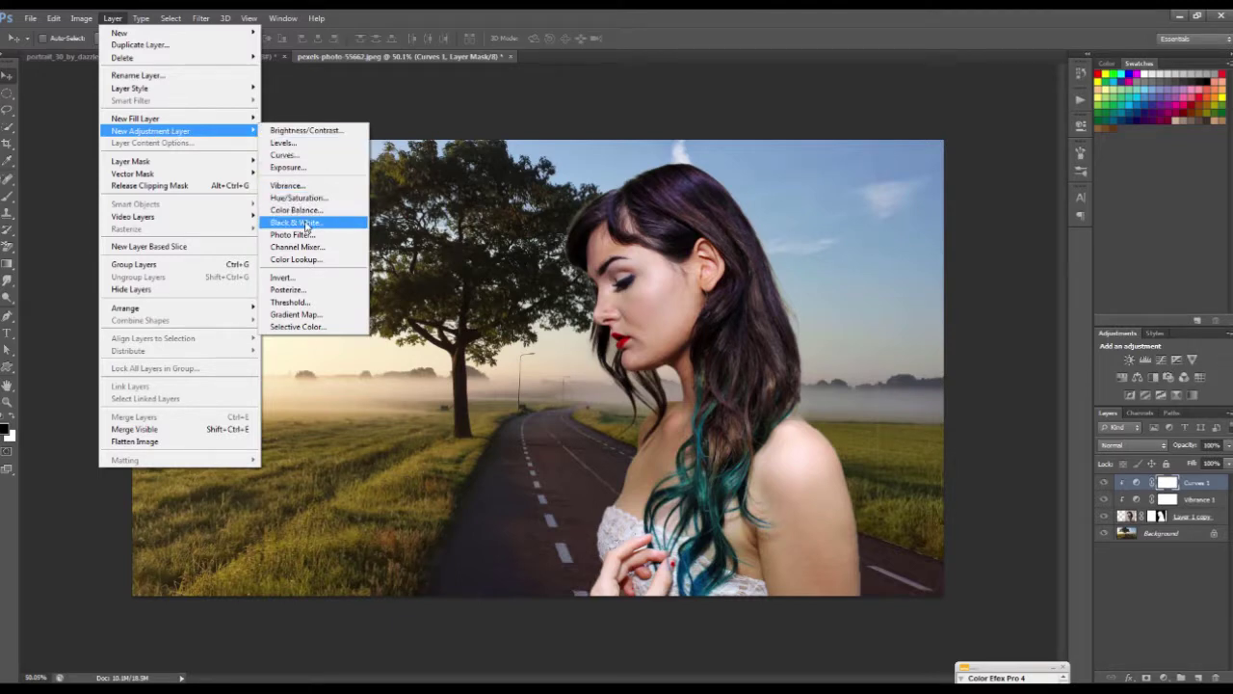
click(306, 223)
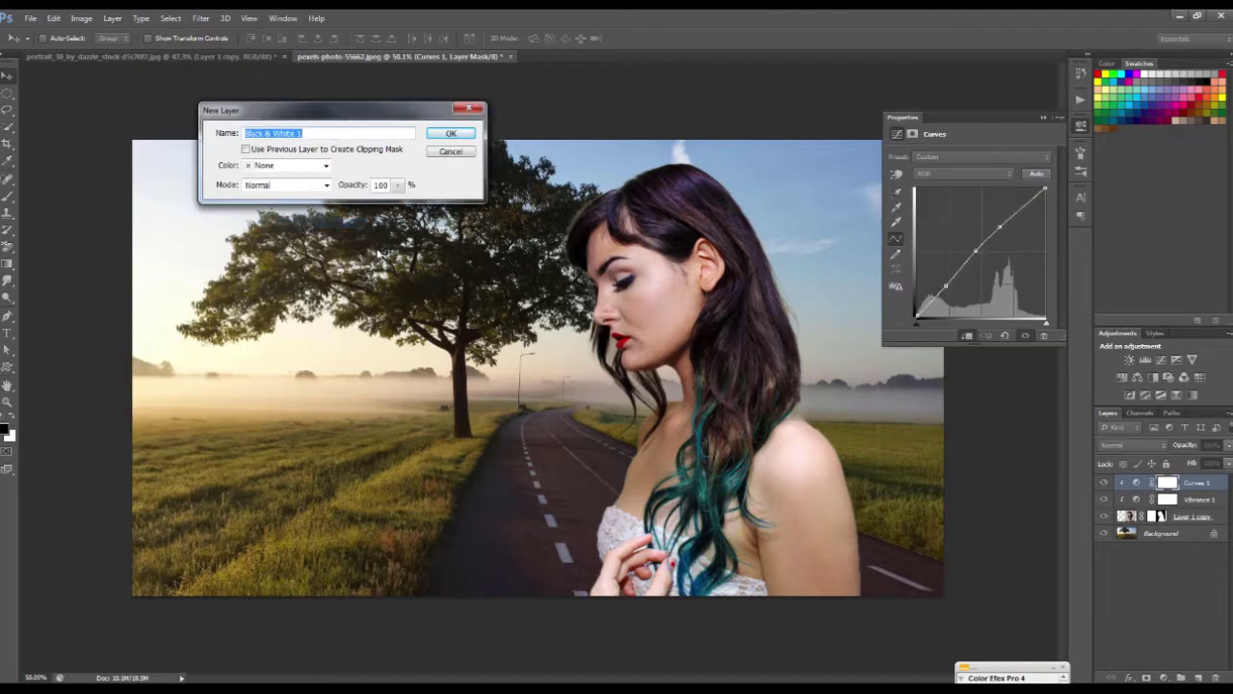
click(452, 132)
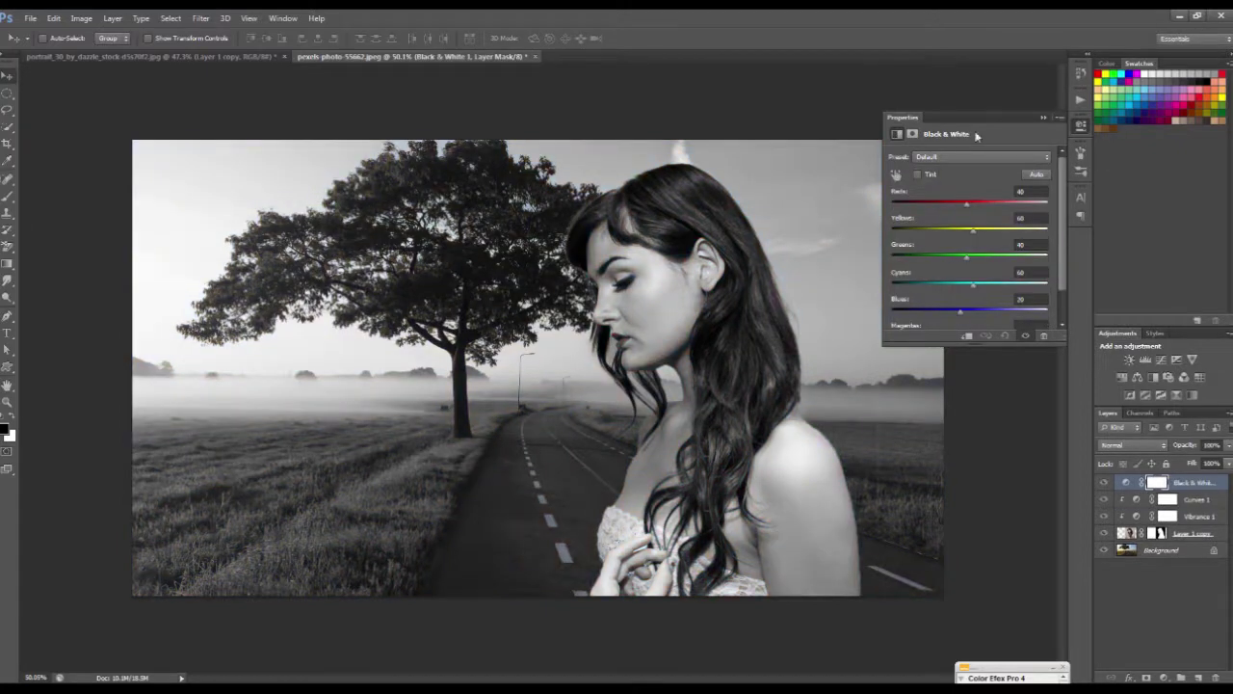
click(1041, 117)
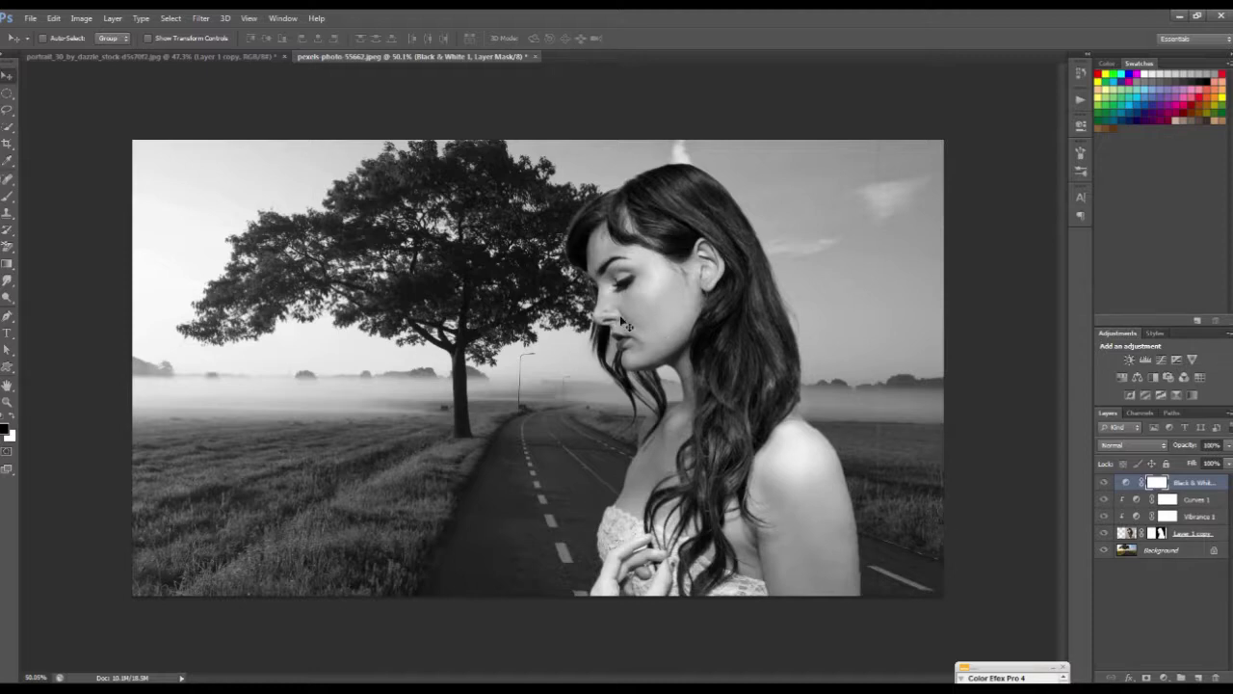
Lower the Black & White 1 layer's opacity to about 8%
click(1229, 445)
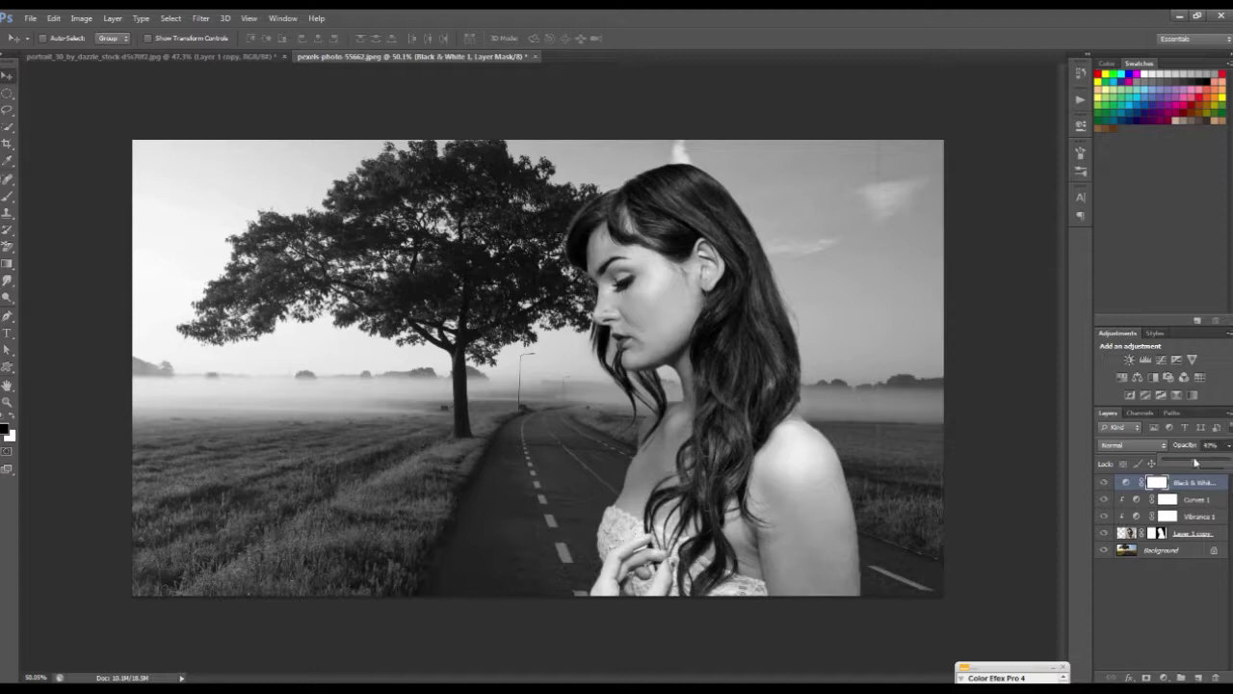
drag(1227, 463, 1195, 463)
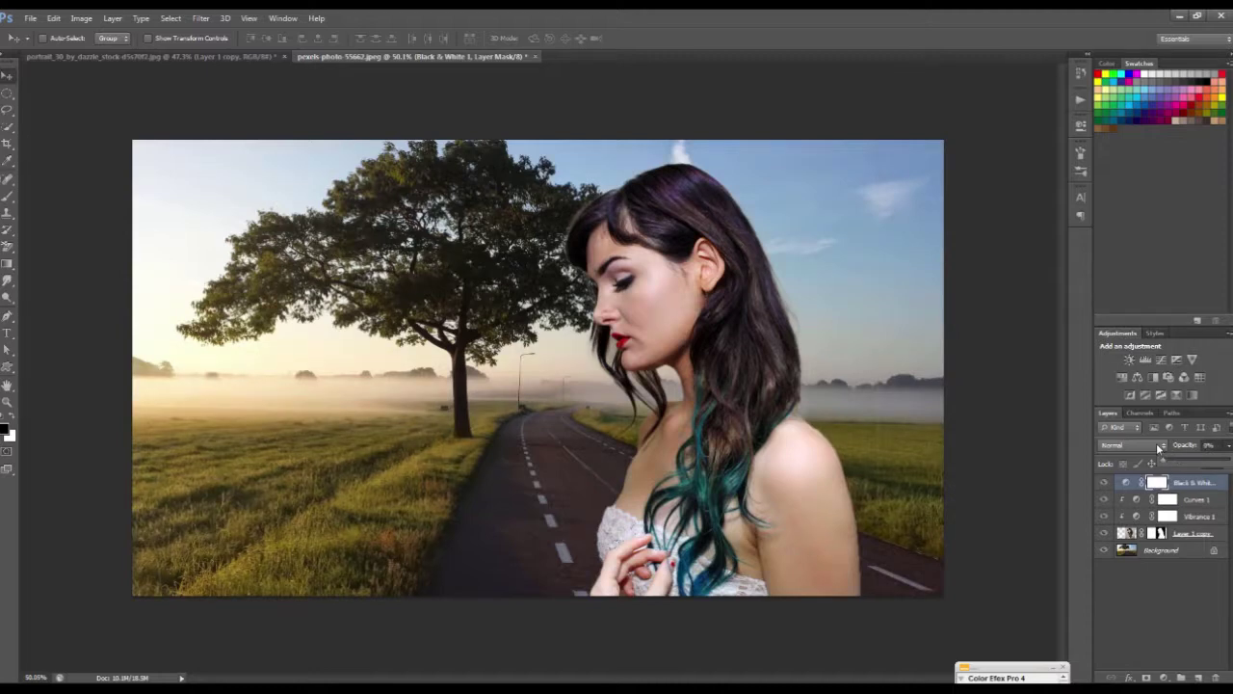
mouse_move(1169, 452)
mouse_down()
mouse_move(1178, 447)
mouse_move(1167, 446)
mouse_up()
click(1207, 531)
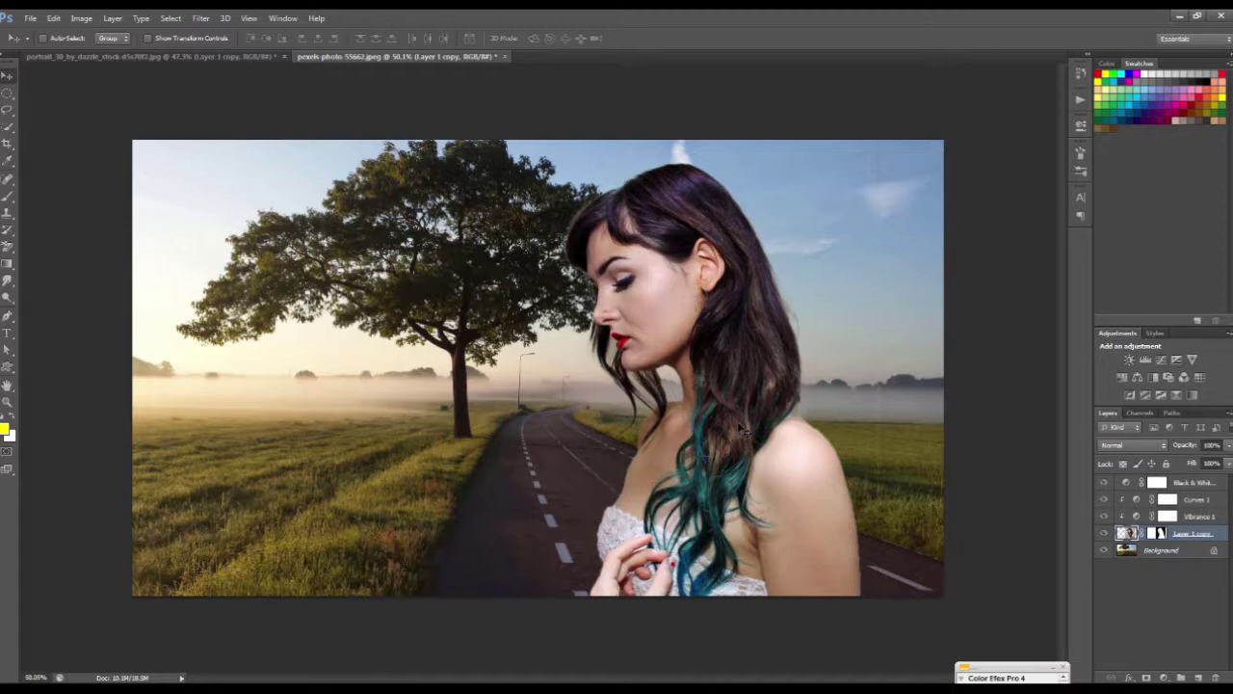
click(256, 57)
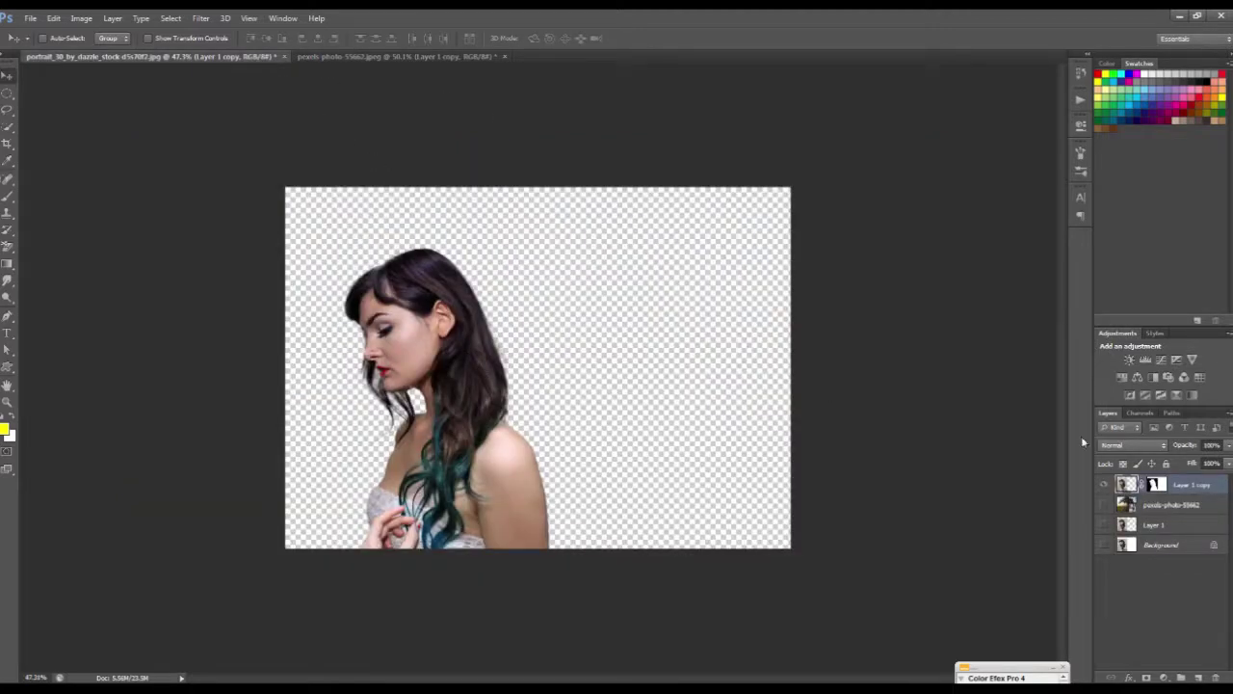
click(1080, 75)
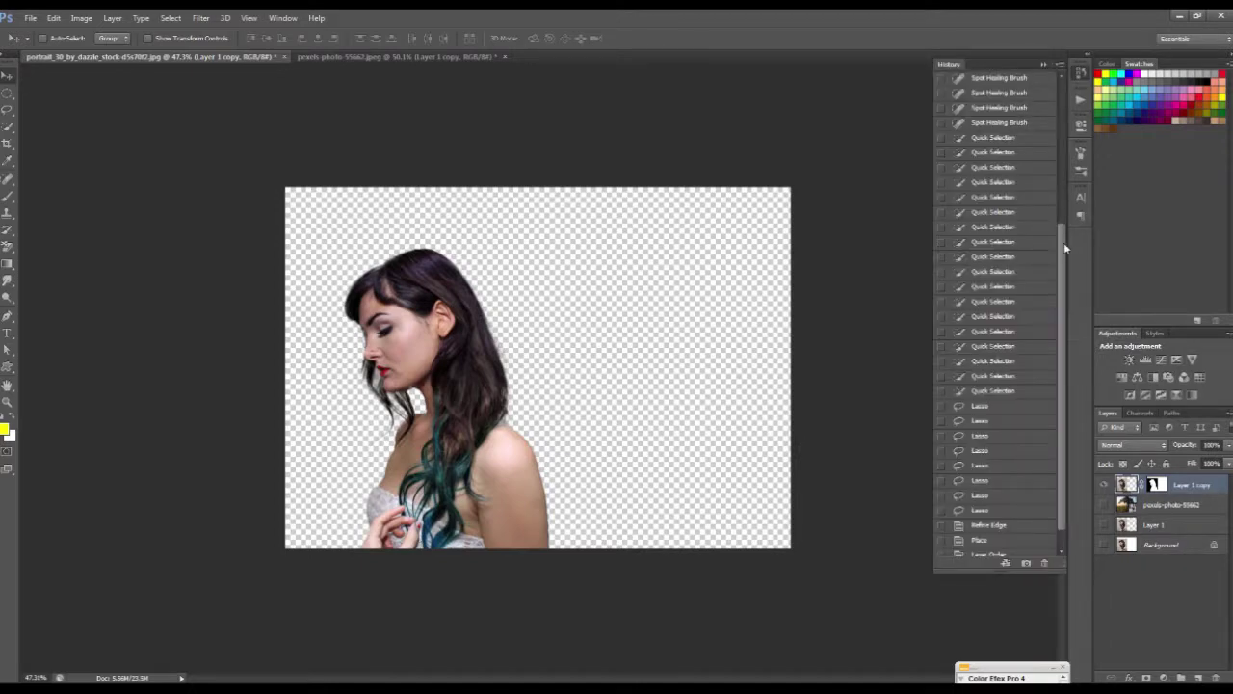
click(997, 152)
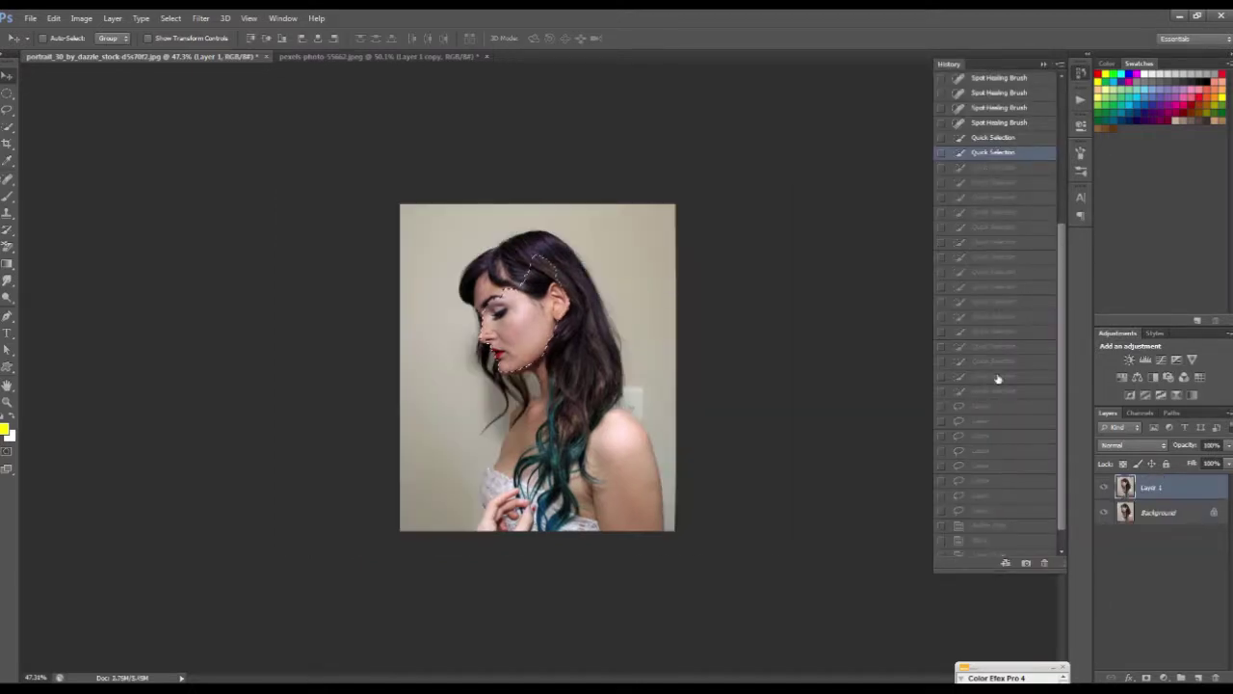
click(998, 391)
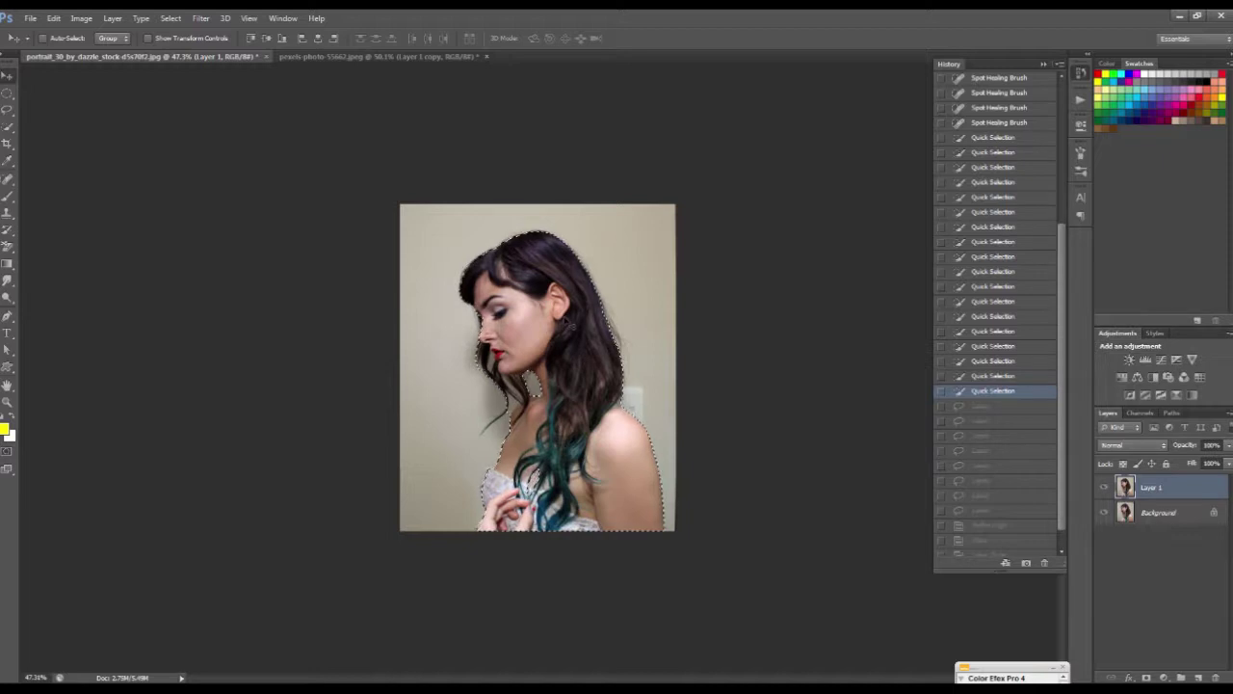
click(8, 112)
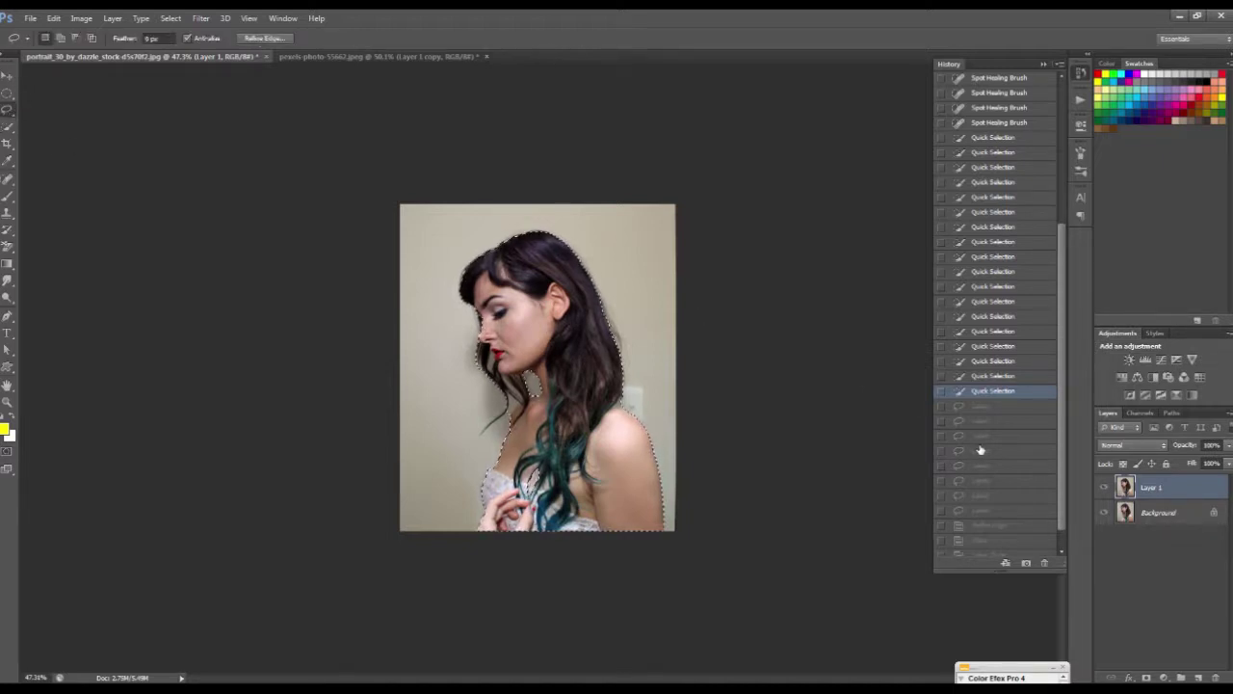
scroll(980, 450, down, 1)
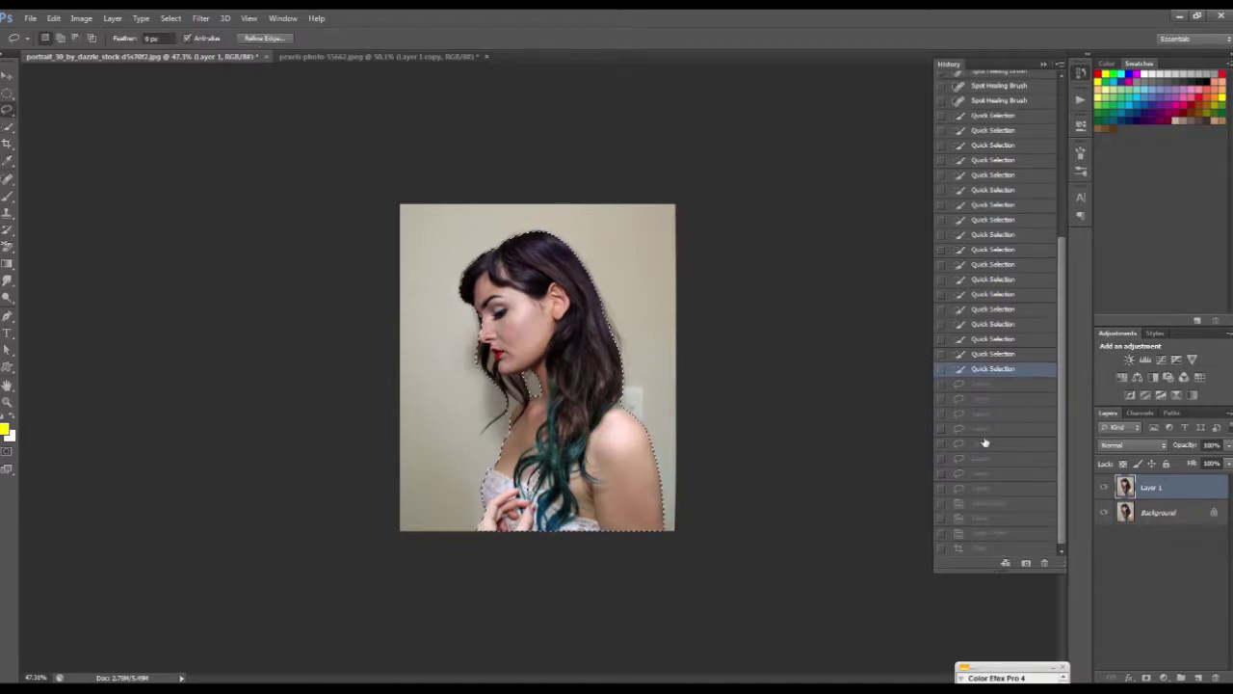
click(1008, 537)
click(1003, 518)
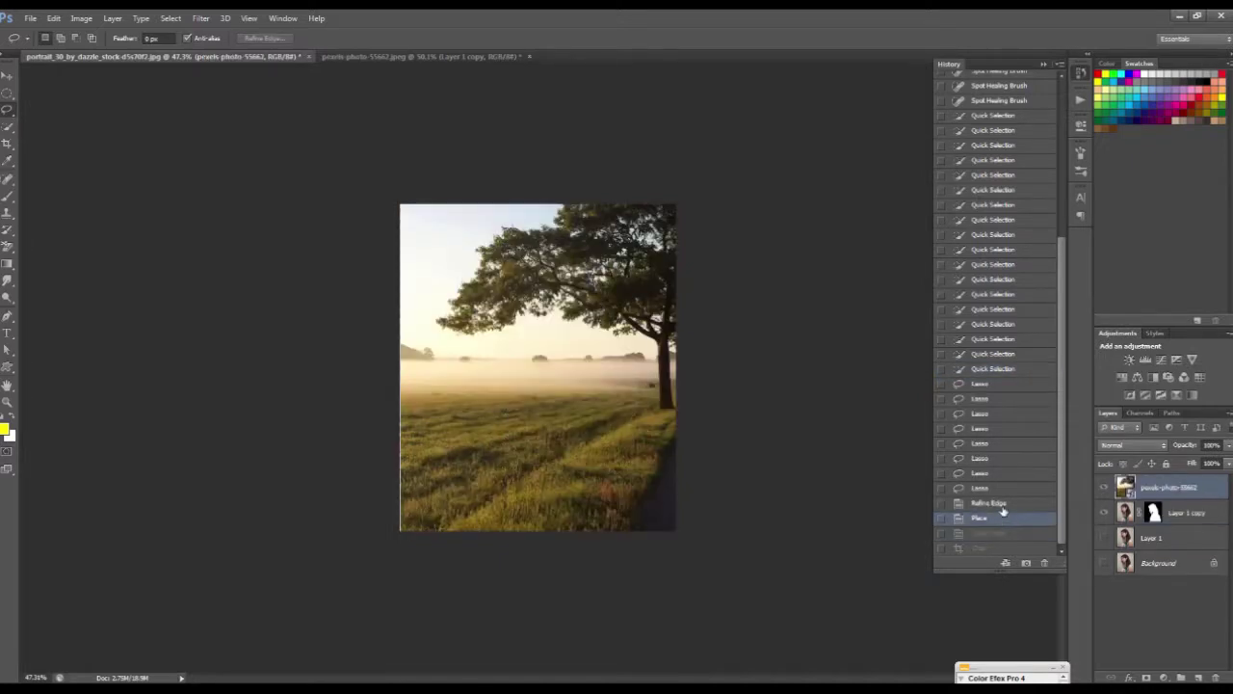
click(1002, 504)
click(1000, 519)
click(995, 535)
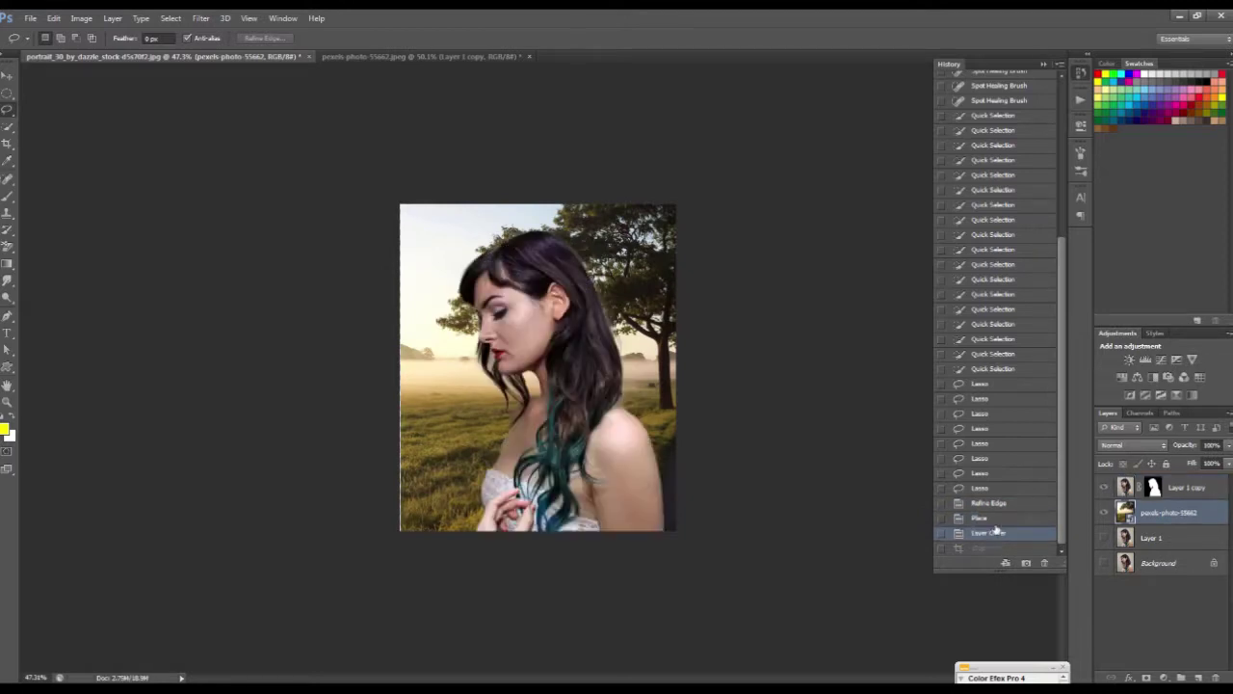
click(996, 525)
click(1000, 504)
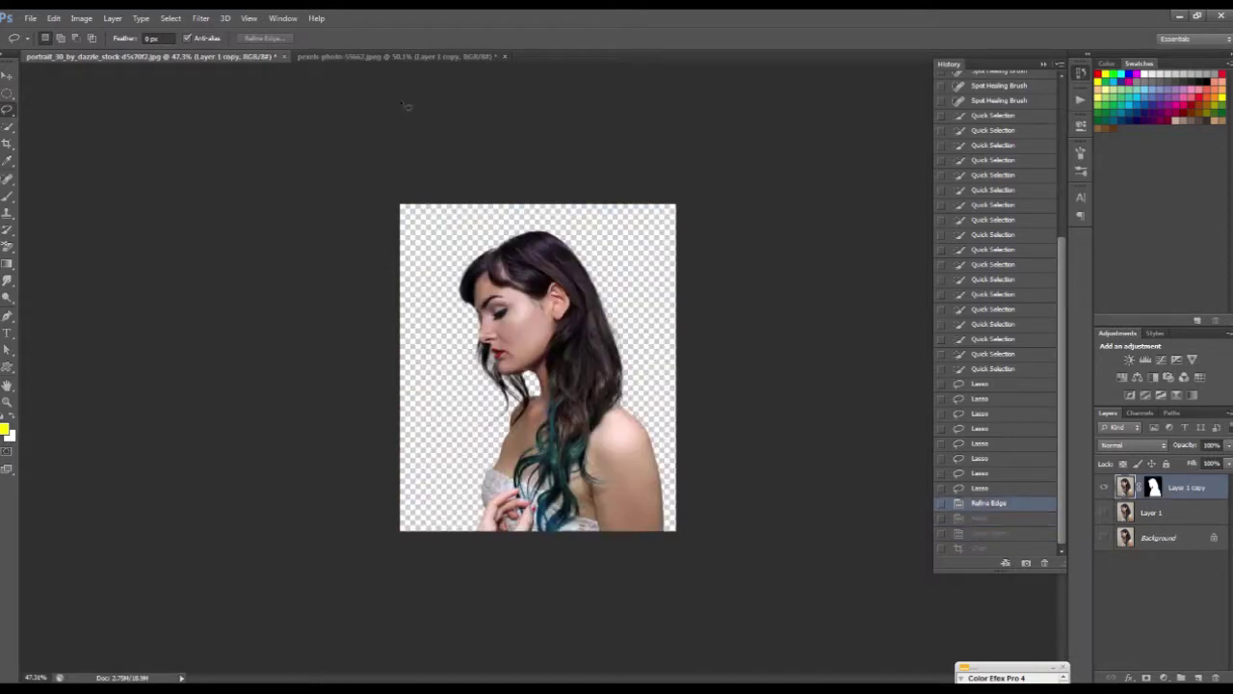
click(452, 57)
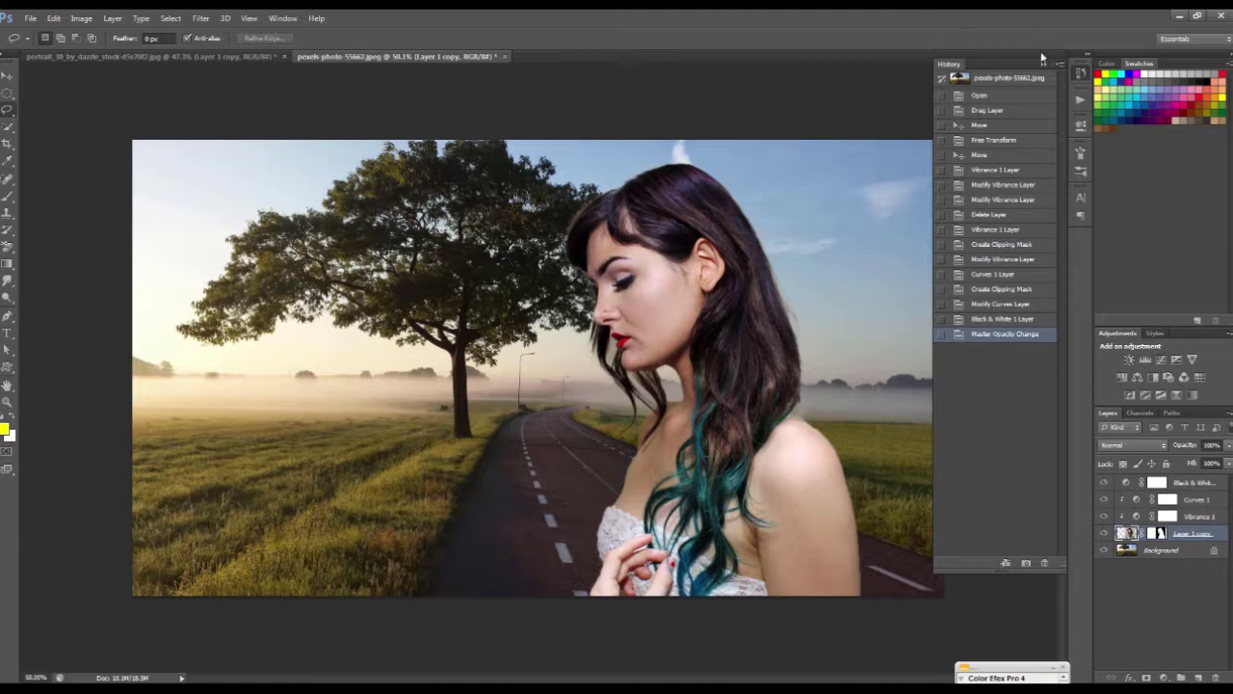
click(1043, 65)
click(7, 75)
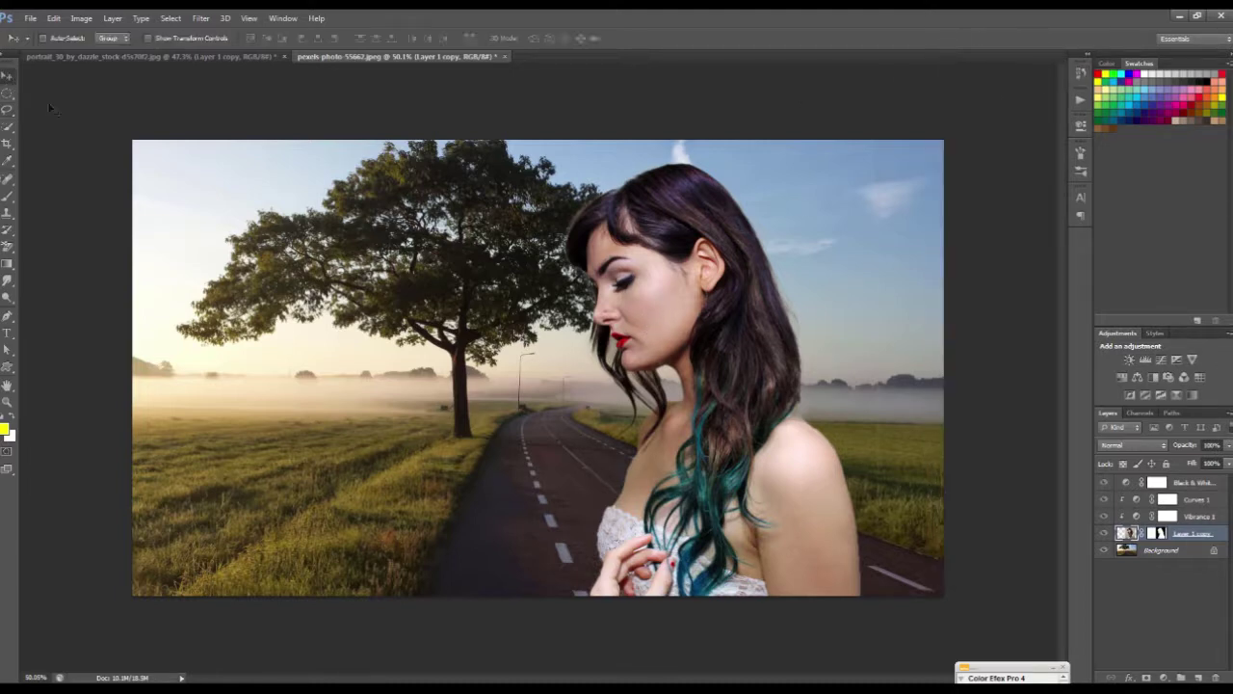
click(1180, 551)
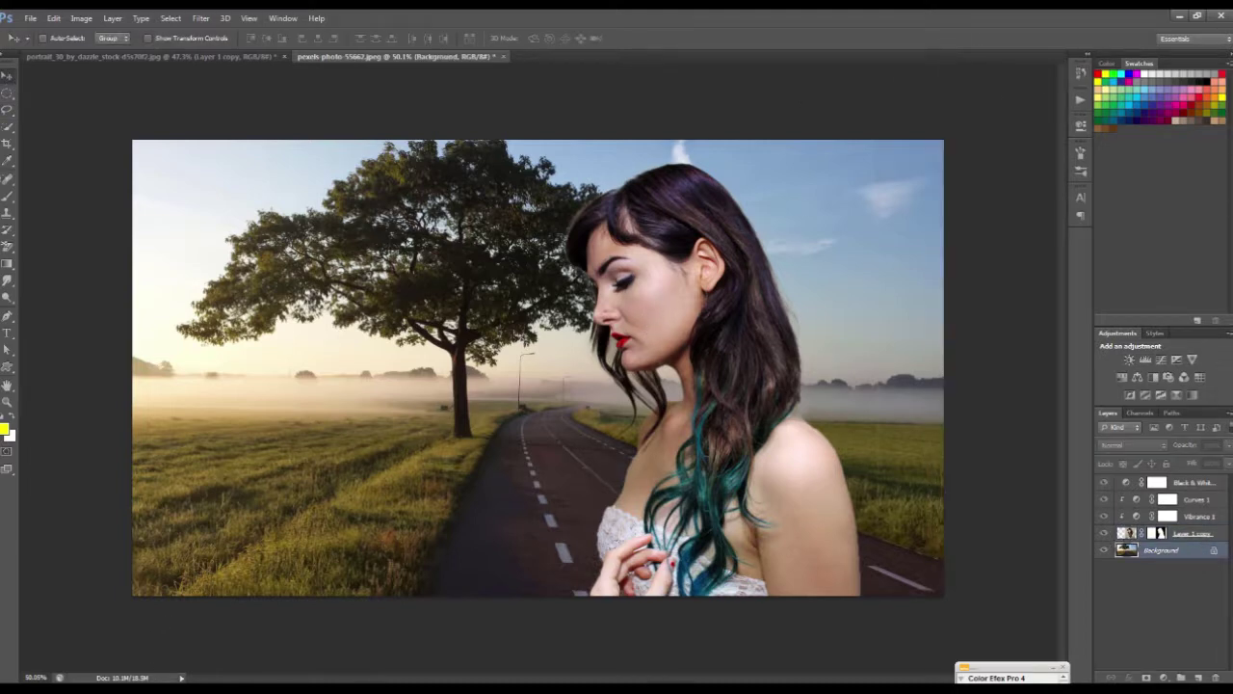
Place the event8 mountain-village image from Desktop > lesson 6 into the composite
click(31, 18)
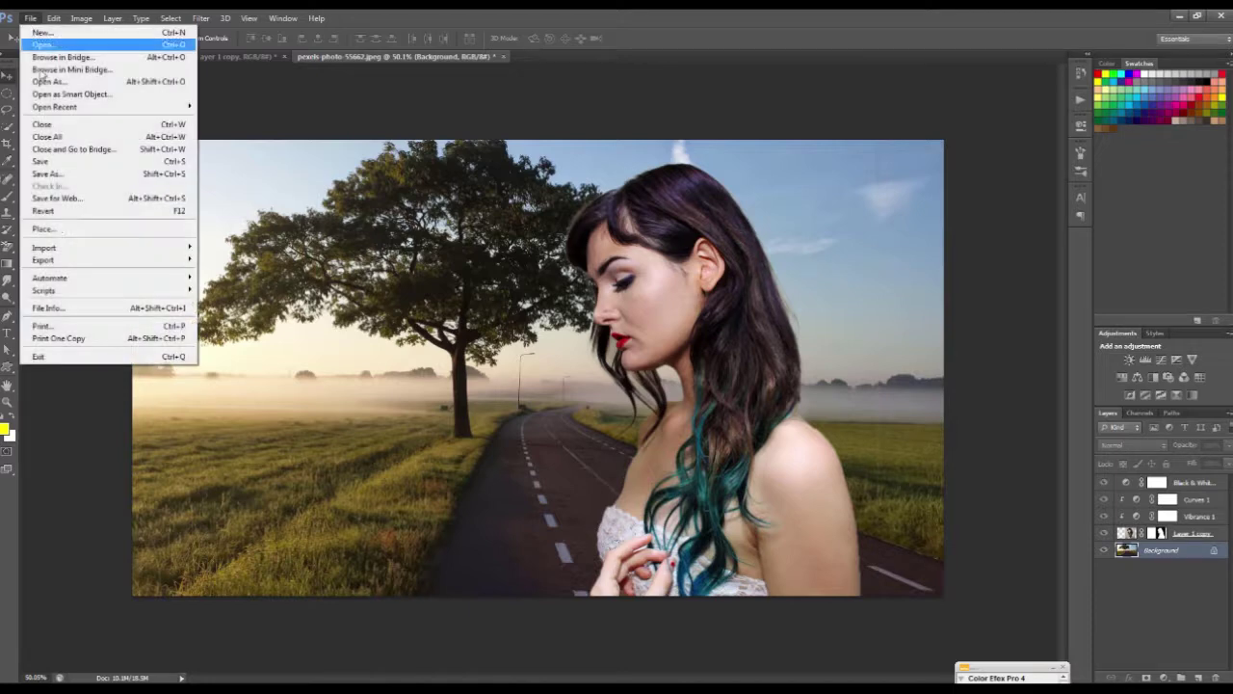
click(58, 225)
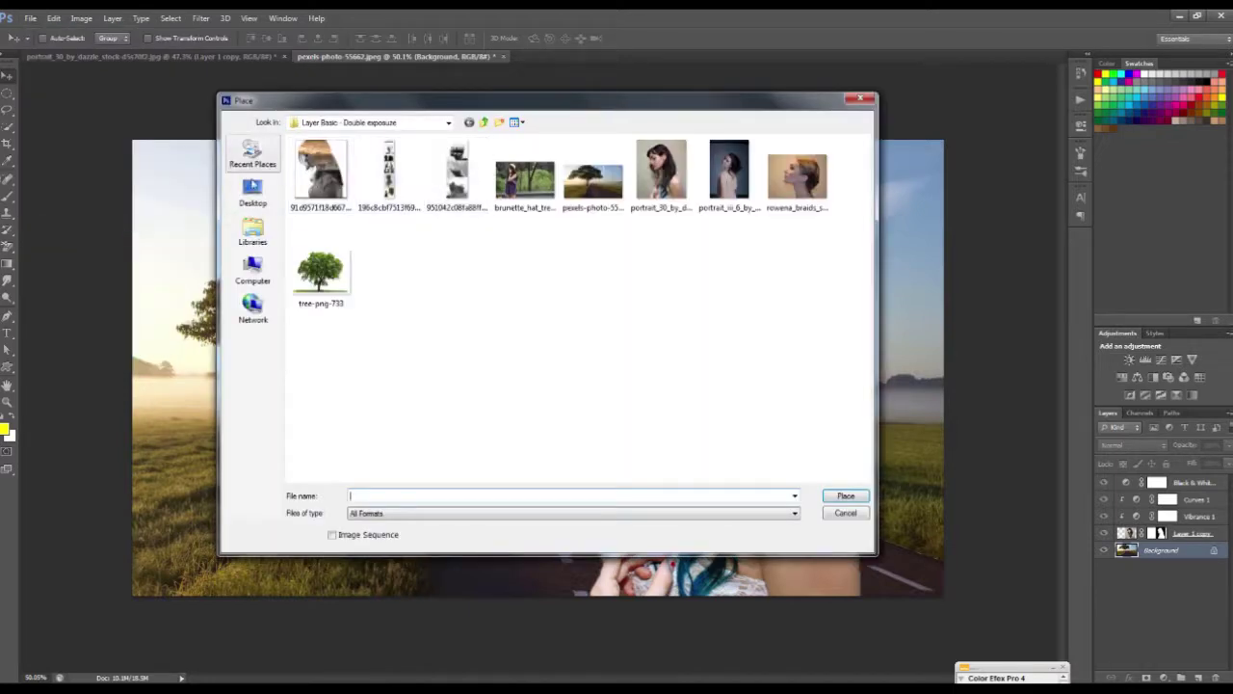
click(252, 193)
click(482, 356)
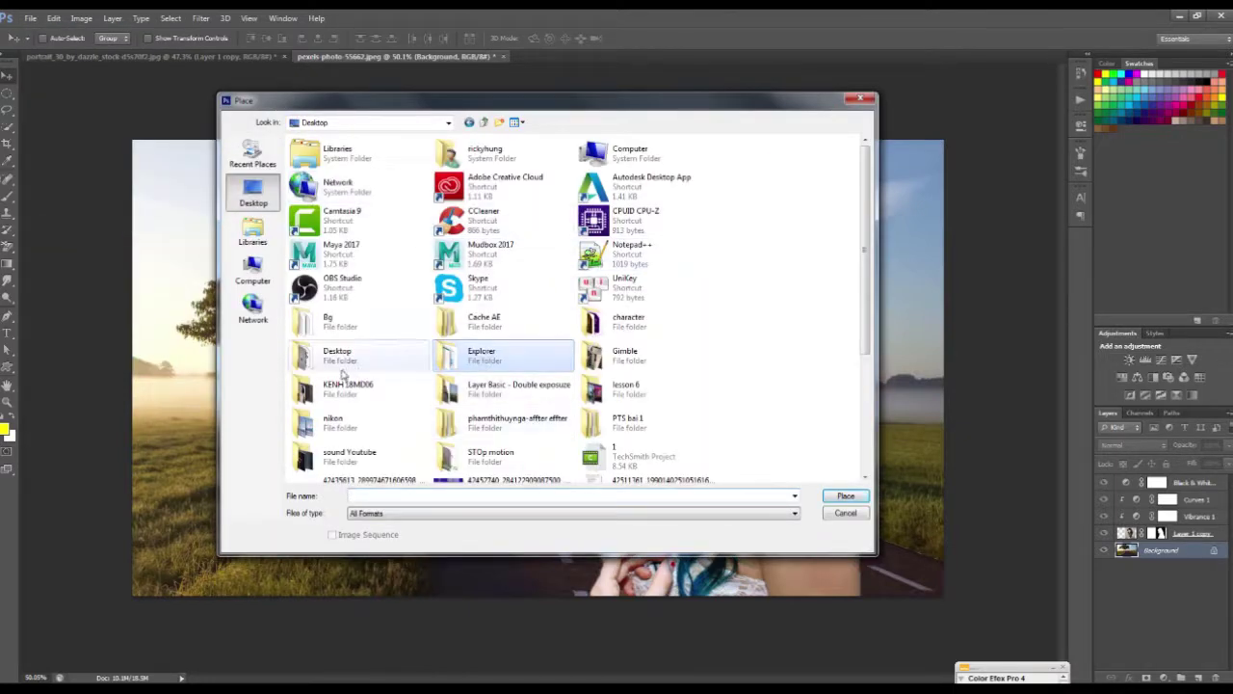
double_click(626, 385)
double_click(730, 179)
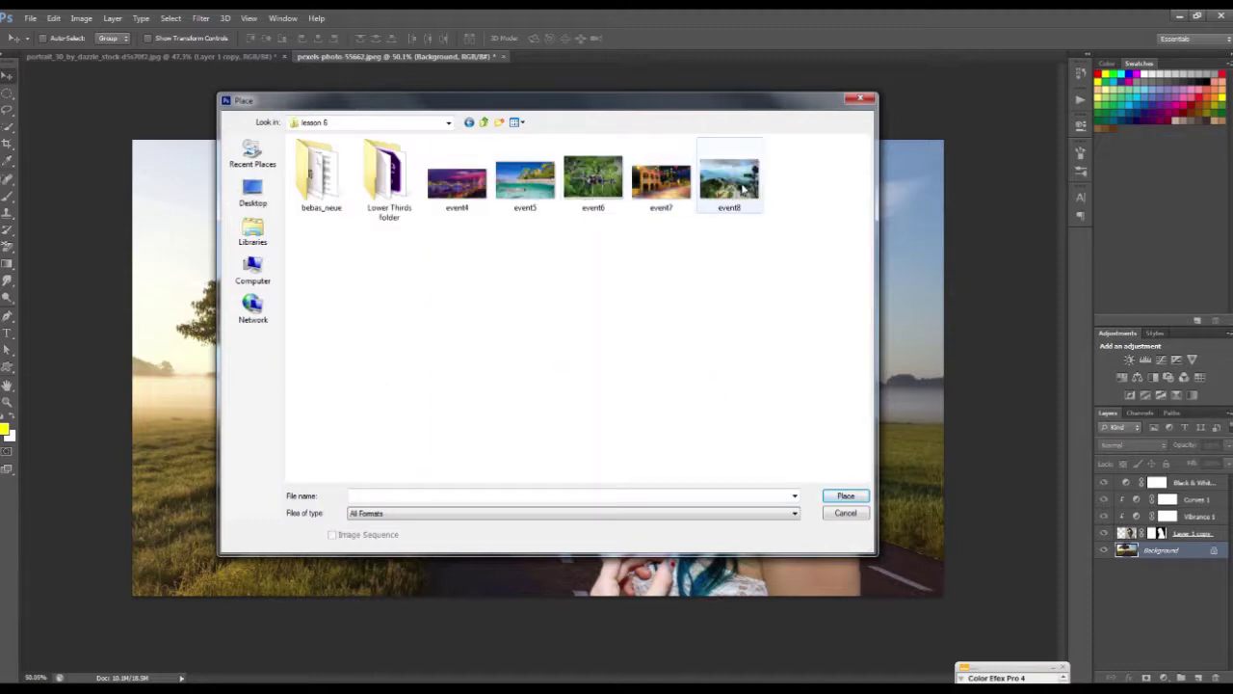
Enlarge and raise the mountain-village image to fill the canvas, then commit it
drag(601, 328, 982, 85)
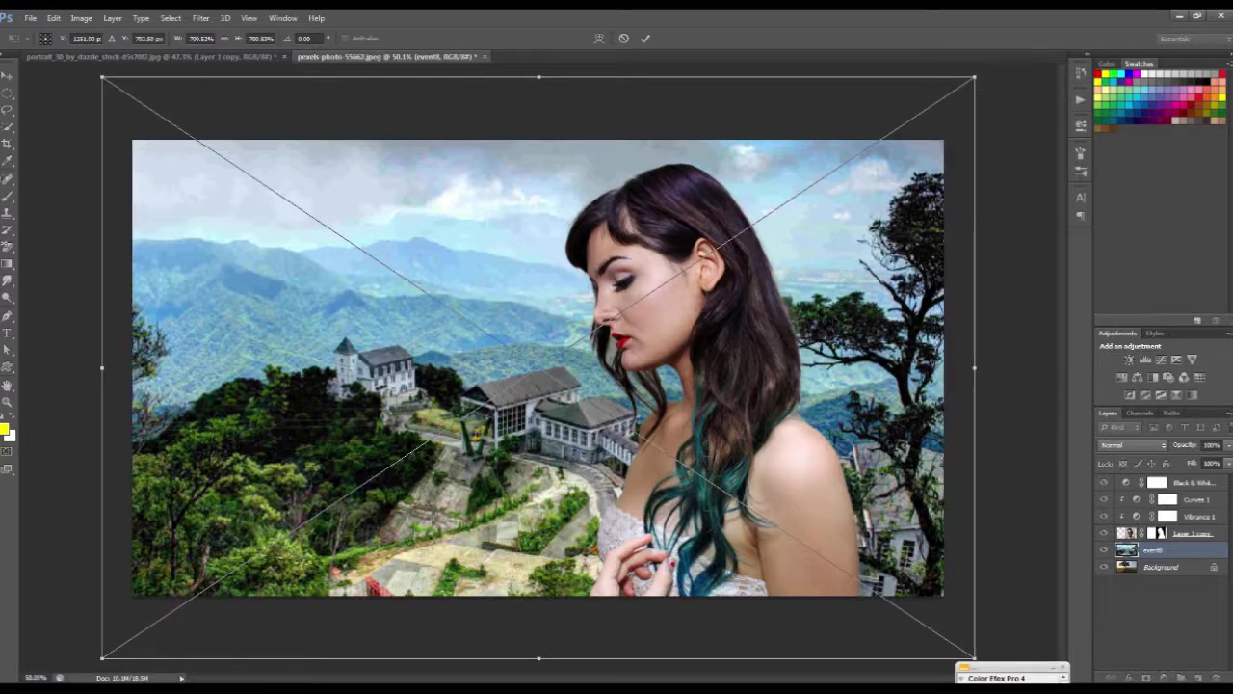
mouse_move(851, 321)
mouse_down()
mouse_move(858, 231)
mouse_move(882, 266)
mouse_up()
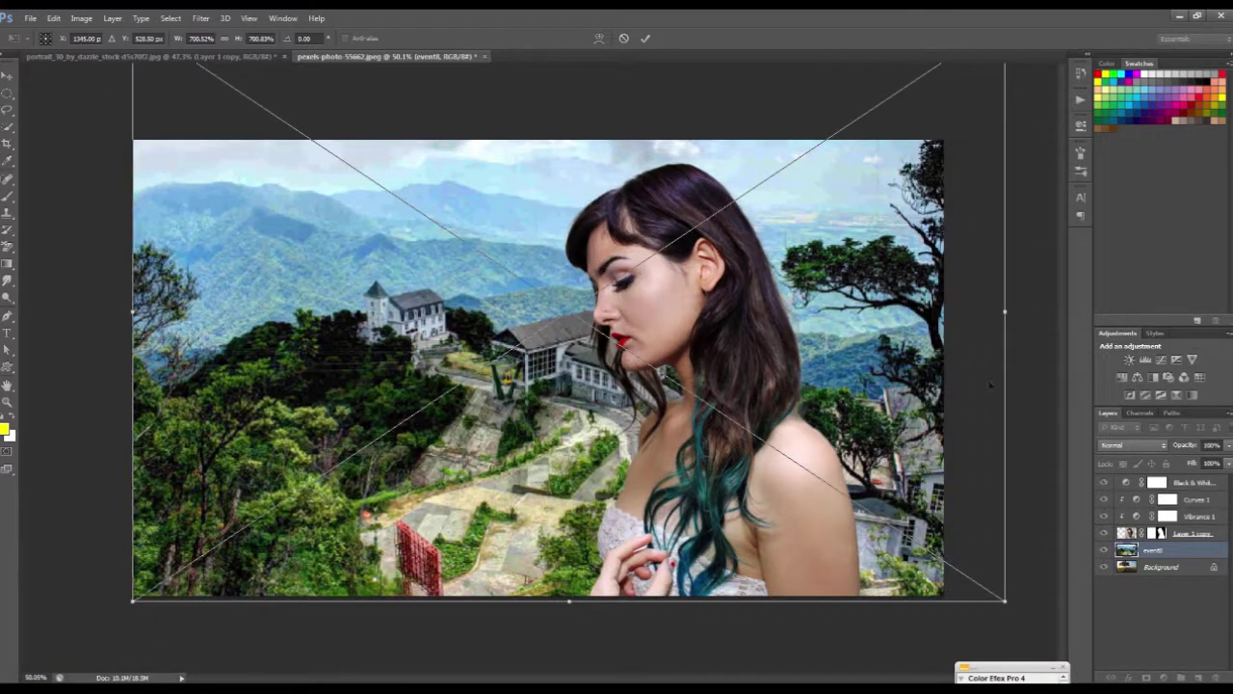
drag(1005, 600, 1055, 661)
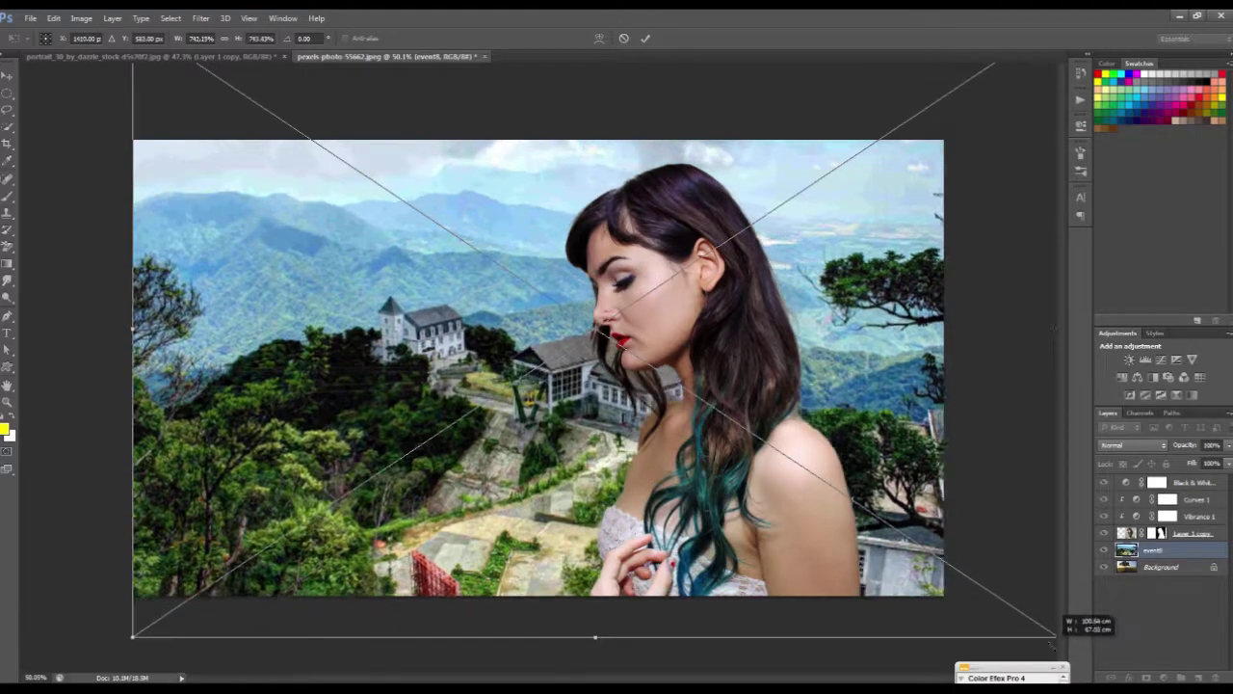
mouse_move(978, 587)
mouse_down()
mouse_move(978, 522)
mouse_move(930, 522)
mouse_up()
key(Return)
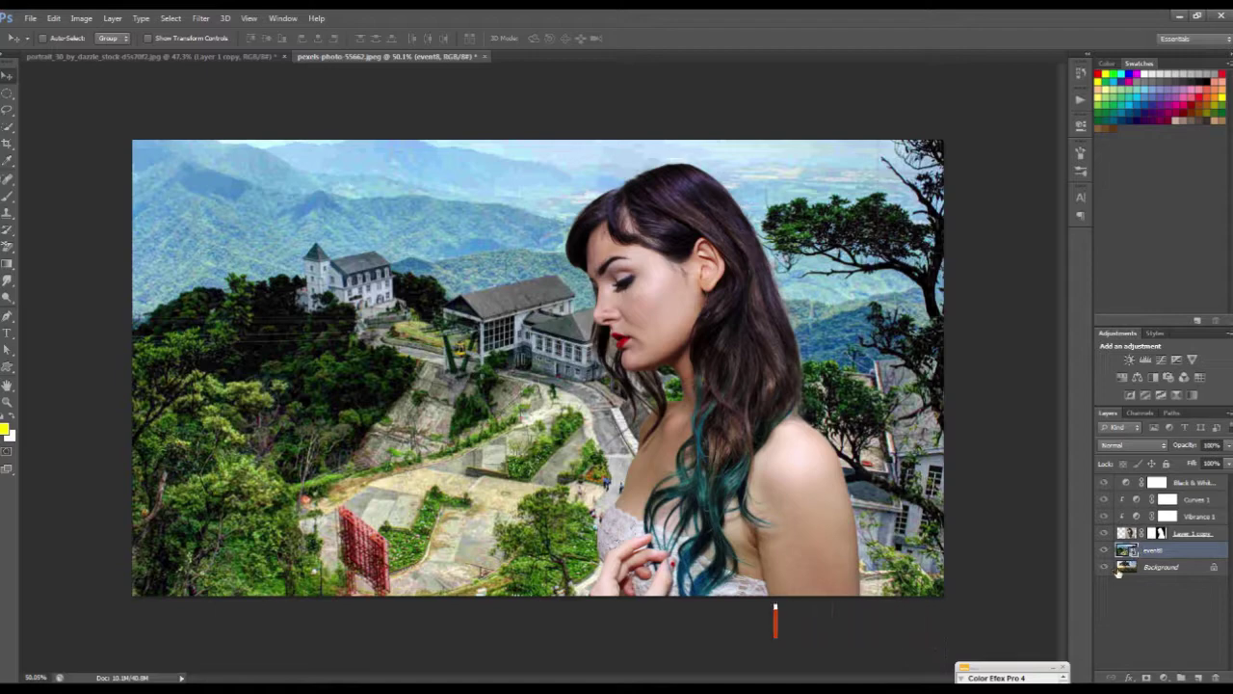
click(1160, 570)
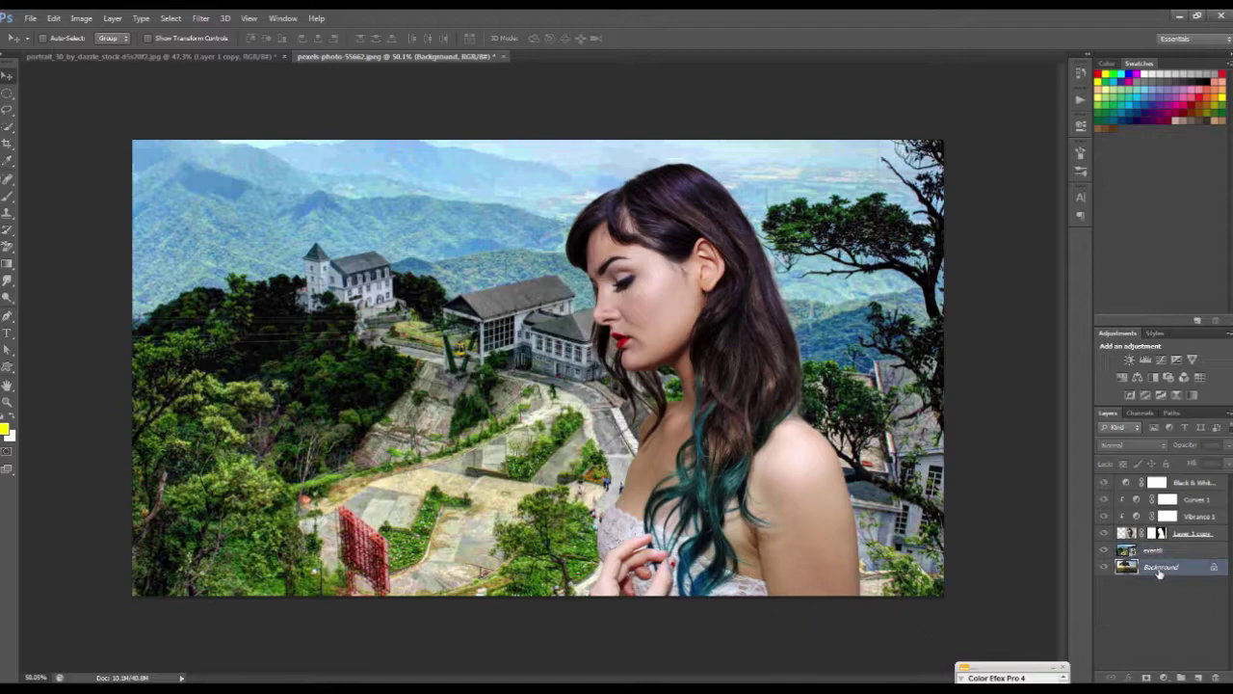